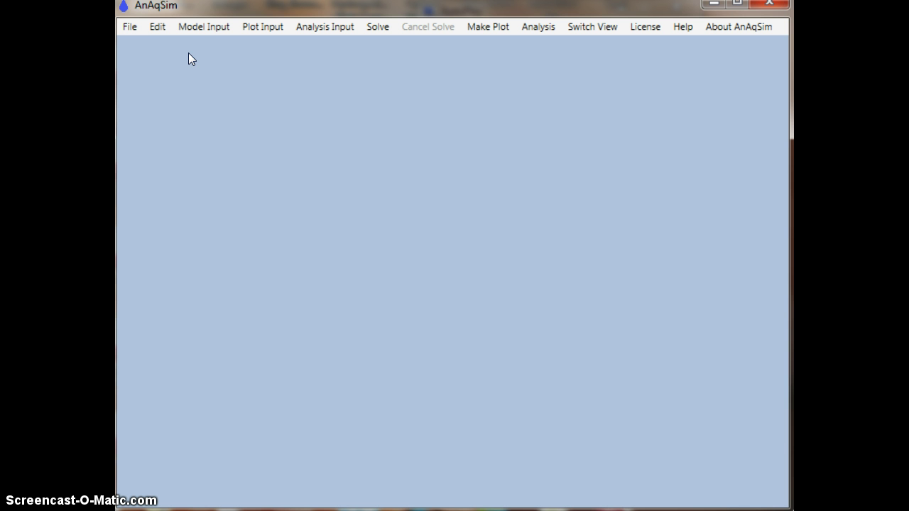
In the general model settings, set the length unit to meter, the time unit to day and the comment to "tutorial".
click(200, 31)
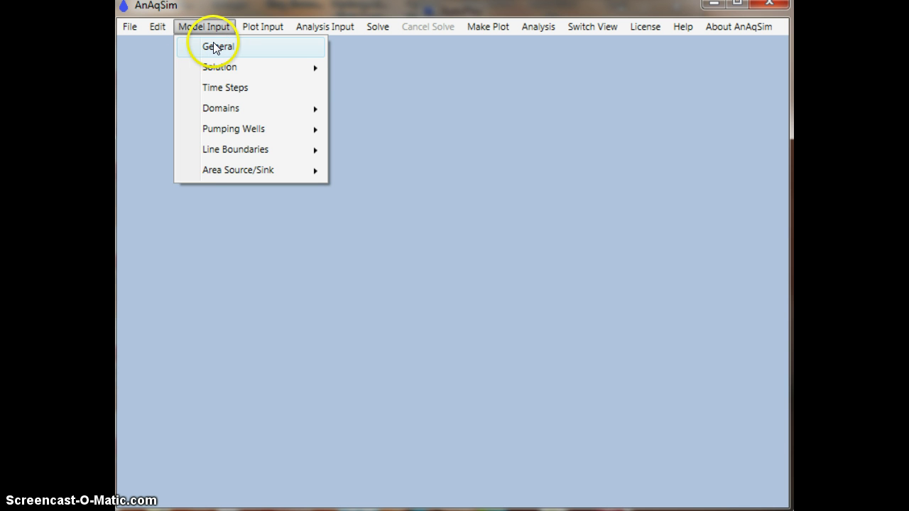
click(214, 47)
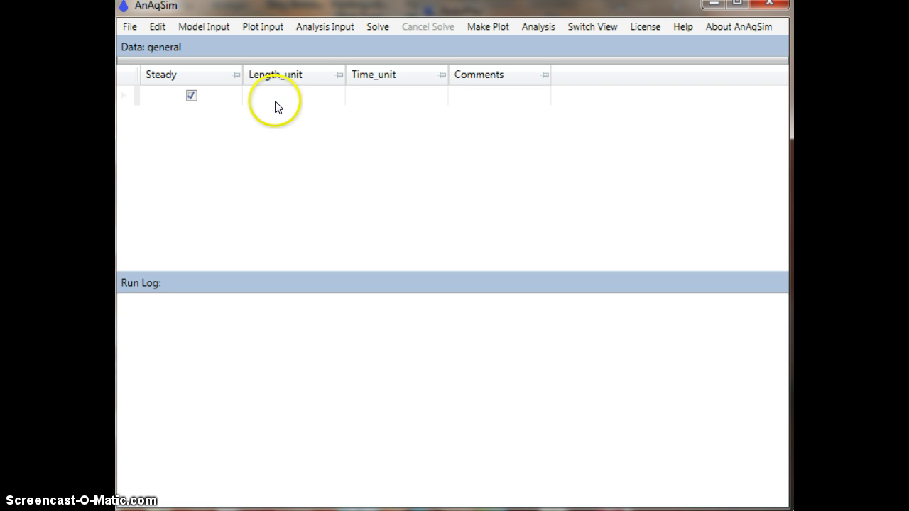
click(276, 106)
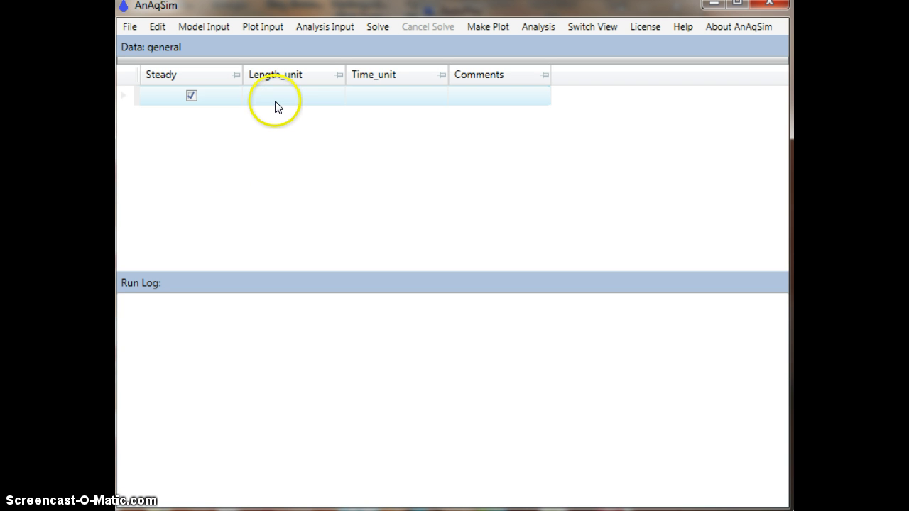
click(274, 105)
text(meter)
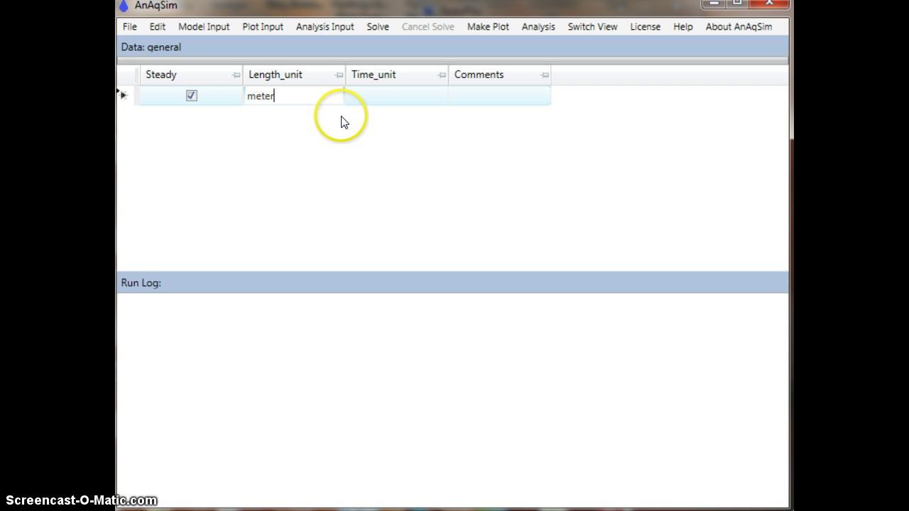
key(Tab)
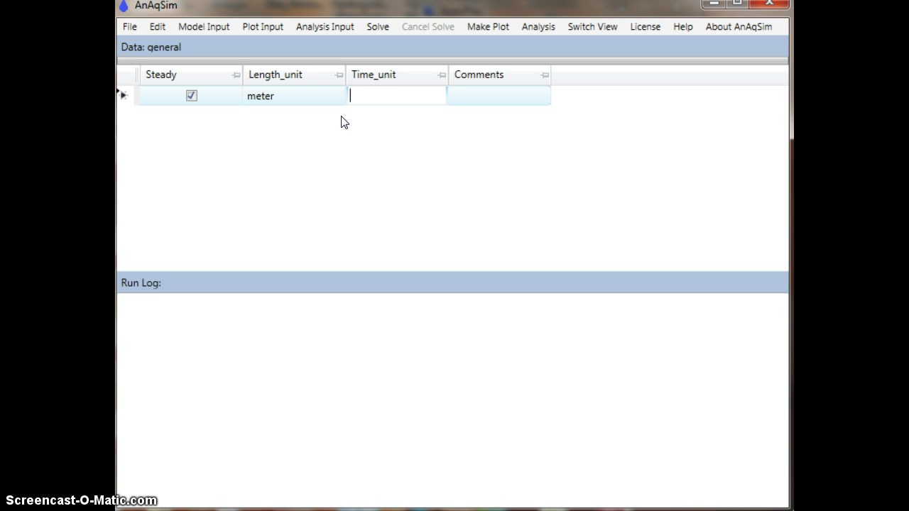
text(day)
key(Tab)
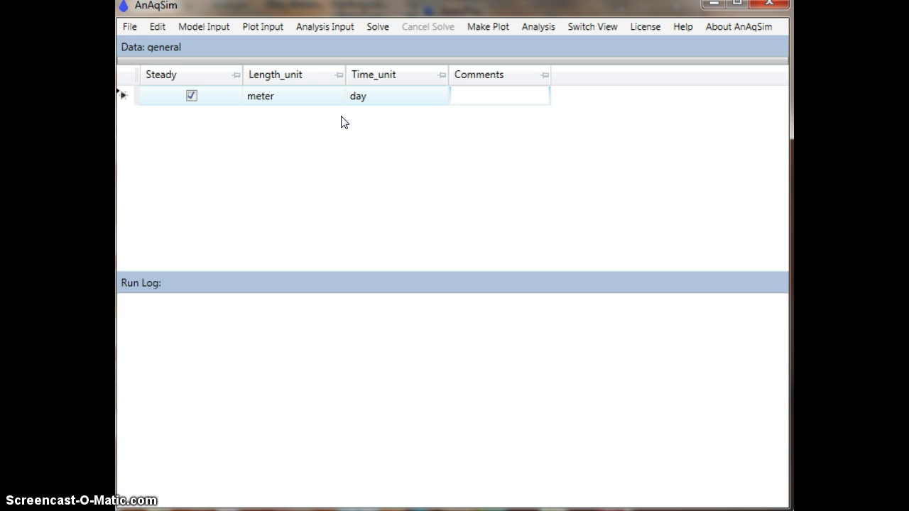
text(tutorial)
key(Return)
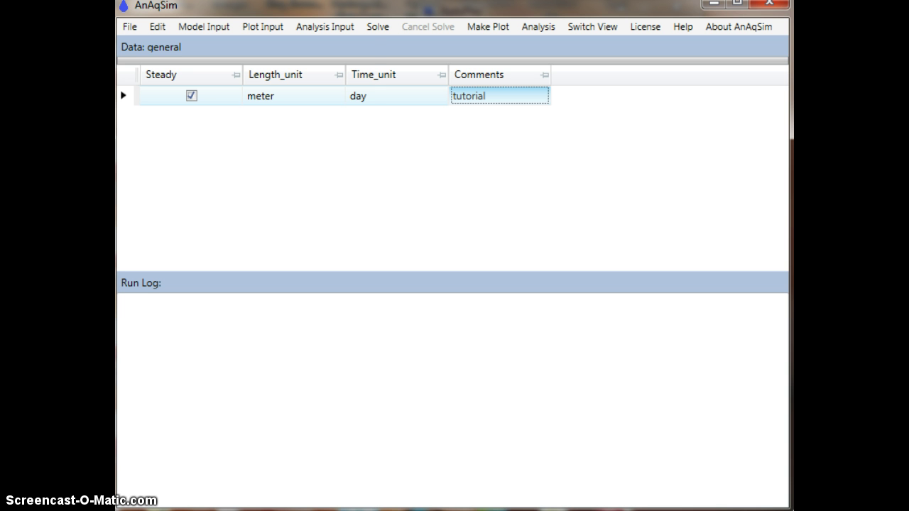
Save the model as AnAqSimYoutube2.anaq in the AnAqSim-Youtube folder, basing the name on the existing AnAqSimYoutube.anaq file.
click(130, 26)
click(157, 86)
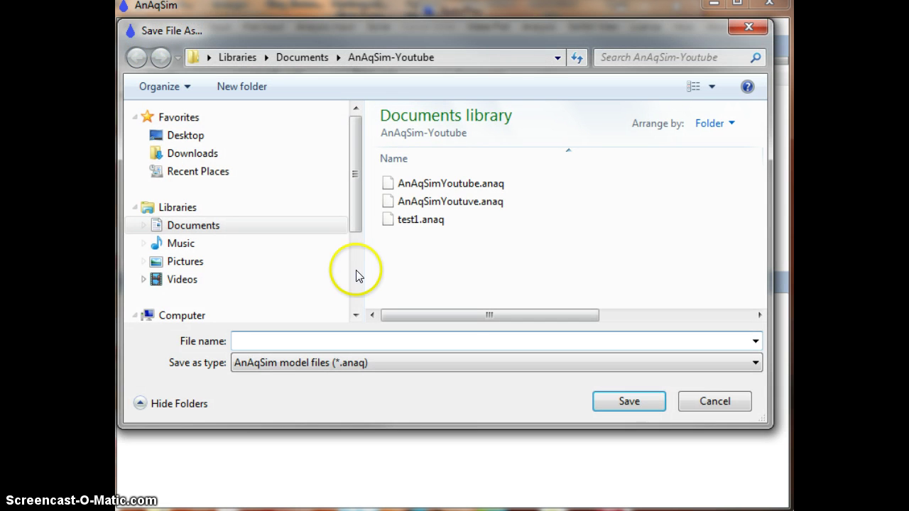
click(425, 202)
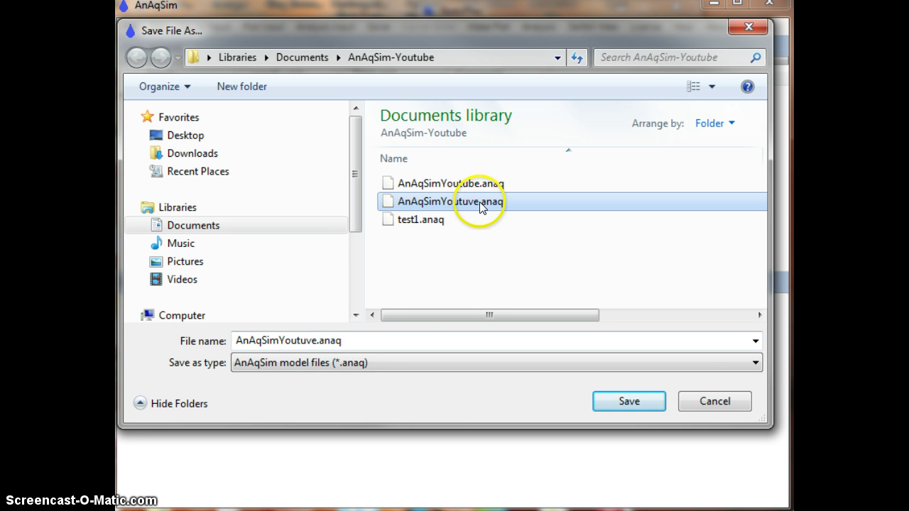
click(430, 185)
double_click(318, 340)
click(317, 340)
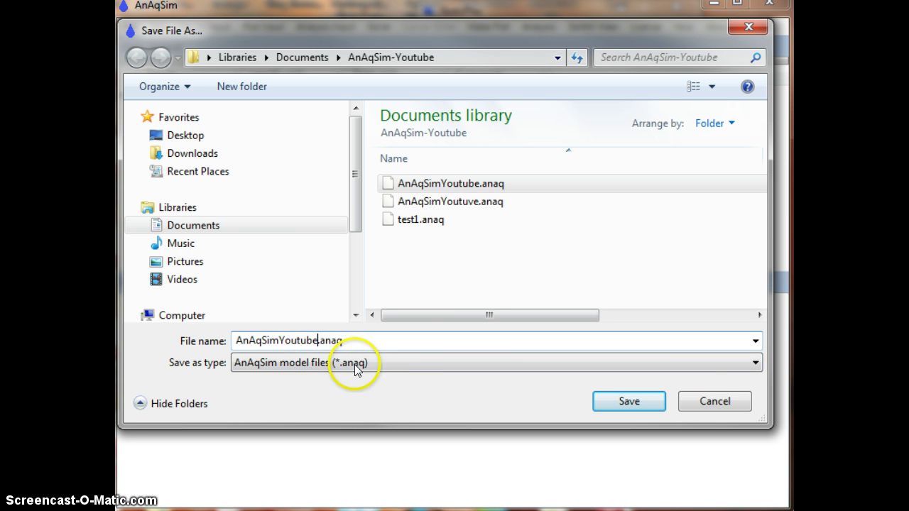
text(2)
key(Return)
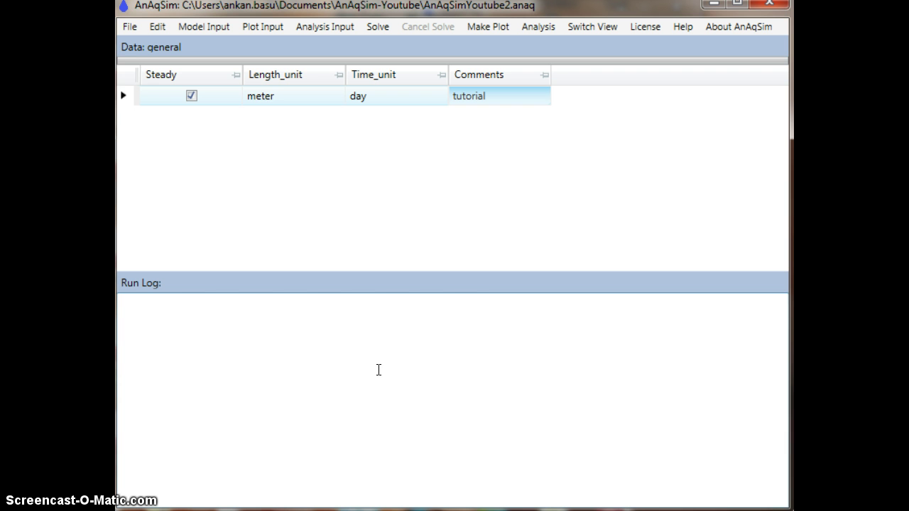
Start an unconfined domain labelled "all", keeping its level at 1.
click(201, 29)
mouse_move(213, 111)
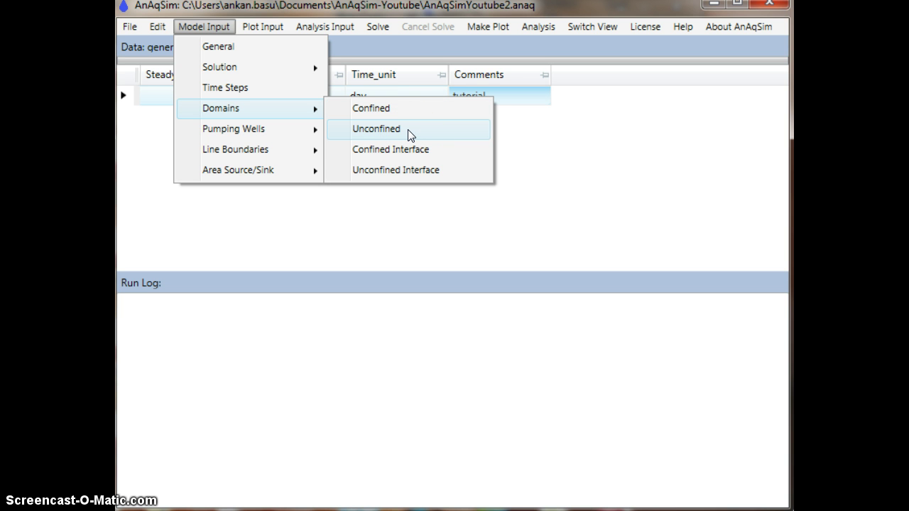
click(407, 130)
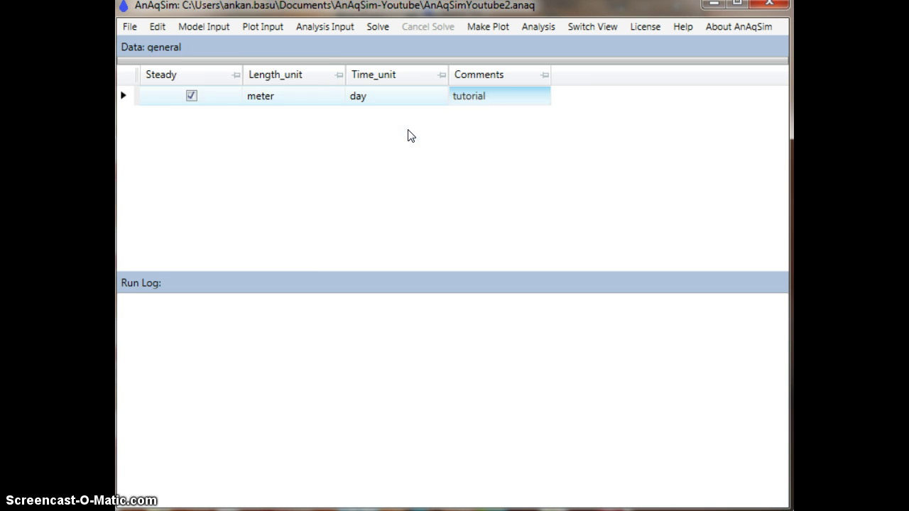
click(298, 123)
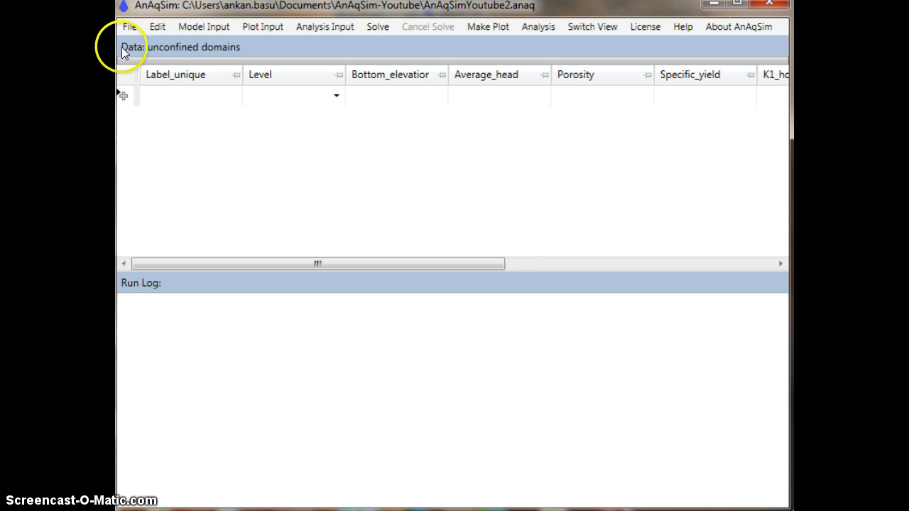
click(197, 99)
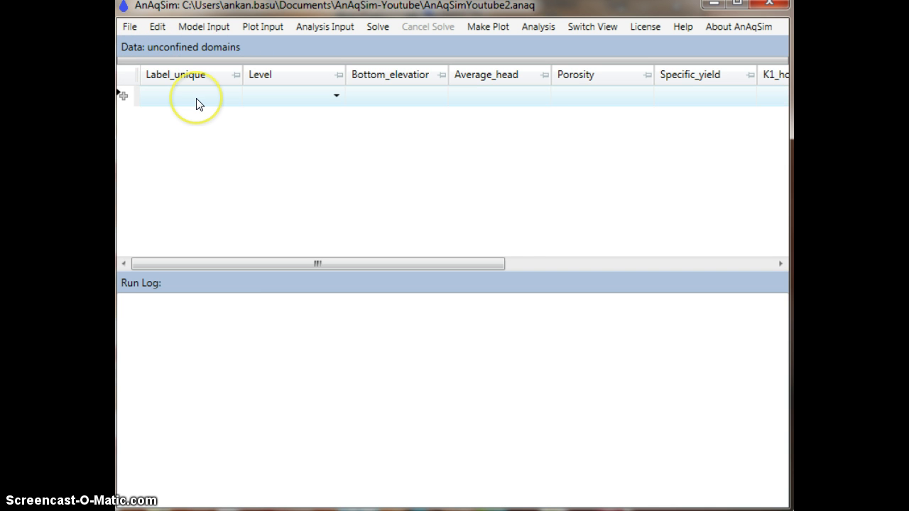
click(197, 98)
text(all)
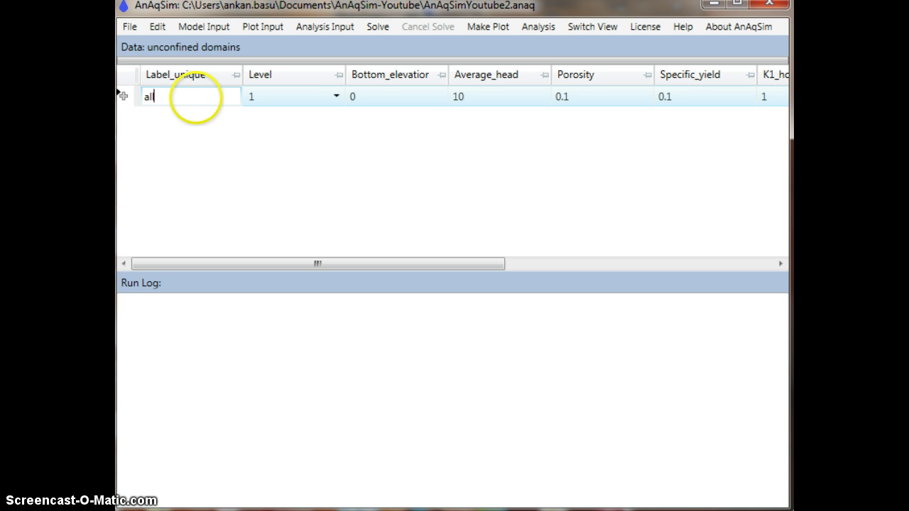
key(Tab)
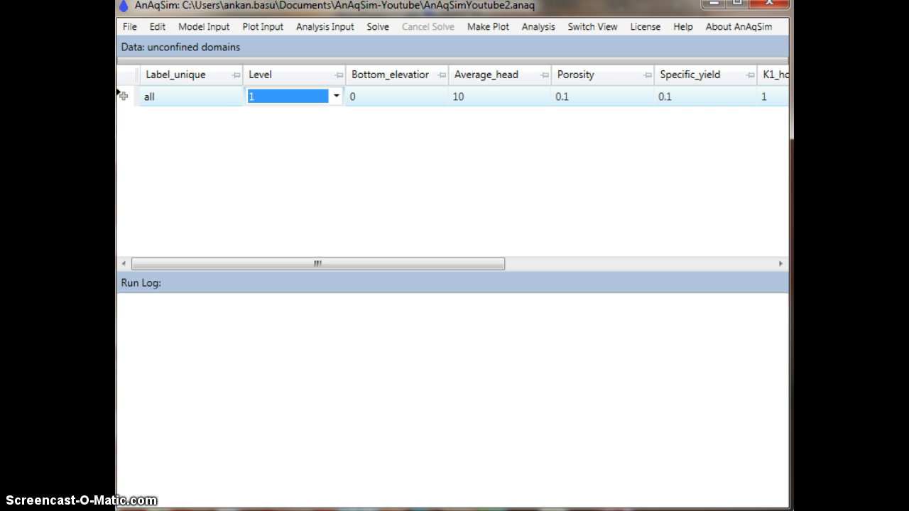
key(Tab)
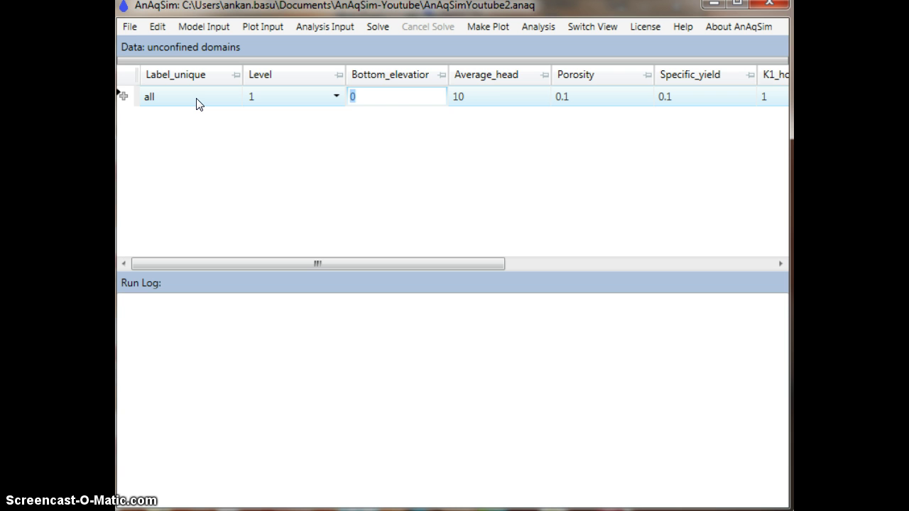
Set the "all" domain's bottom elevation to 82, average head to 109 and porosity to .11, keeping the default specific yield.
text(82)
key(Tab)
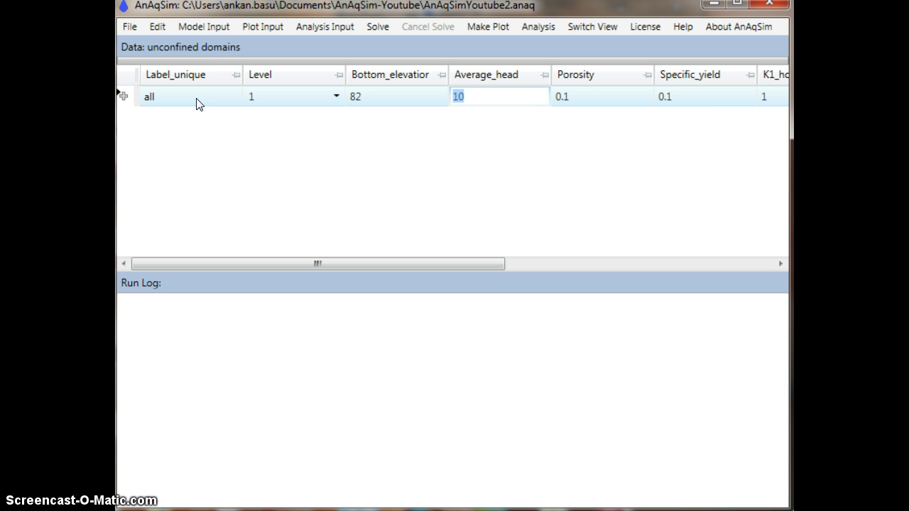
text(109)
key(Tab)
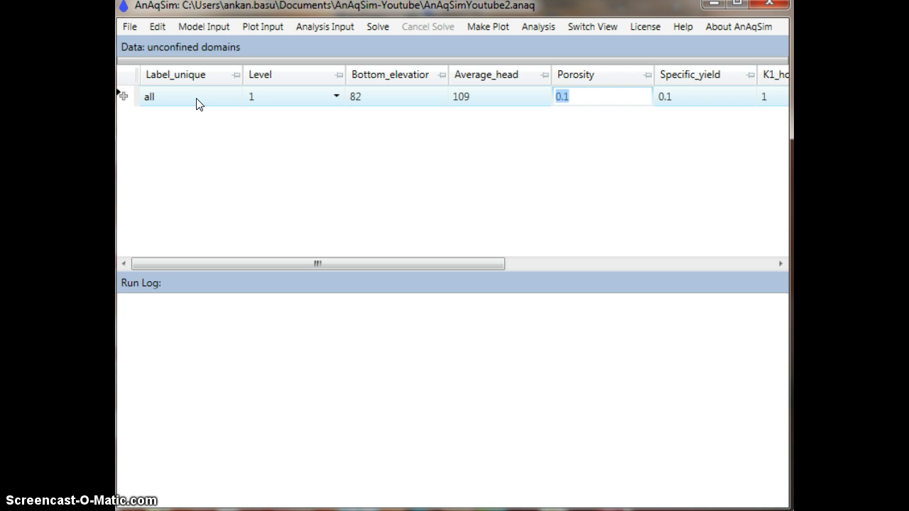
text(.11)
key(Tab)
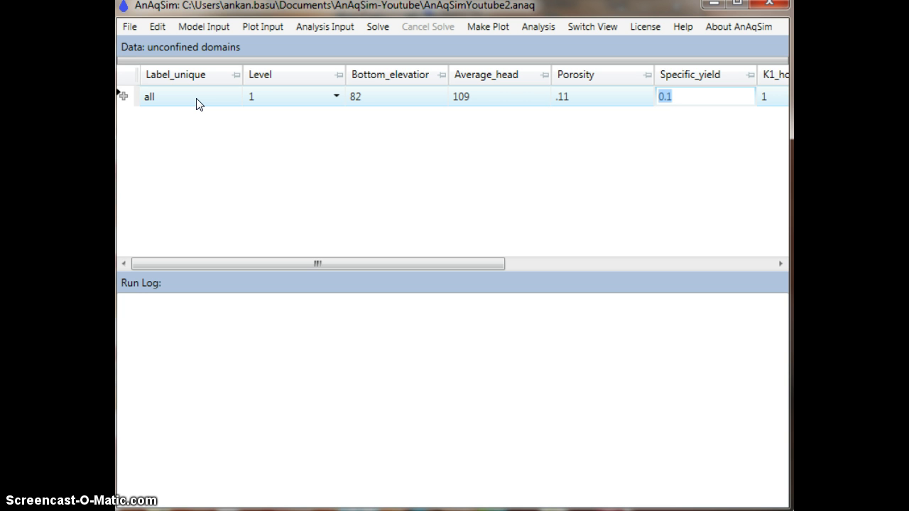
key(Tab)
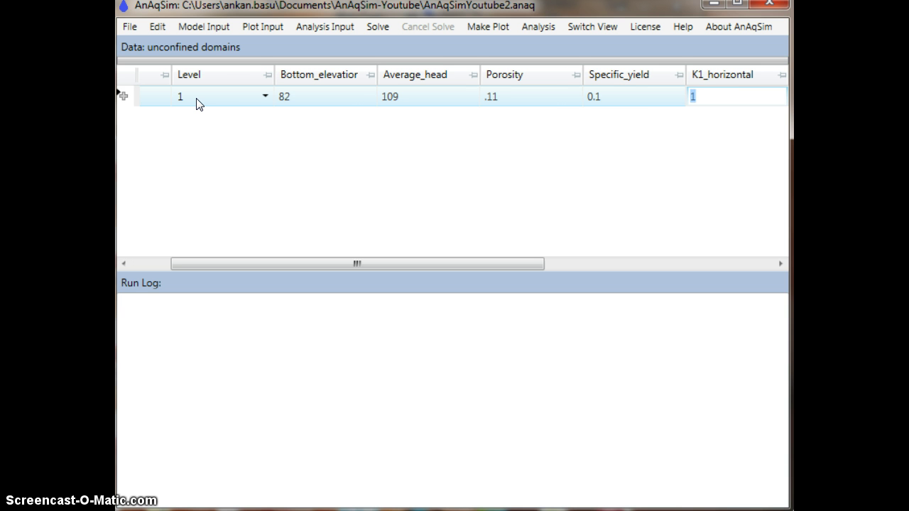
Complete the "all" domain with K1 horizontal 3, K2 horizontal .6 and K1 angle to the x axis 30, keeping the default vertical K3 values.
text(3)
key(Tab)
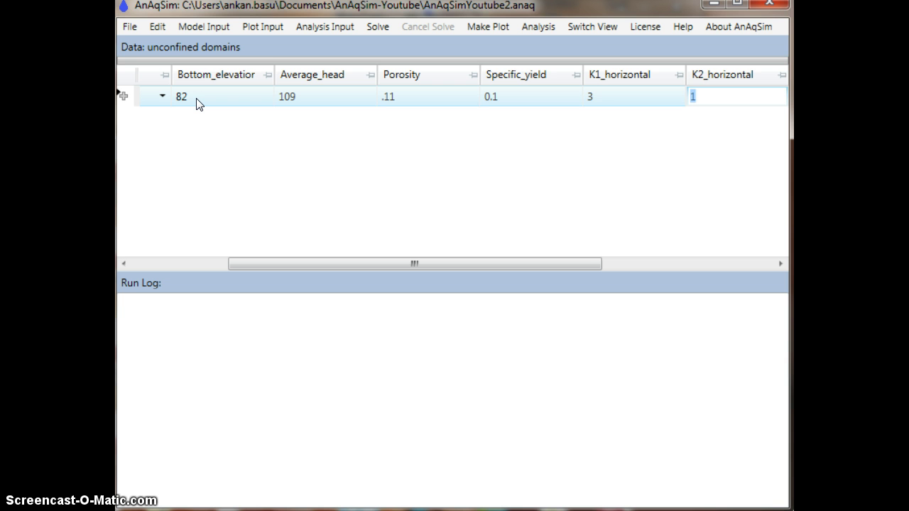
text(.6)
key(Tab)
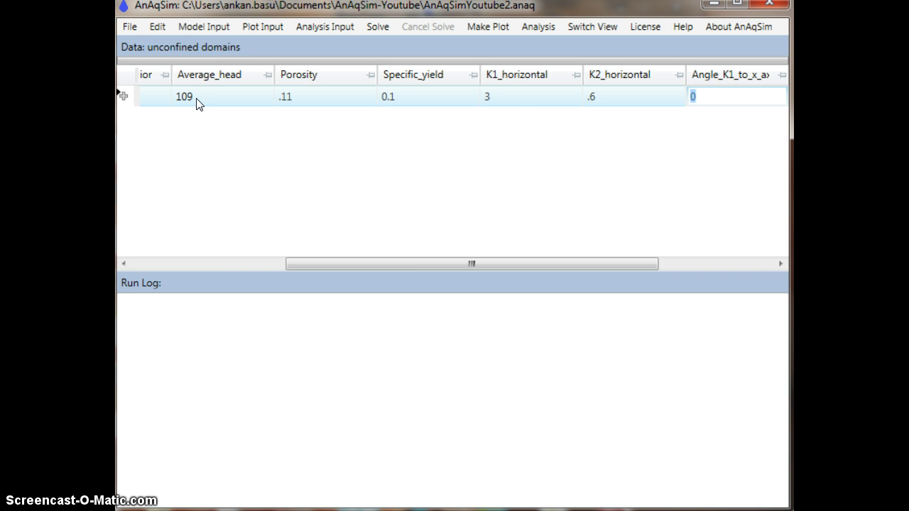
text(30)
key(Tab)
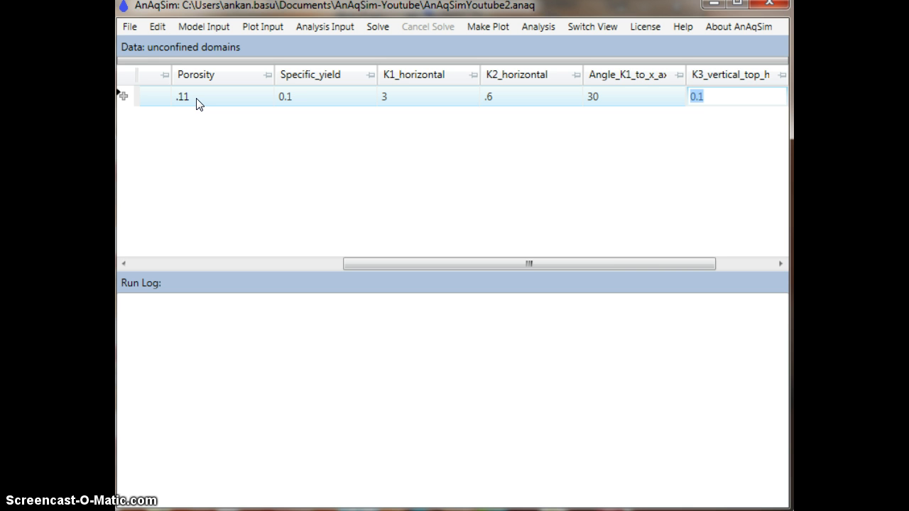
key(Tab)
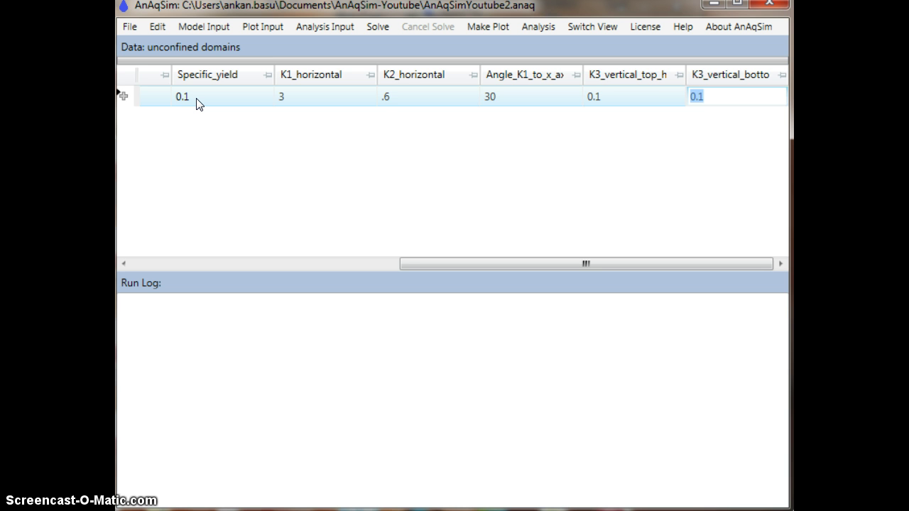
key(Tab)
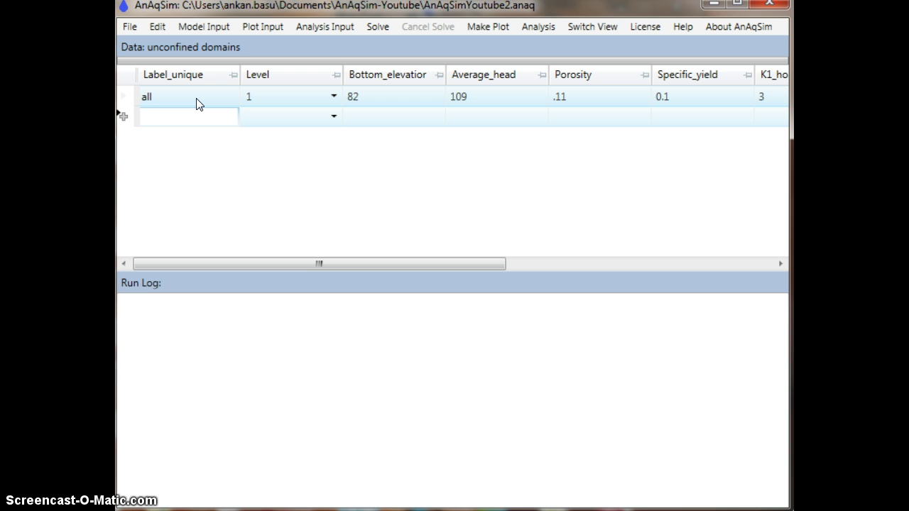
key(Escape)
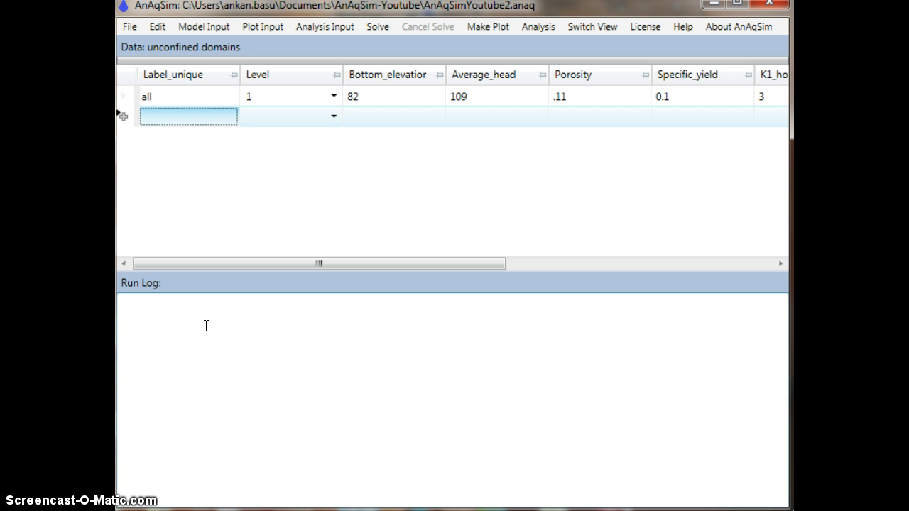
Add a second unconfined domain labelled "Recharge Basin", keeping its level at 1.
click(193, 118)
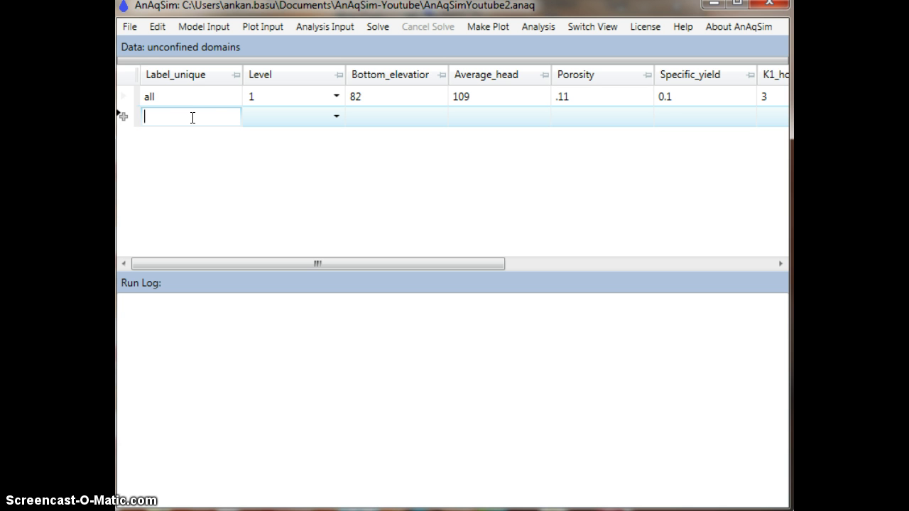
text(Re)
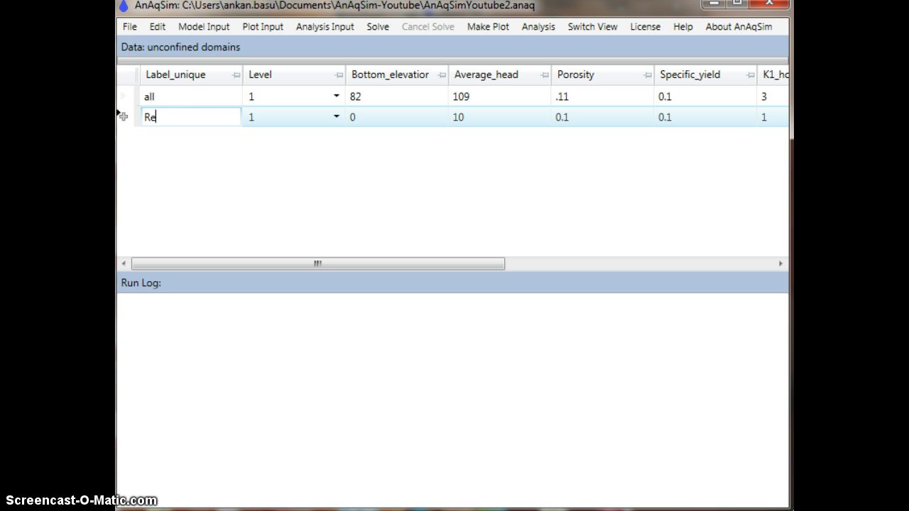
text(charge Basin)
key(Tab)
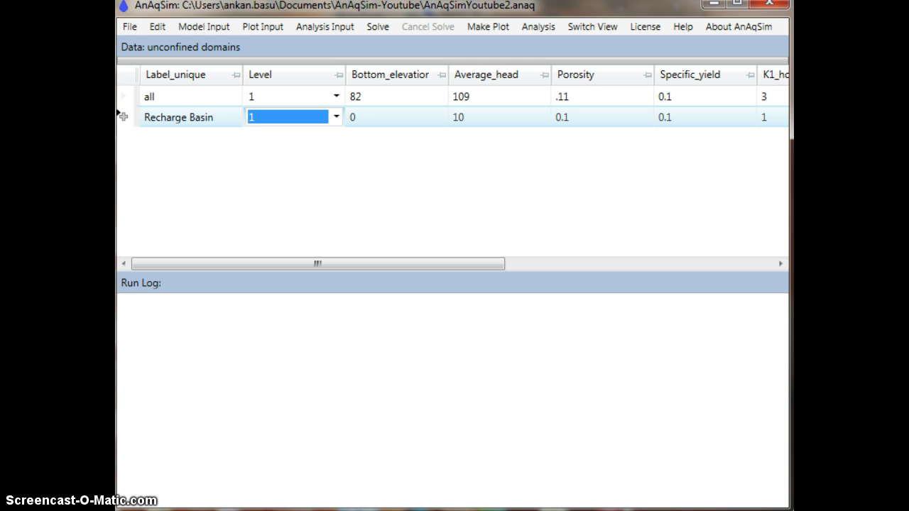
key(Tab)
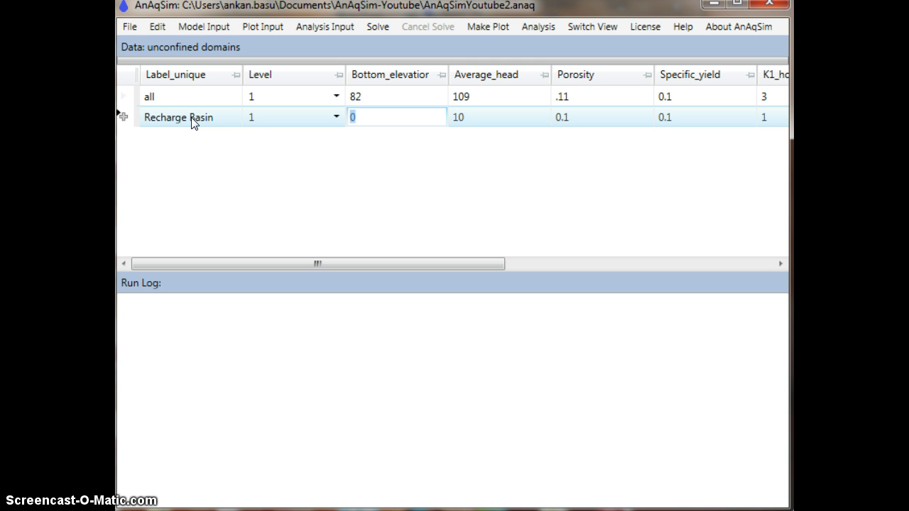
Set the Recharge Basin domain's bottom elevation to 82, average head to 115 and porosity to .11, keeping the default specific yield.
text(82)
key(Tab)
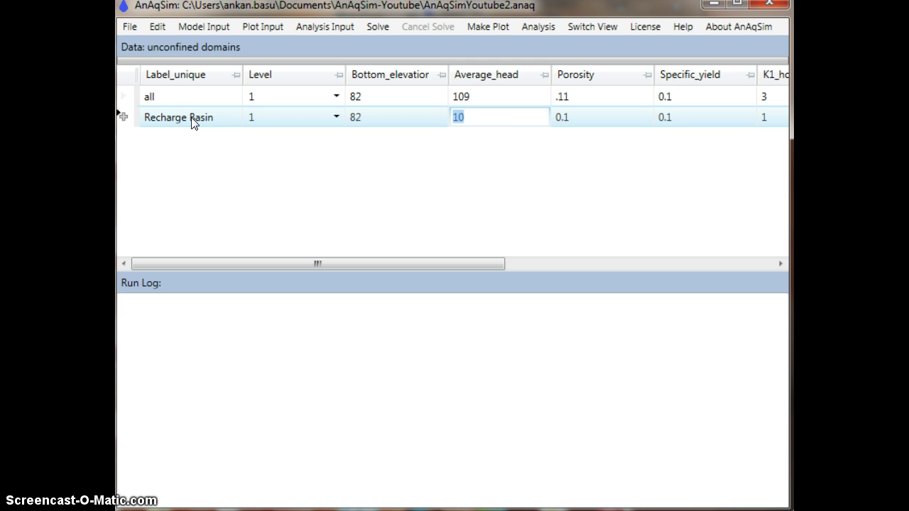
text(115)
key(Tab)
text(.11)
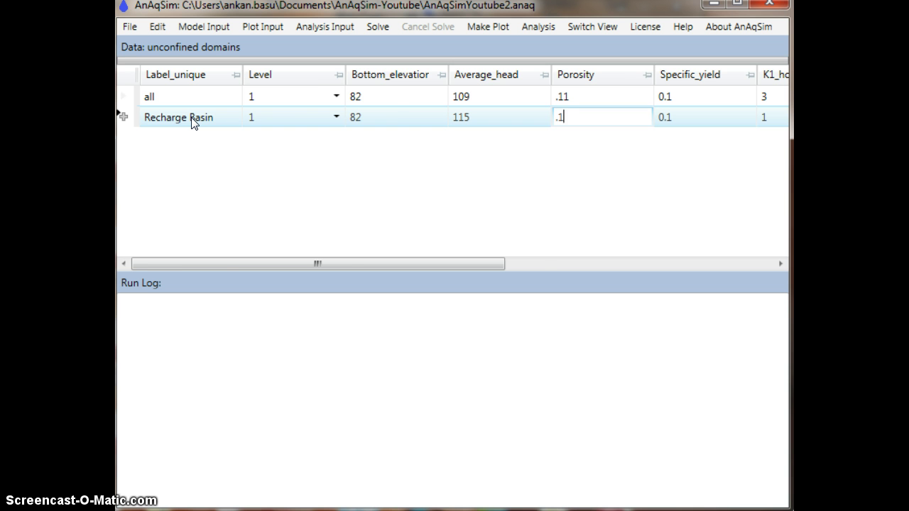
key(Tab)
key(Tab)
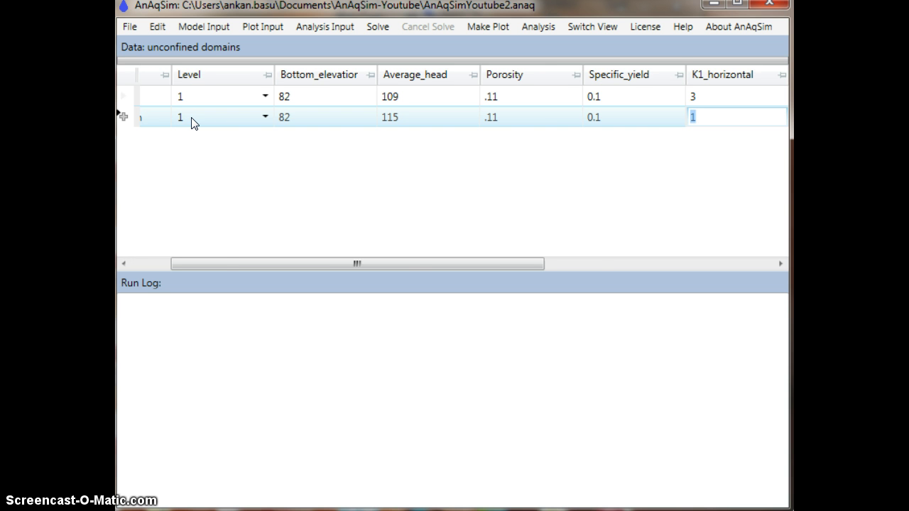
Complete the Recharge Basin domain with K1 horizontal 3, K2 horizontal .6 and K1 angle to the x axis 30, keeping the default vertical K3 values.
text(3)
key(Tab)
text(.6)
key(Tab)
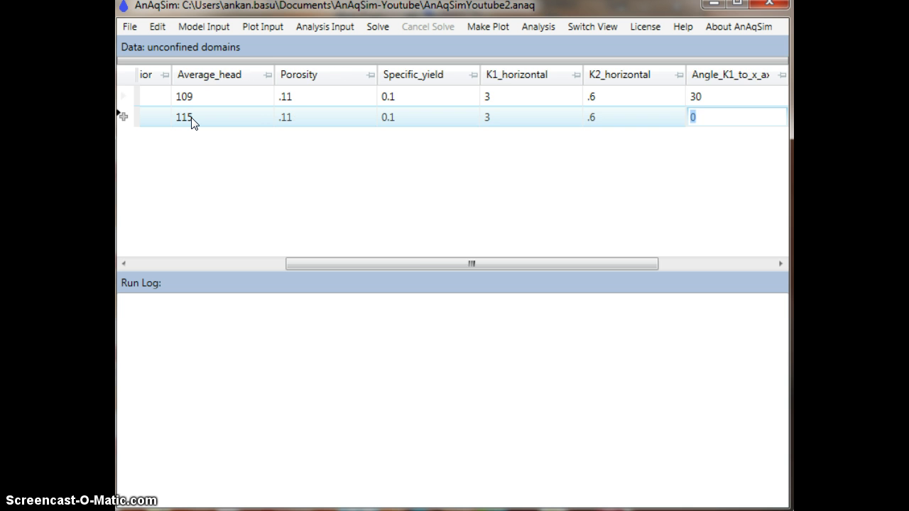
text(30)
key(Tab)
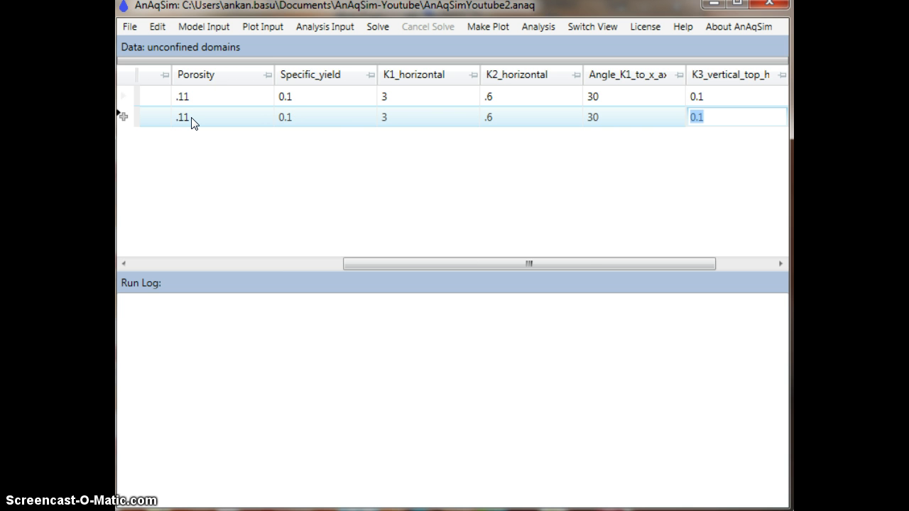
key(Tab)
key(Tab)
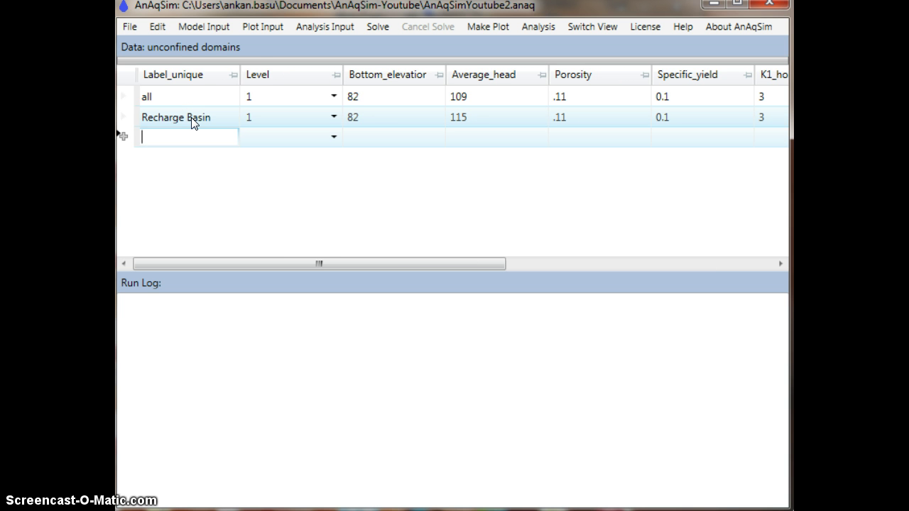
click(262, 301)
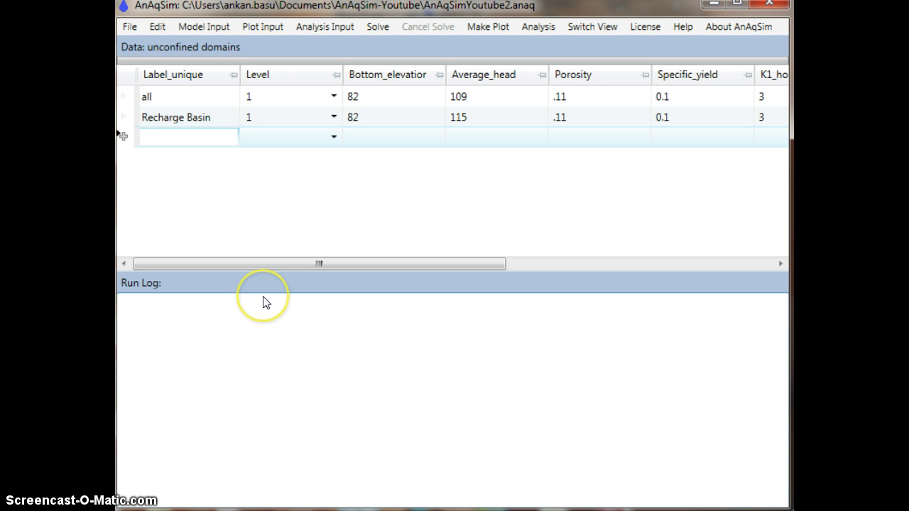
click(245, 30)
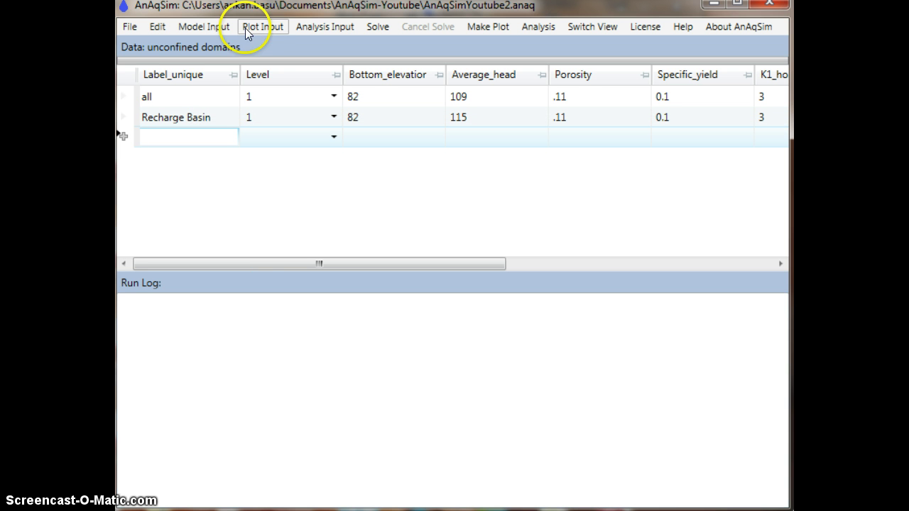
click(206, 30)
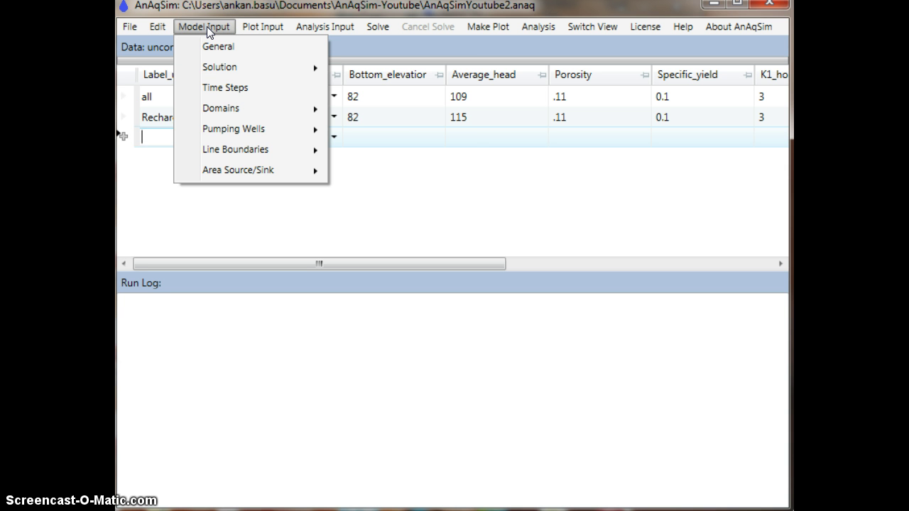
click(273, 27)
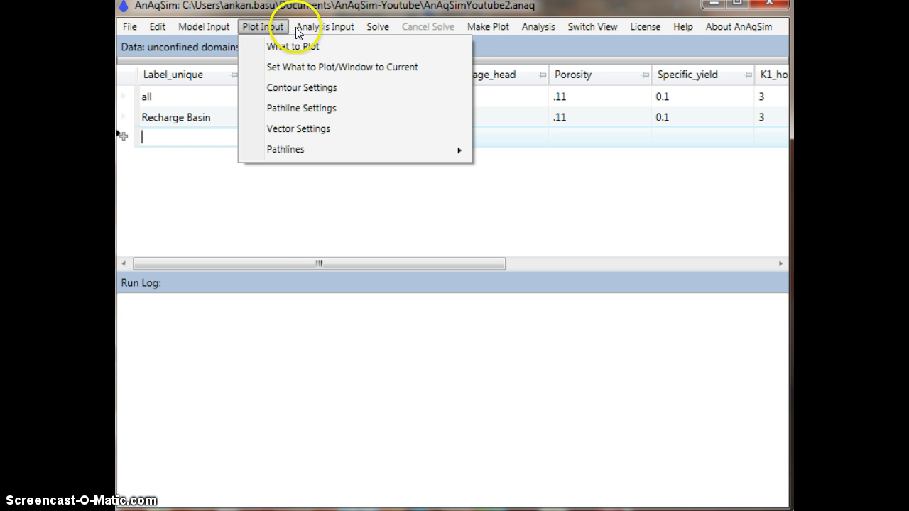
mouse_move(204, 28)
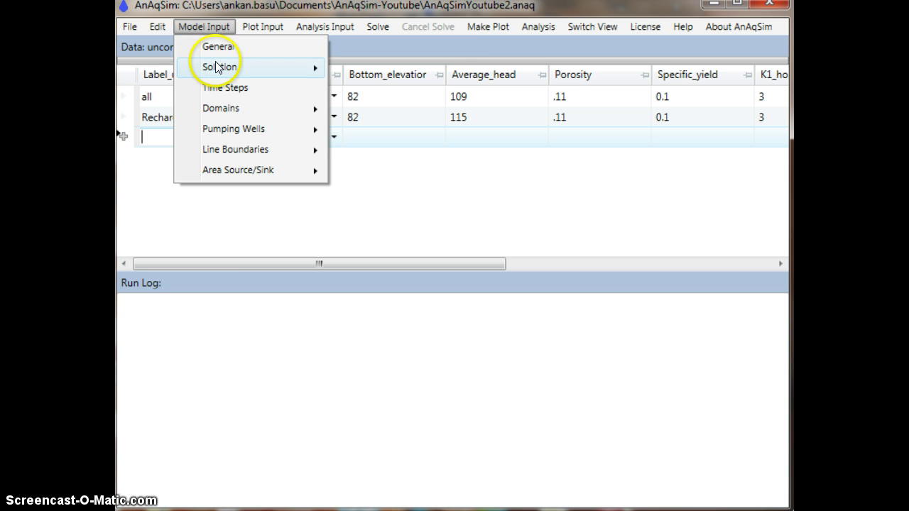
mouse_move(153, 29)
click(162, 503)
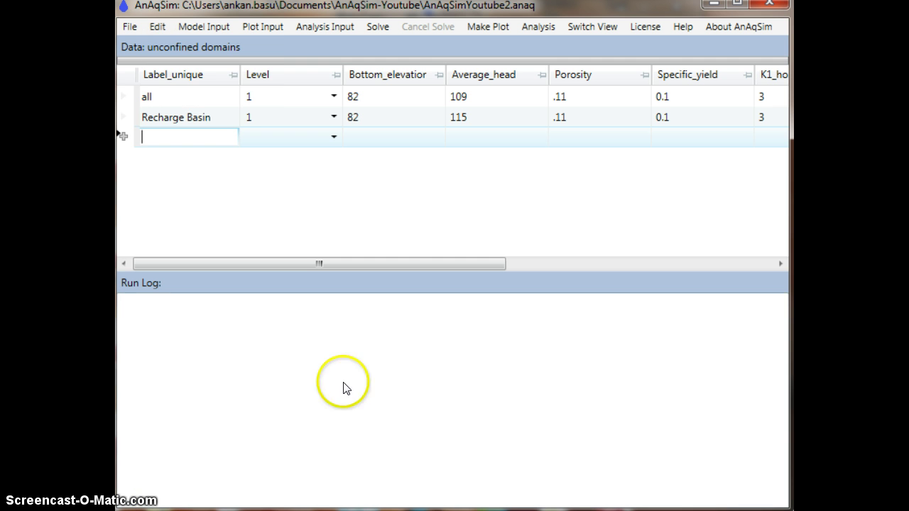
In the what-to-plot settings, set the basemap to gray and choose basemap.dxf from the AnAqSim-Youtube folder as its file.
click(263, 27)
click(295, 47)
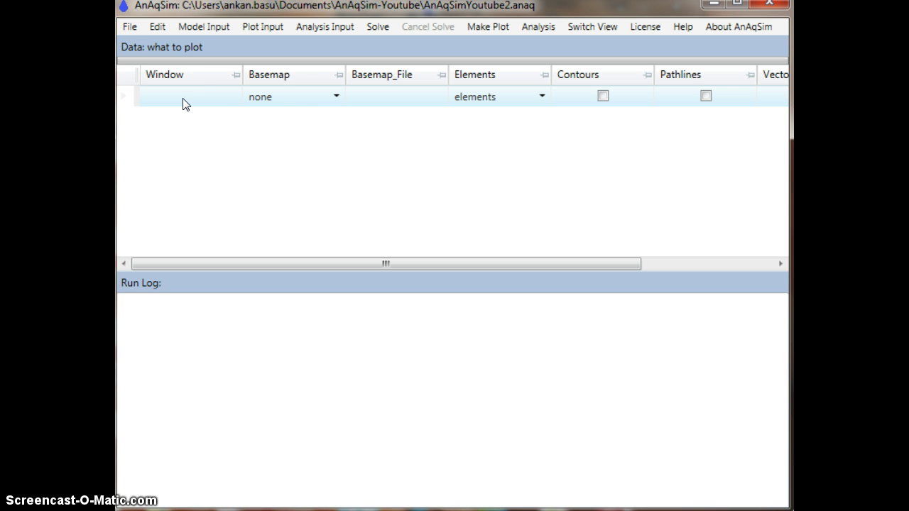
click(280, 106)
click(301, 100)
click(279, 129)
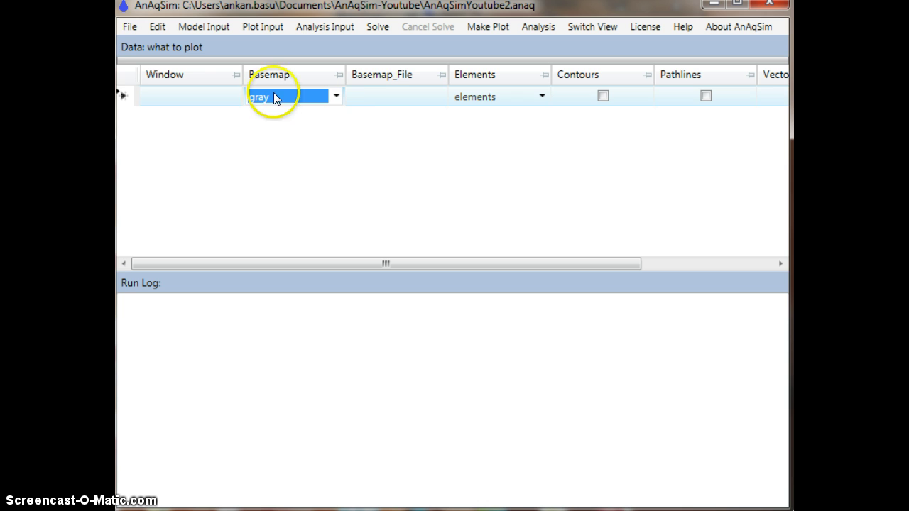
click(389, 103)
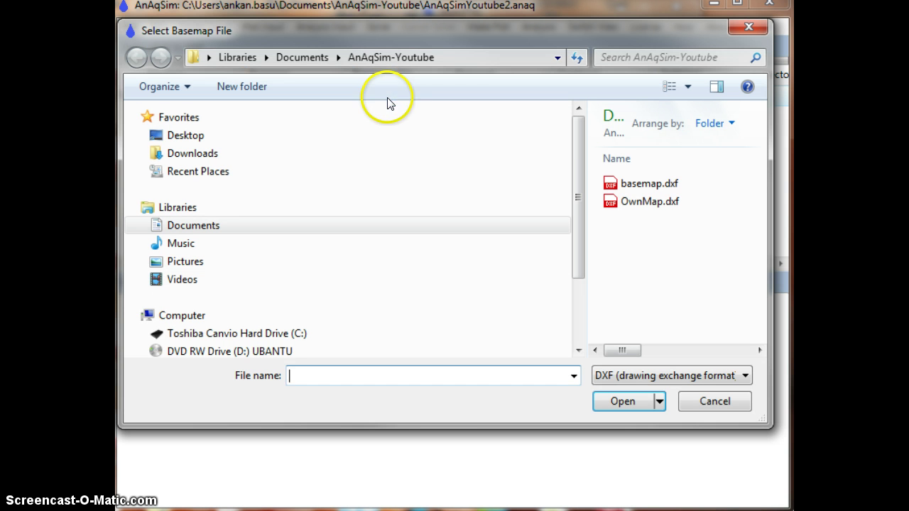
click(649, 184)
click(623, 401)
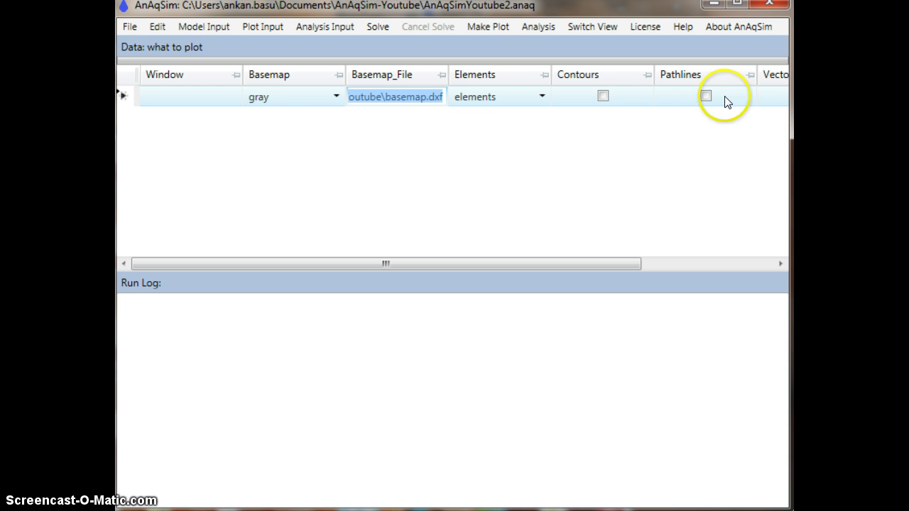
drag(610, 264, 490, 267)
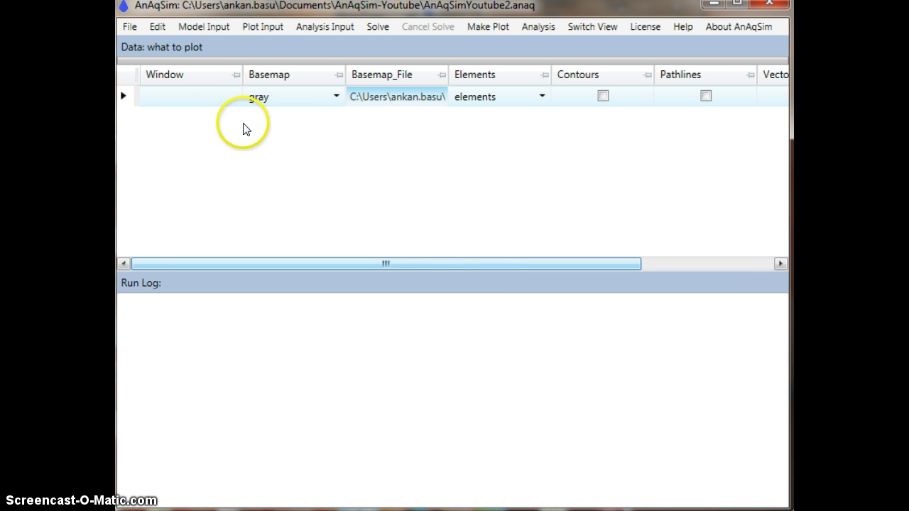
Switch to the plot view and display the basemap drawing in full.
click(601, 30)
click(154, 143)
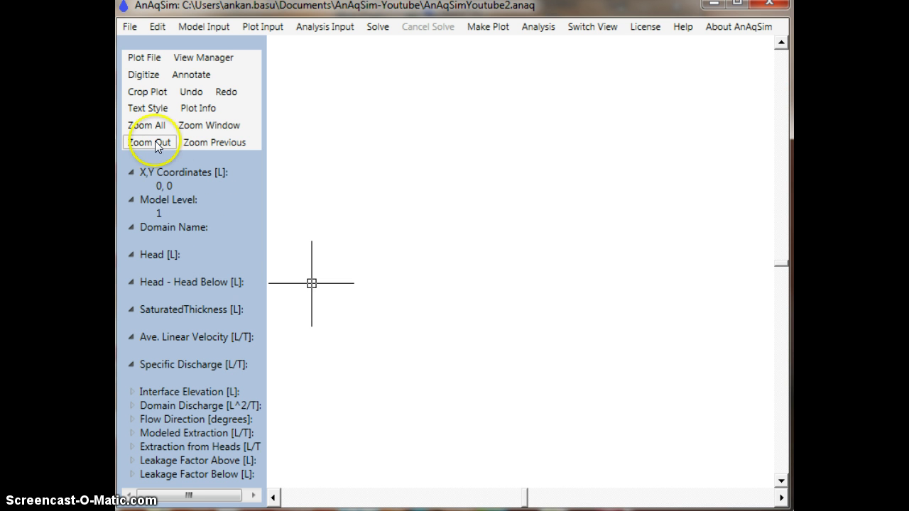
click(208, 125)
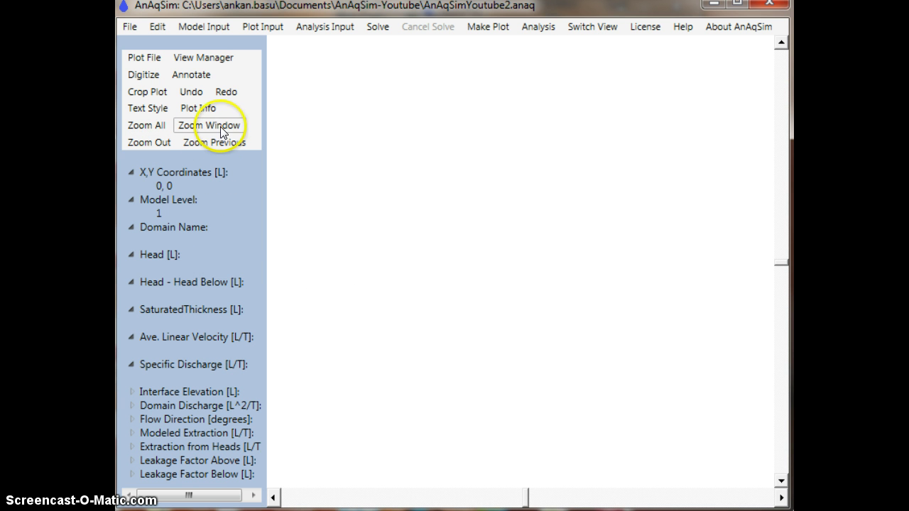
click(158, 135)
click(144, 128)
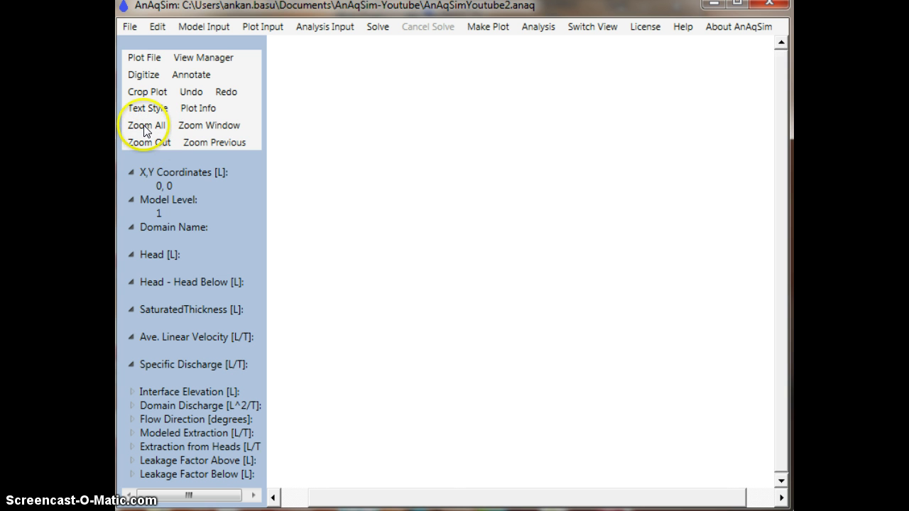
click(493, 290)
click(156, 141)
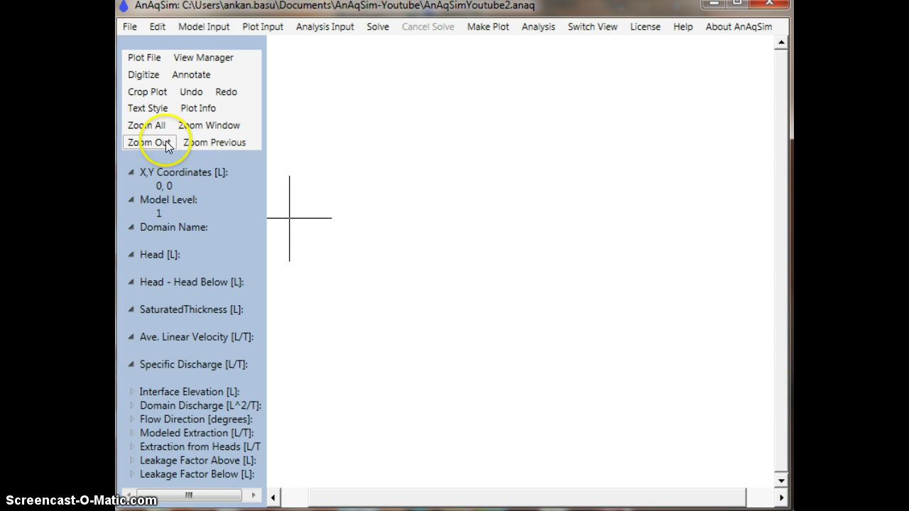
click(158, 126)
click(199, 109)
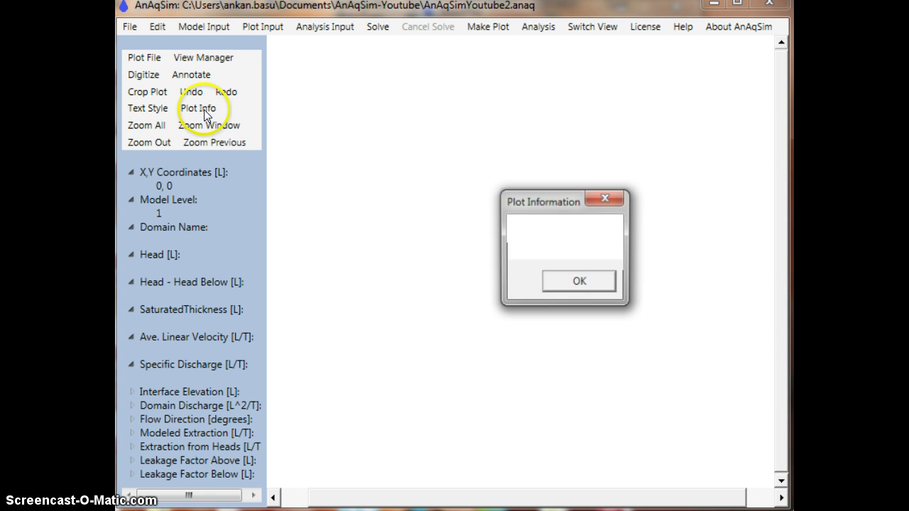
click(580, 281)
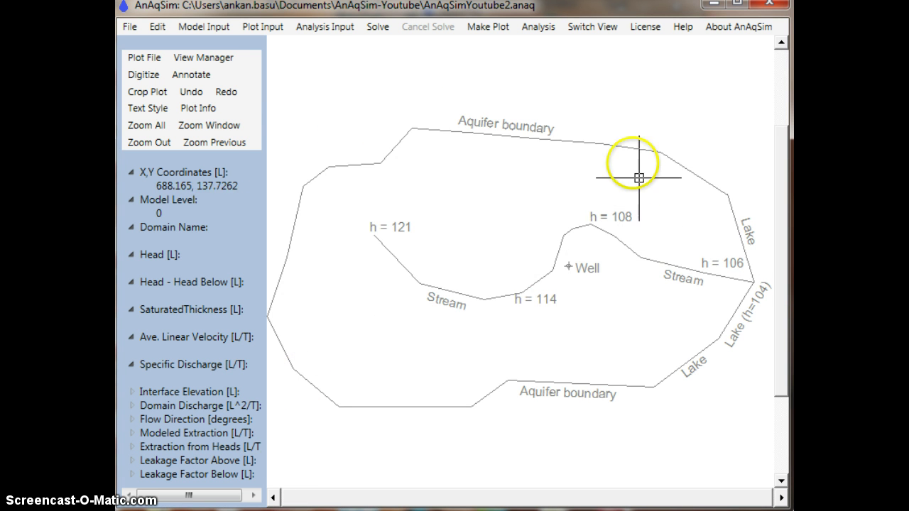
Enable contours and pathlines in the what-to-plot settings and return to the plot view.
click(263, 27)
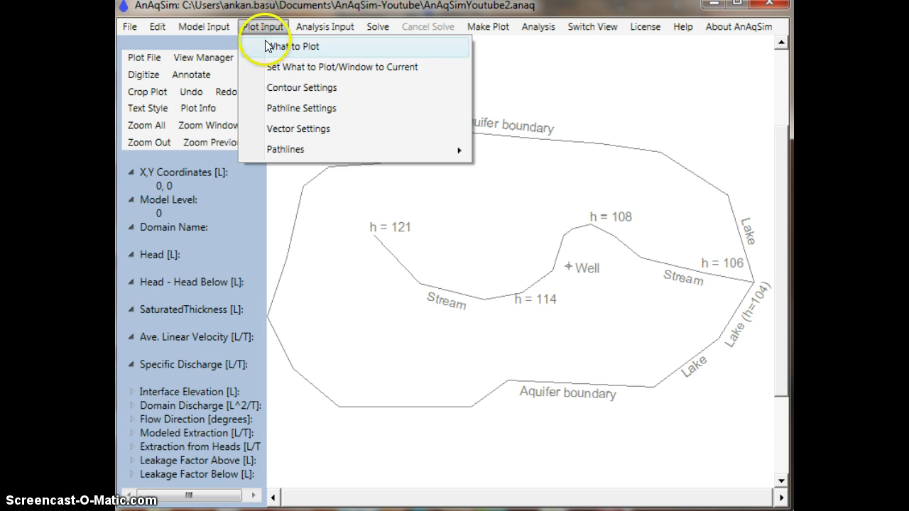
click(280, 47)
drag(568, 268, 355, 242)
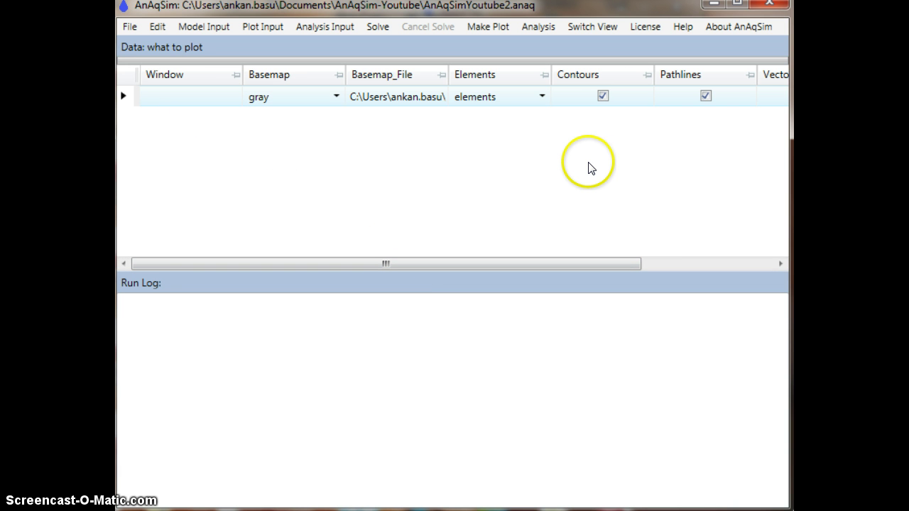
click(588, 28)
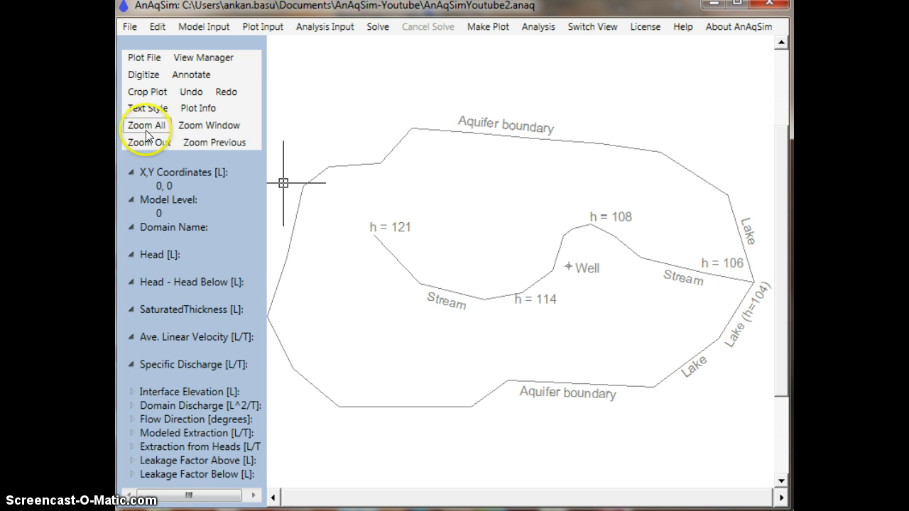
click(208, 128)
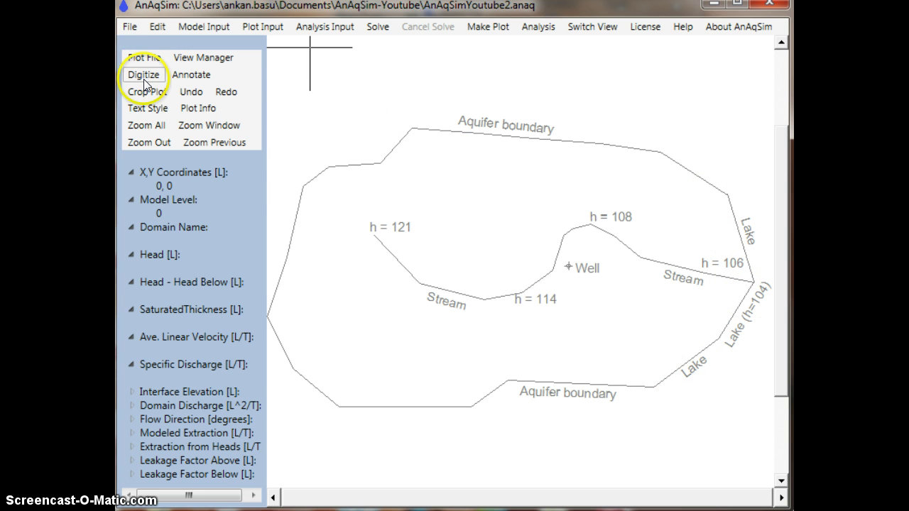
click(593, 26)
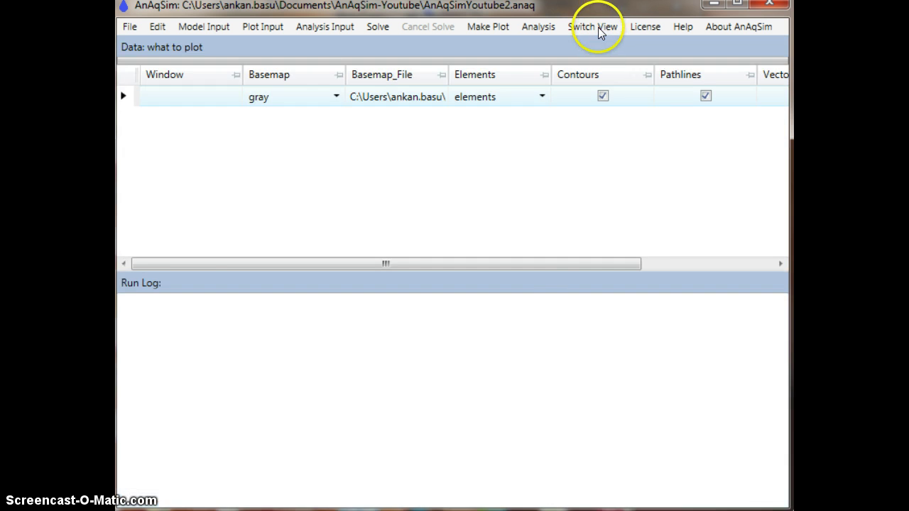
click(597, 28)
click(598, 28)
click(597, 27)
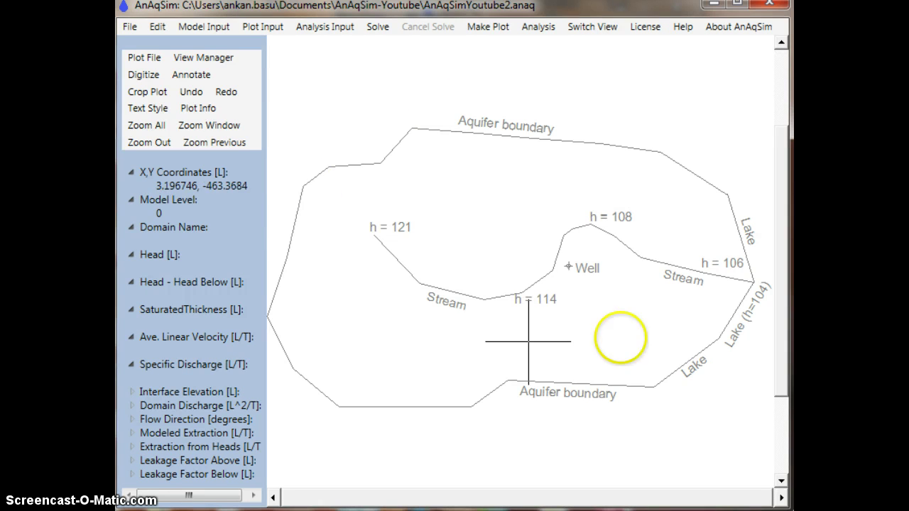
Digitize a four-vertex polyline along the lake edge, from its southwest end through the bend and stream mouth to its north end.
click(146, 76)
click(163, 114)
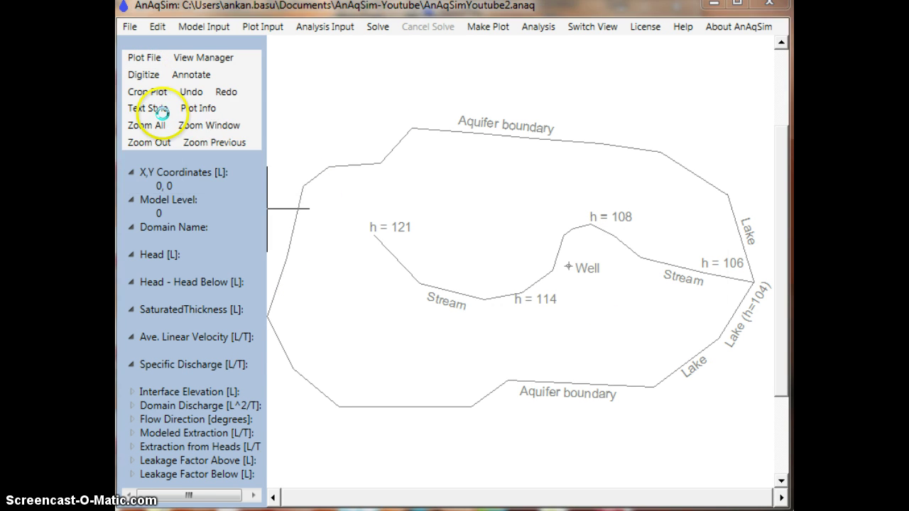
click(669, 290)
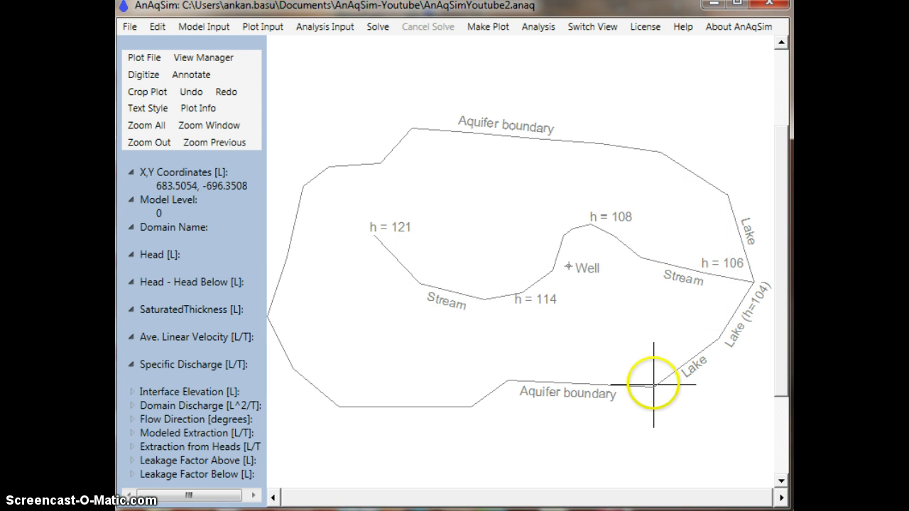
click(719, 337)
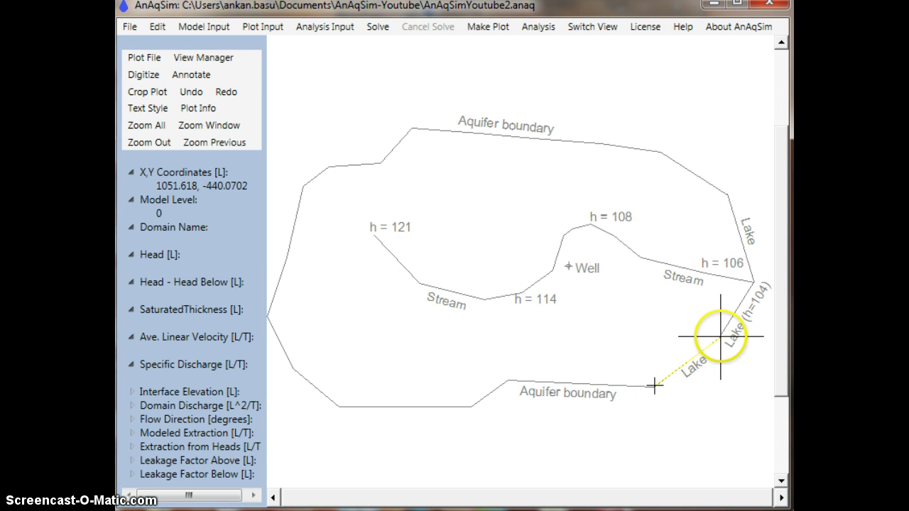
click(754, 281)
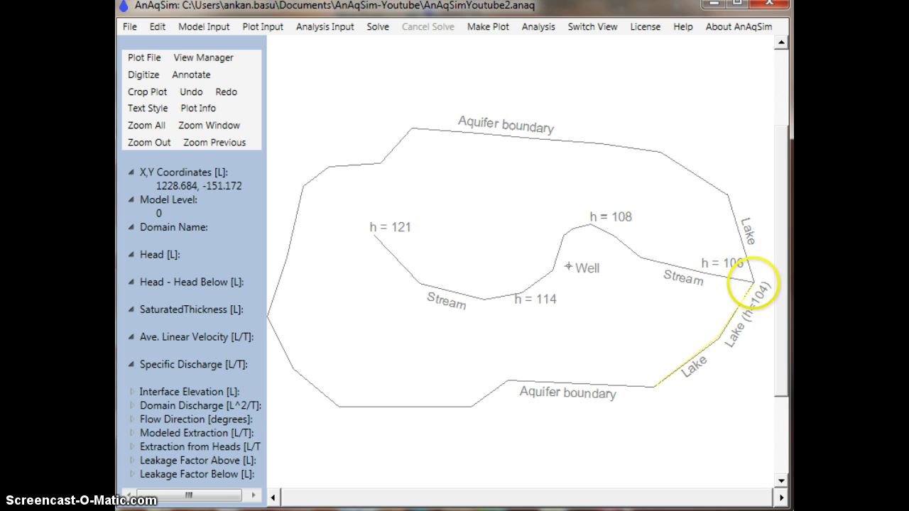
click(722, 193)
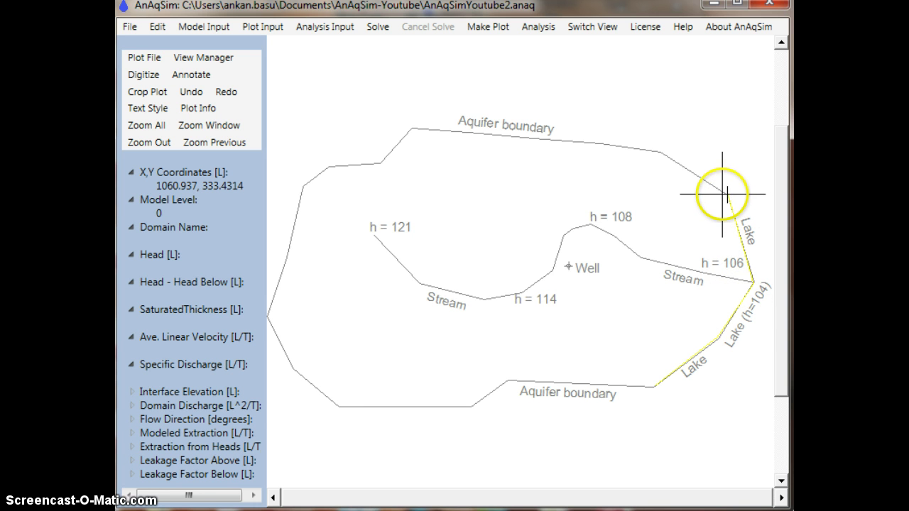
right_click(722, 193)
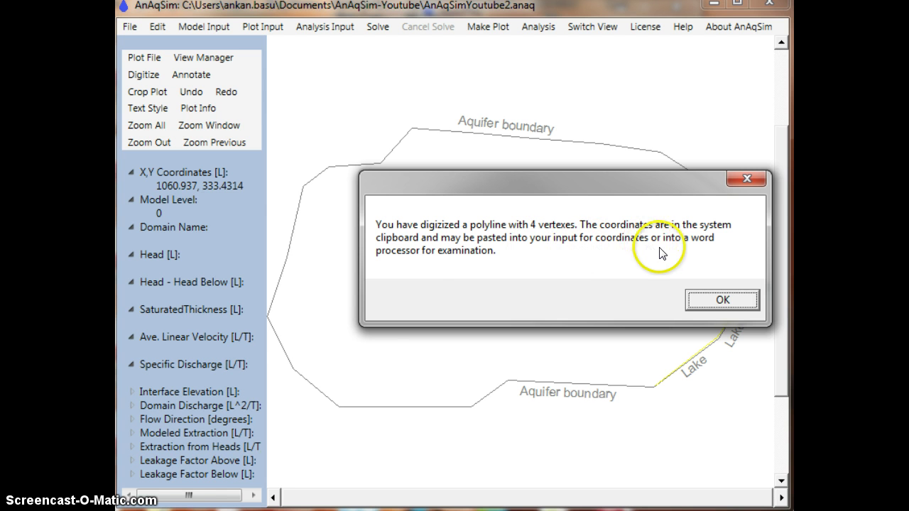
click(721, 300)
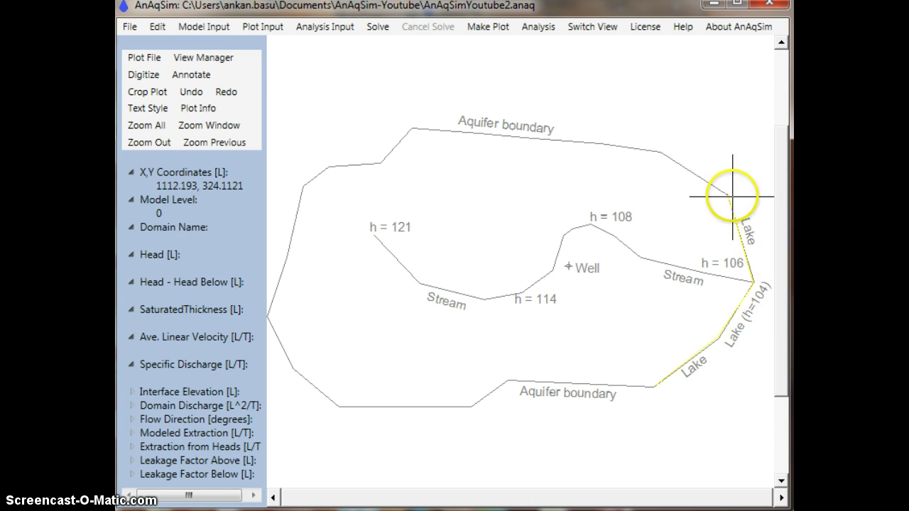
Add a head-specified line boundary labelled lake and assign it to the domain all.
click(204, 27)
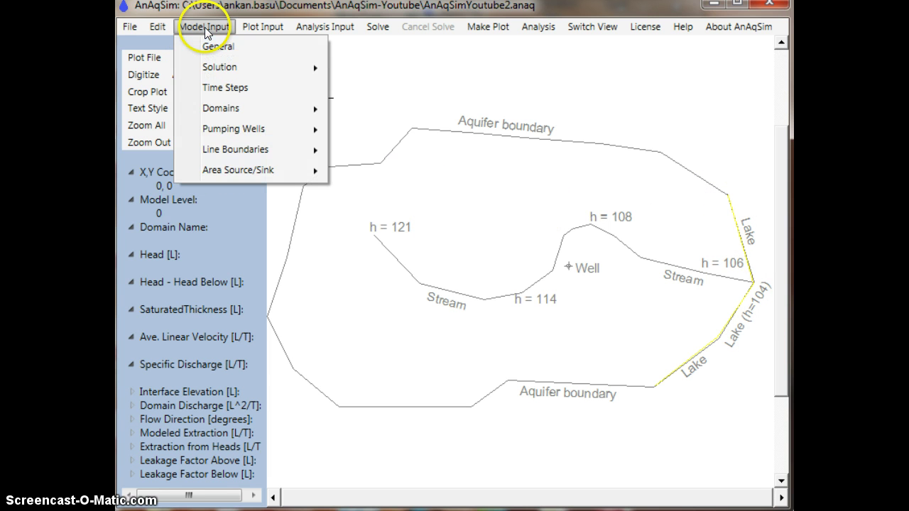
mouse_move(267, 153)
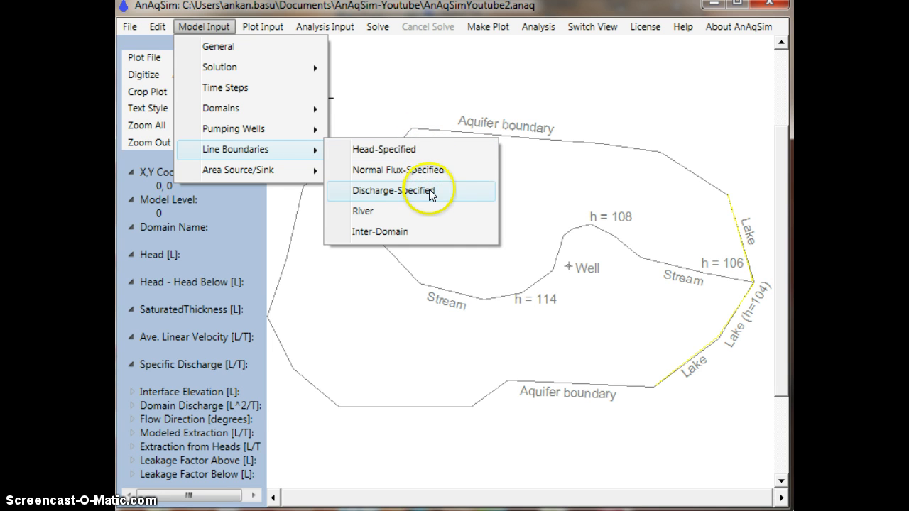
click(409, 156)
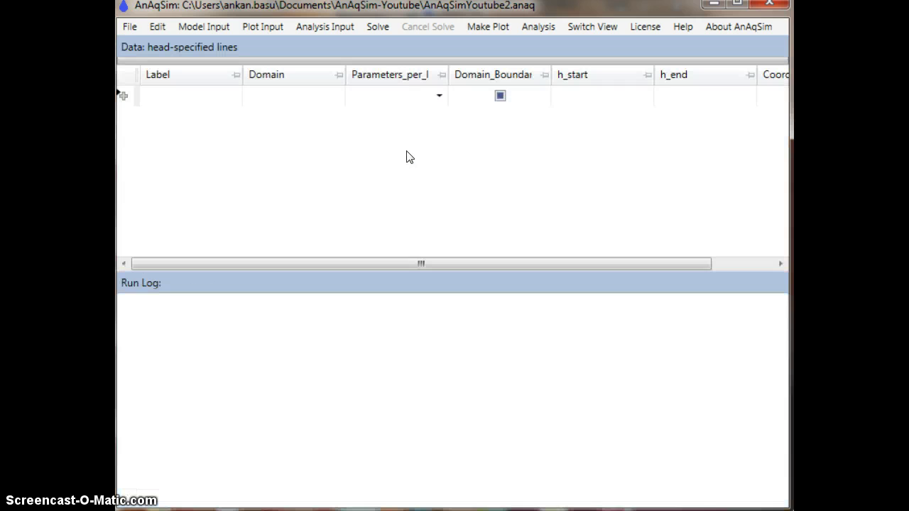
click(210, 104)
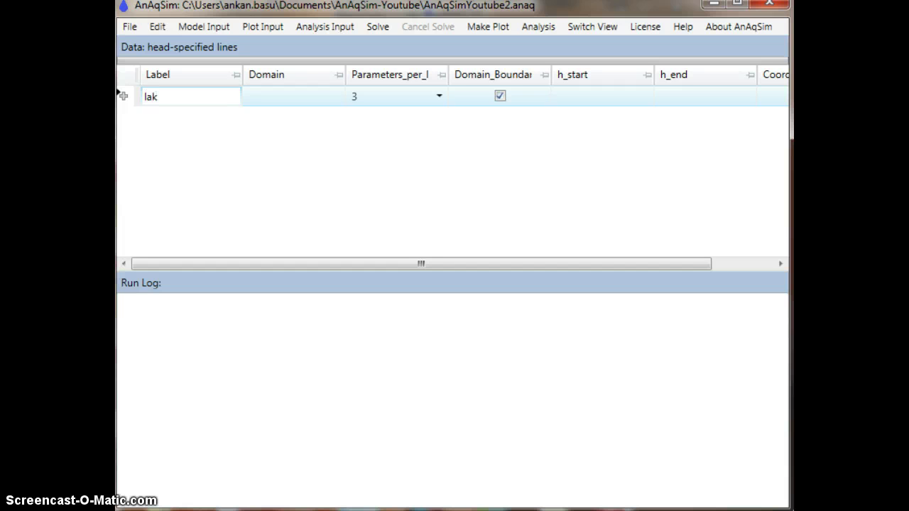
text(lake)
key(Tab)
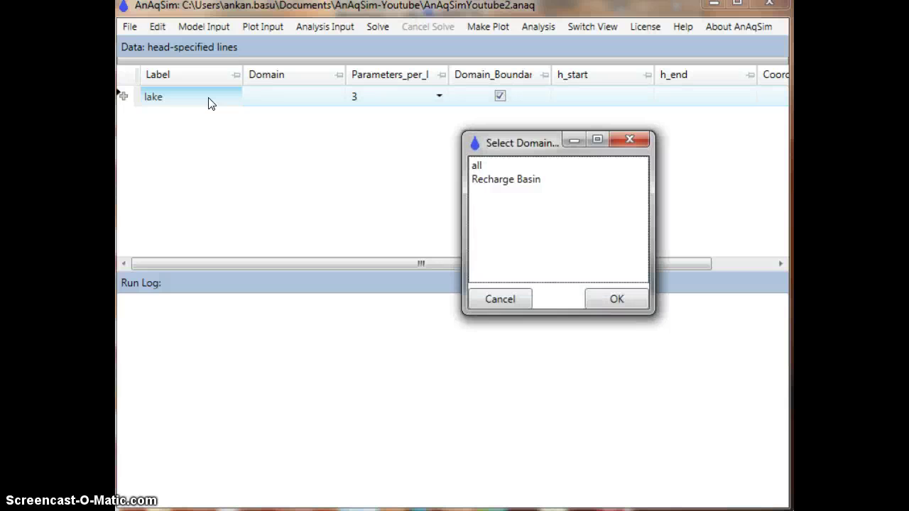
click(476, 168)
click(614, 299)
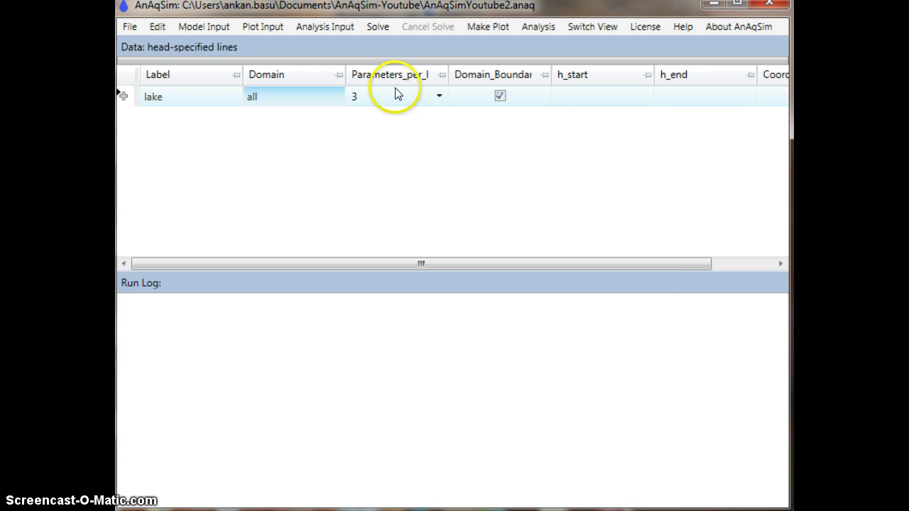
Set the lake boundary's h_start and h_end to 104 and paste the digitized lake vertices as its coordinates.
click(582, 103)
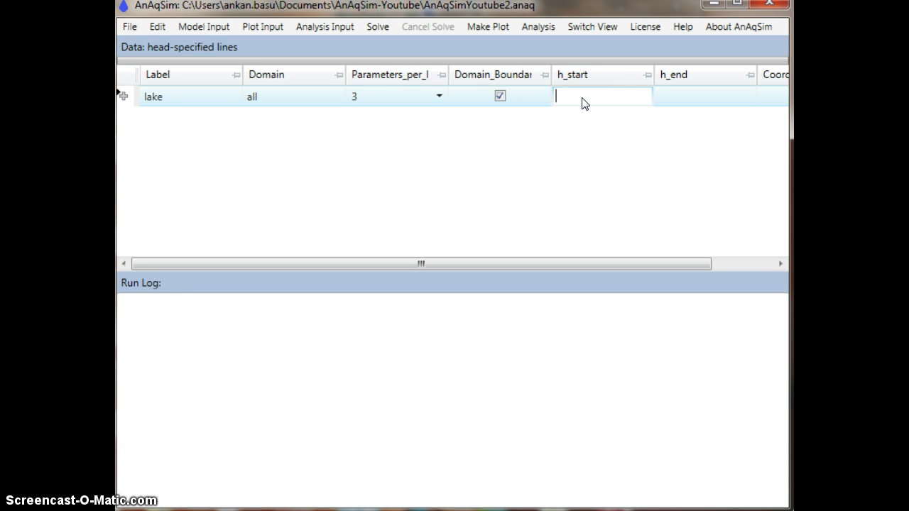
text(104)
key(Tab)
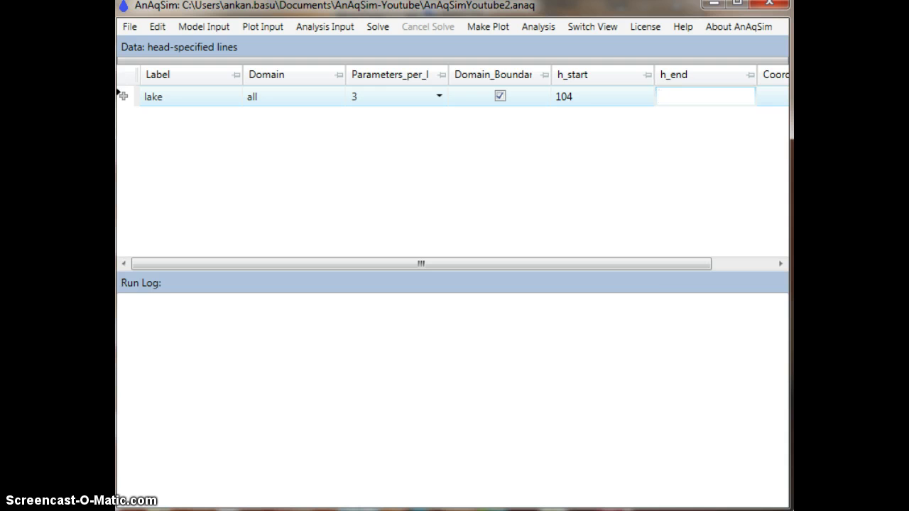
key(Tab)
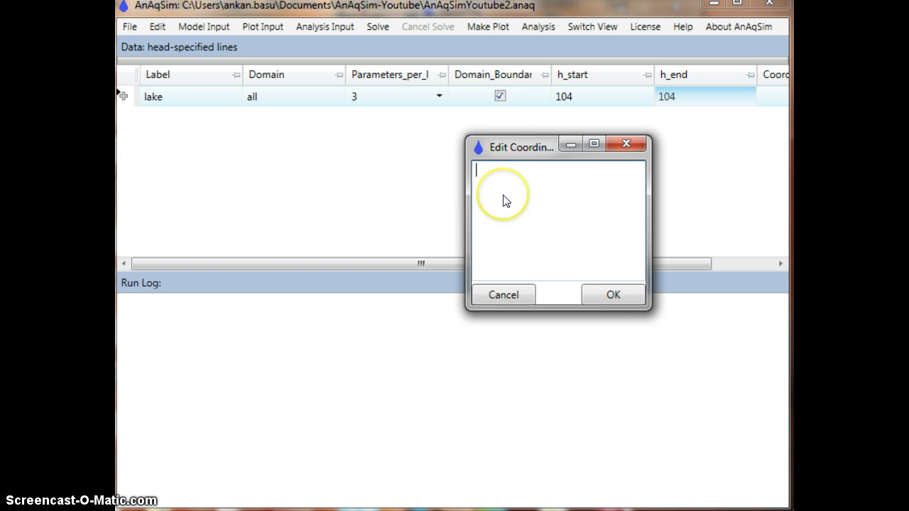
key(ctrl+v)
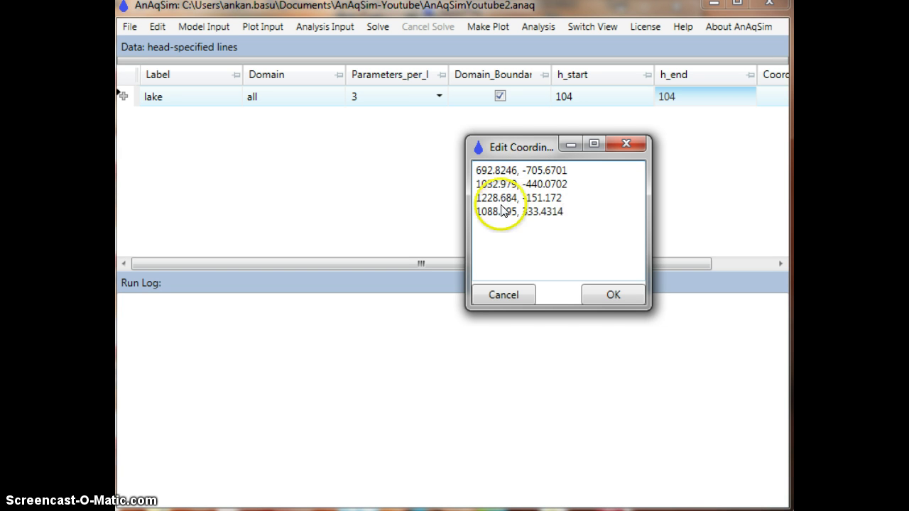
click(611, 295)
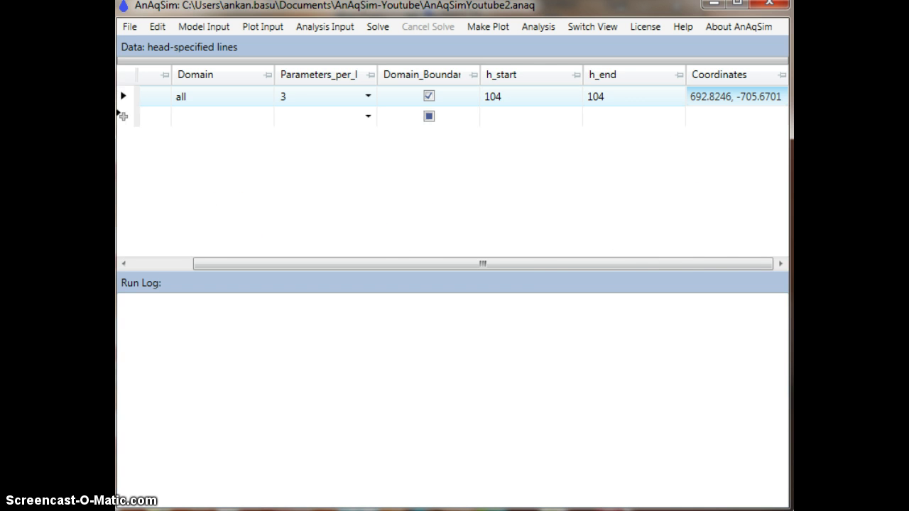
In the plot view, digitize a 13-vertex polyline along the aquifer boundary, from the lake's north end around the west side to its southwest end.
key(F2)
click(149, 76)
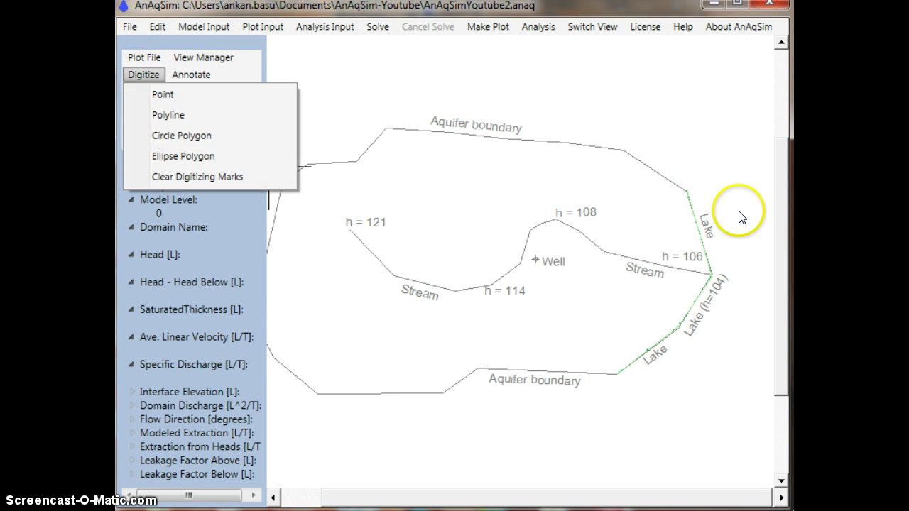
click(183, 116)
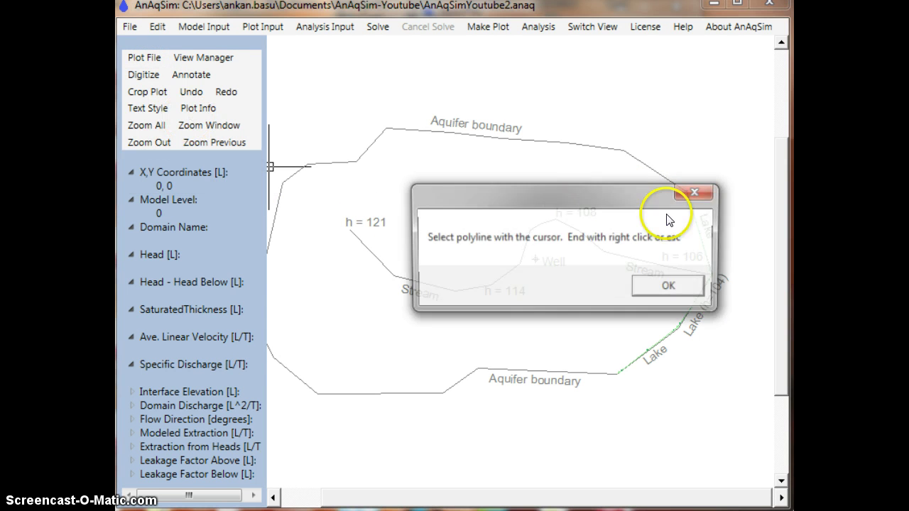
click(657, 286)
scroll(667, 177, up, 3)
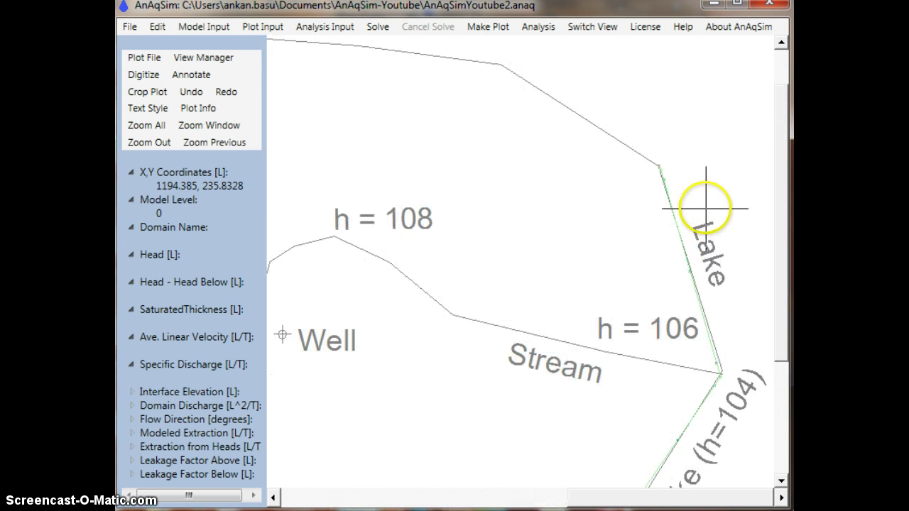
click(659, 165)
scroll(500, 82, down, 1)
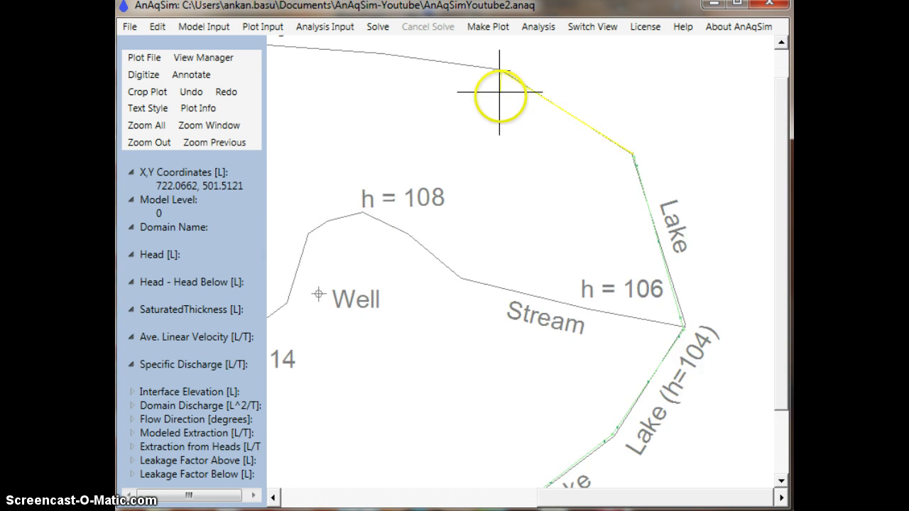
scroll(500, 92, down, 3)
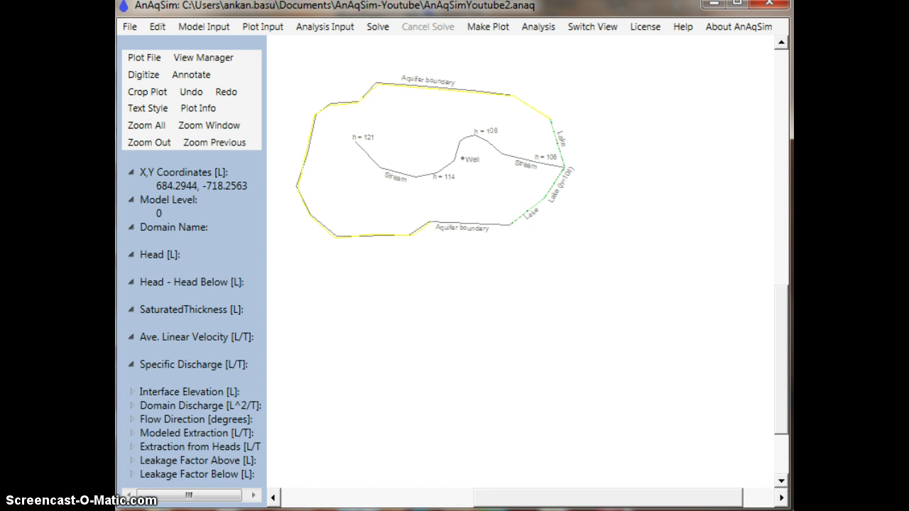
right_click(509, 224)
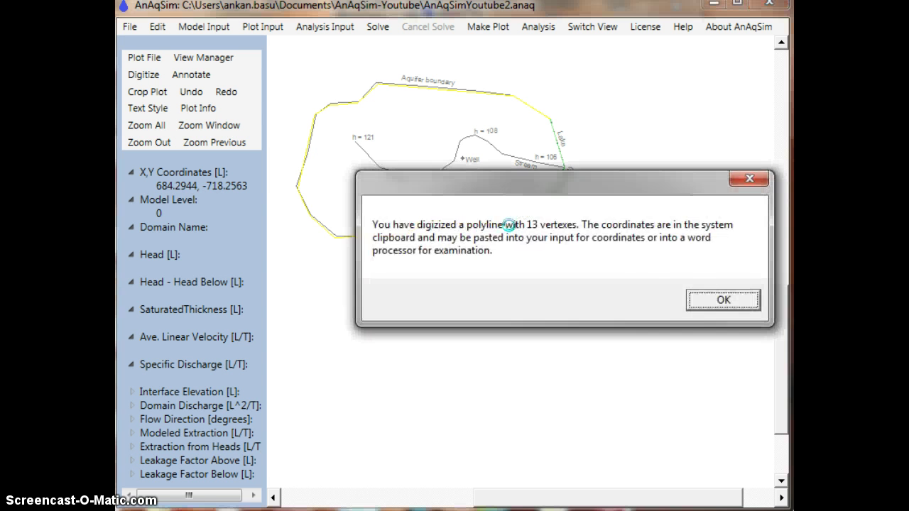
click(718, 300)
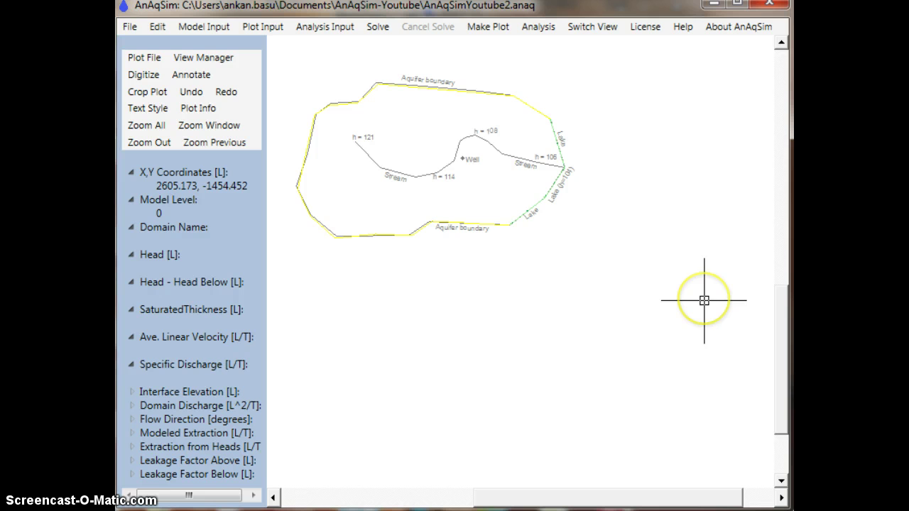
Add a normal flux-specified line boundary labelled impermeable and assign it to the domain all.
click(215, 26)
mouse_move(305, 150)
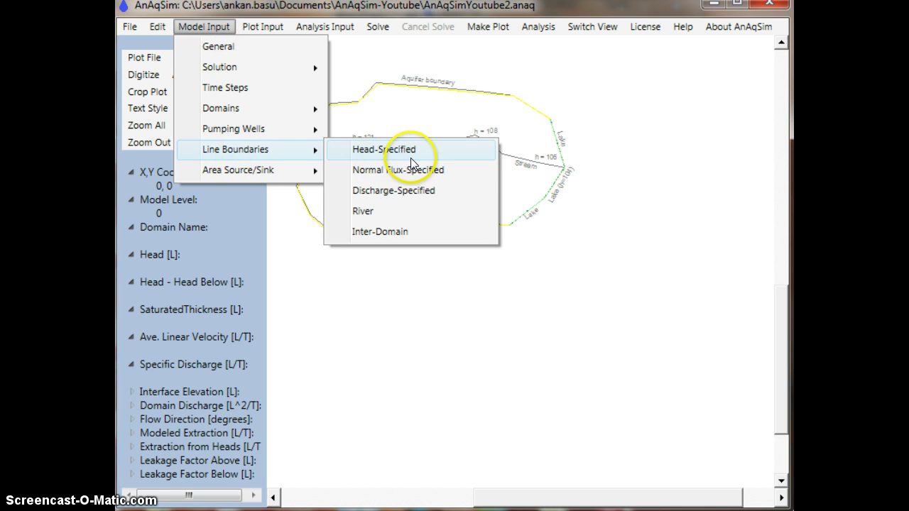
click(451, 177)
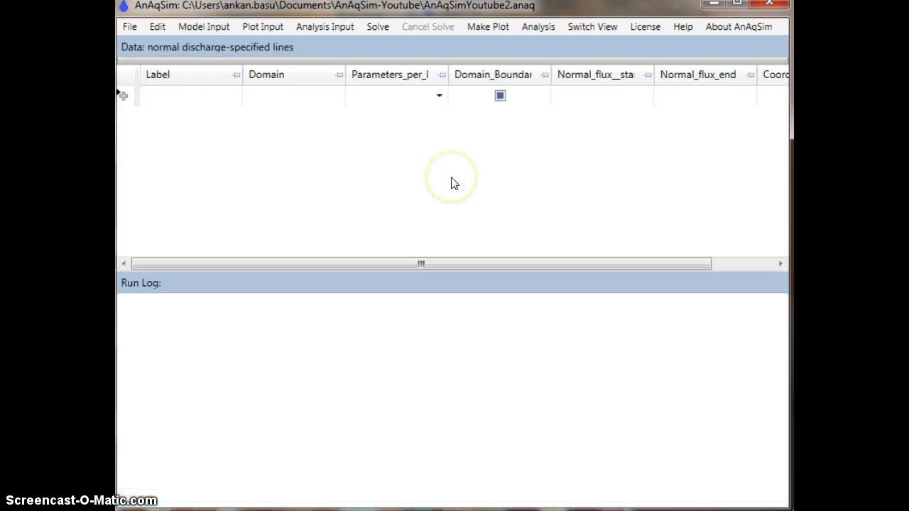
click(181, 100)
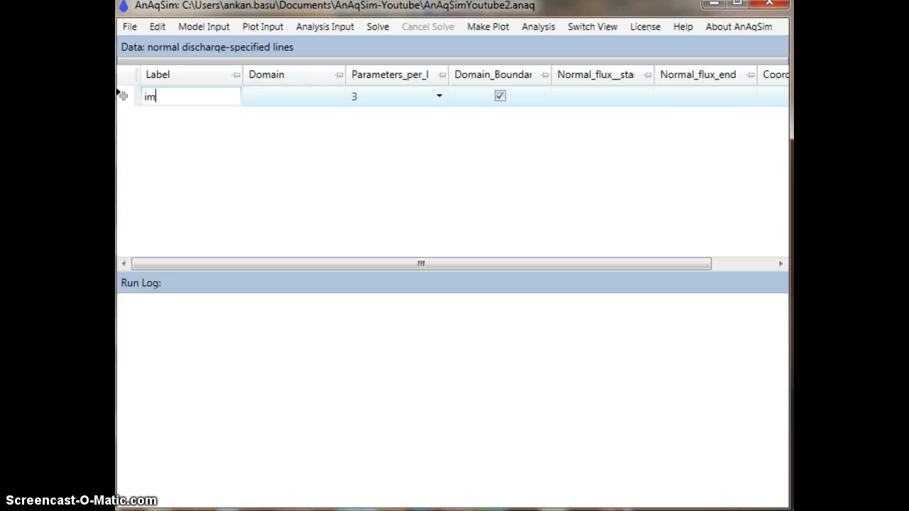
text(impermeable)
key(Tab)
click(530, 164)
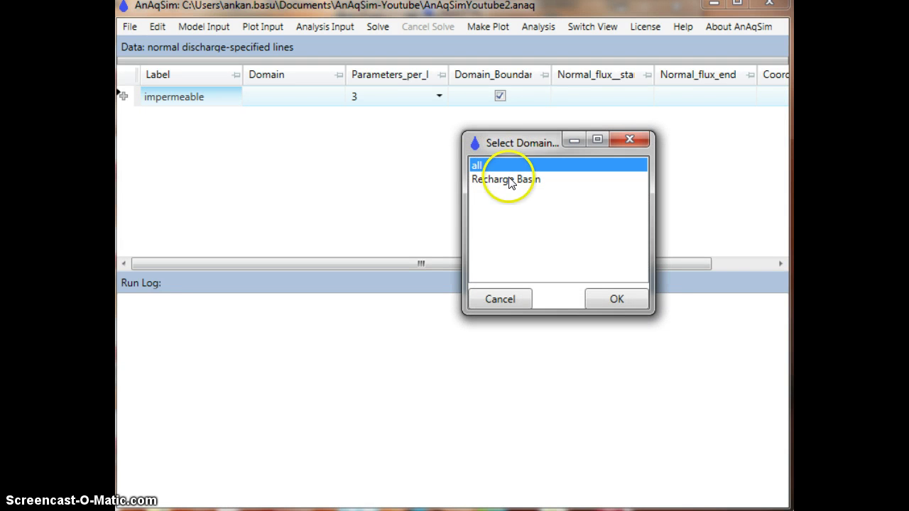
click(612, 296)
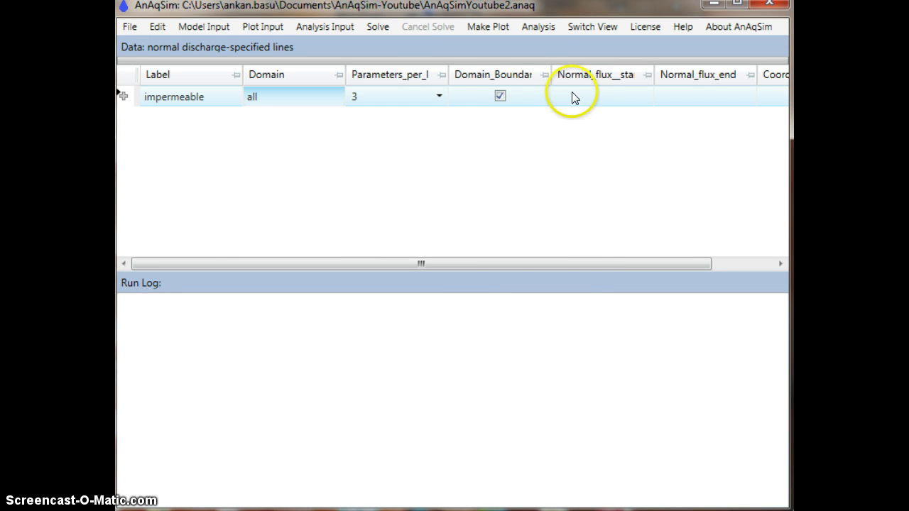
Set the impermeable boundary's starting and ending normal flux to 0 and paste the digitized aquifer boundary vertices as its coordinates.
click(608, 103)
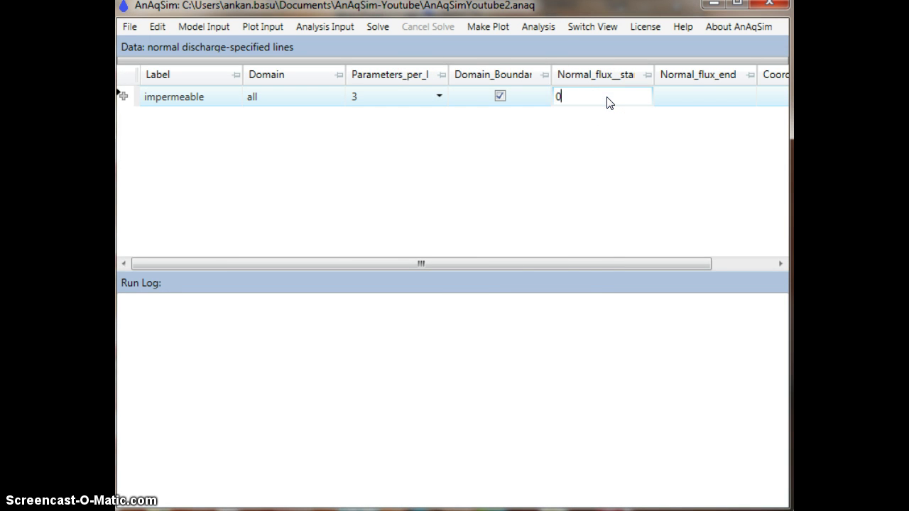
key(Tab)
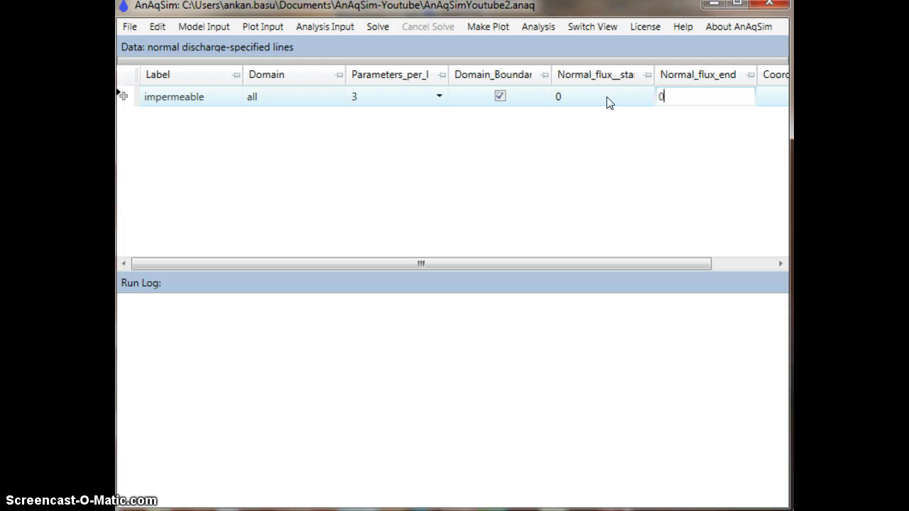
key(Tab)
right_click(475, 190)
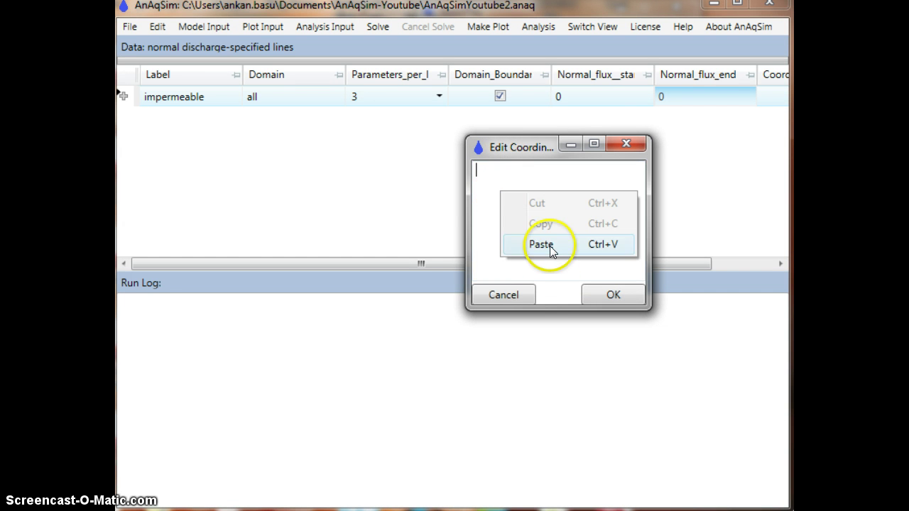
click(536, 243)
Examine the first and last vertices in the impermeable boundary's coordinate list.
scroll(579, 250, up, 2)
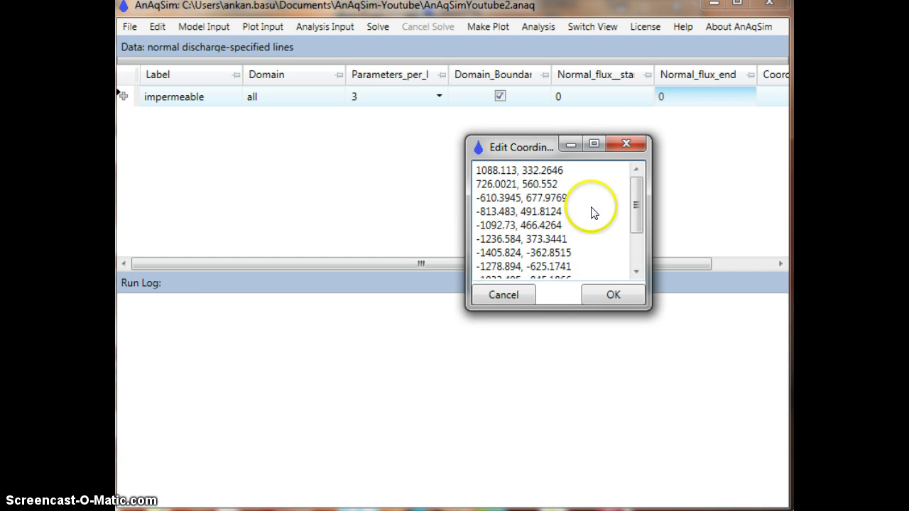
scroll(592, 214, down, 2)
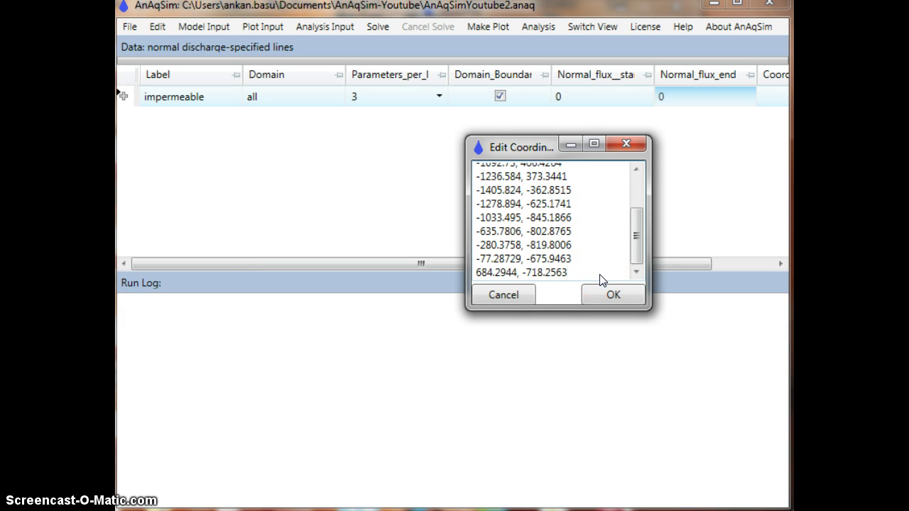
scroll(600, 277, up, 2)
click(561, 182)
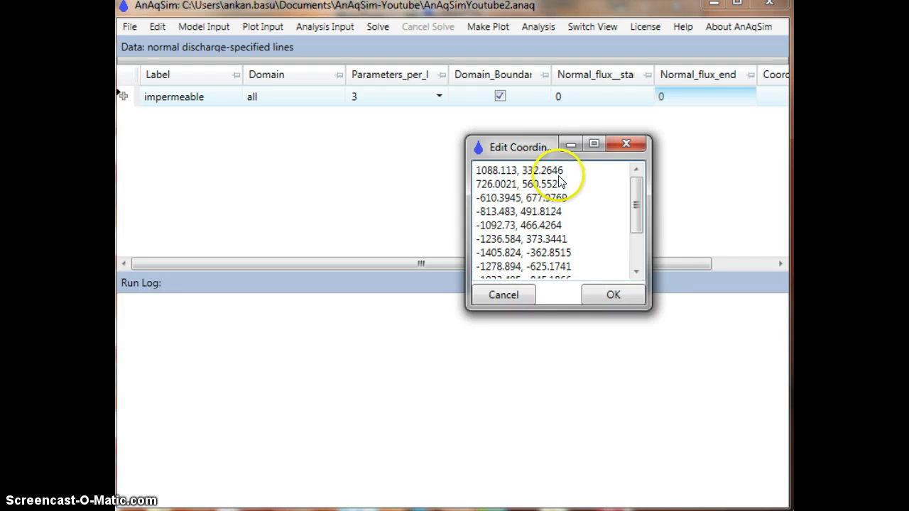
drag(531, 177, 450, 178)
drag(637, 219, 632, 280)
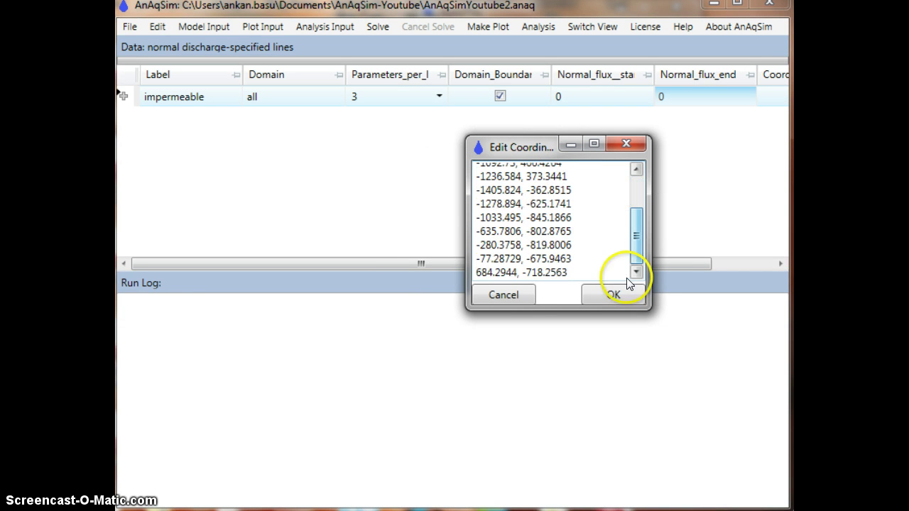
click(570, 273)
drag(575, 279, 413, 283)
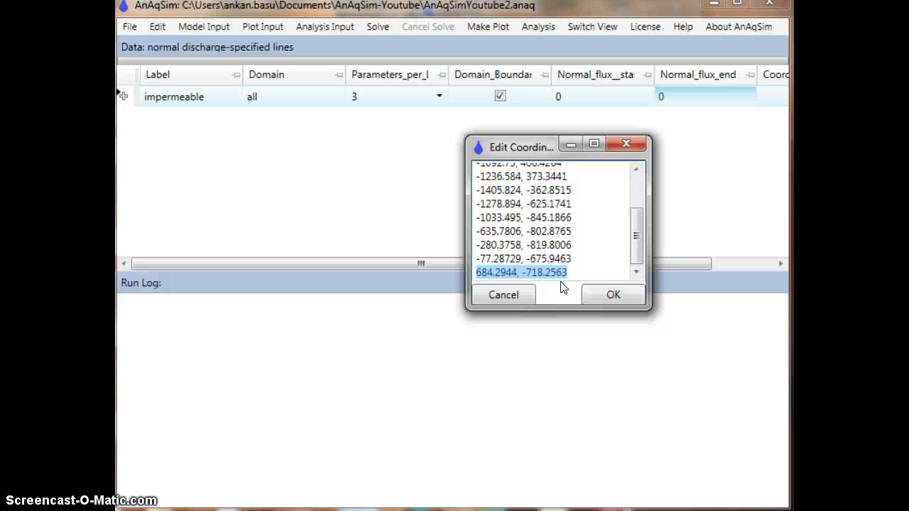
Copy the impermeable boundary's first coordinate pair, 1088.113, 332.2646, and accept the coordinate list.
scroll(574, 213, up, 2)
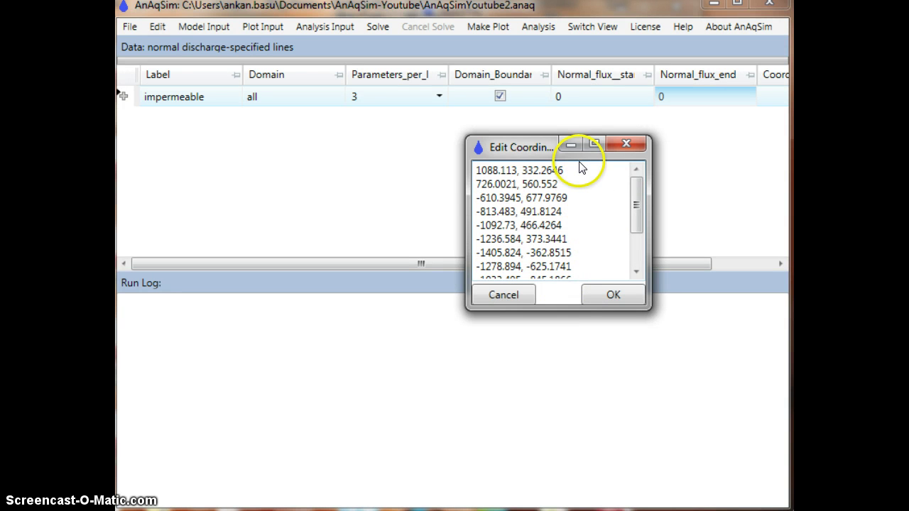
drag(580, 175, 472, 174)
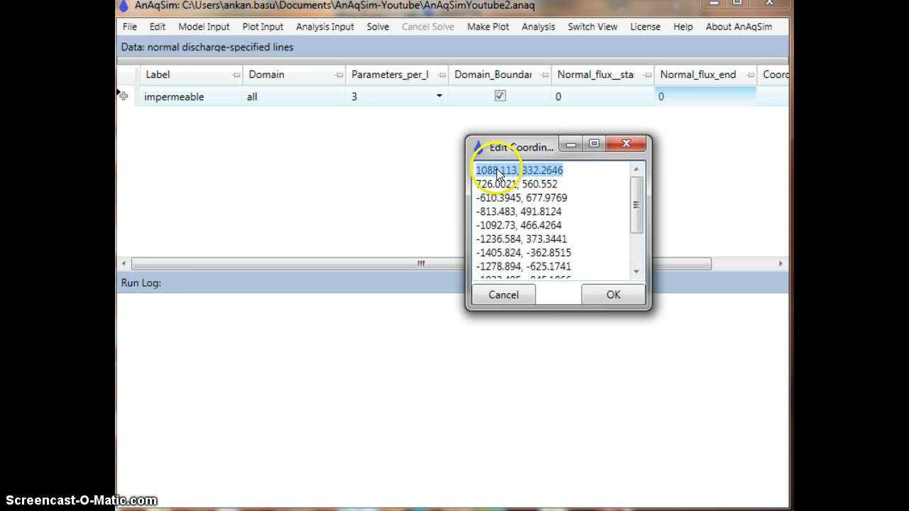
right_click(561, 171)
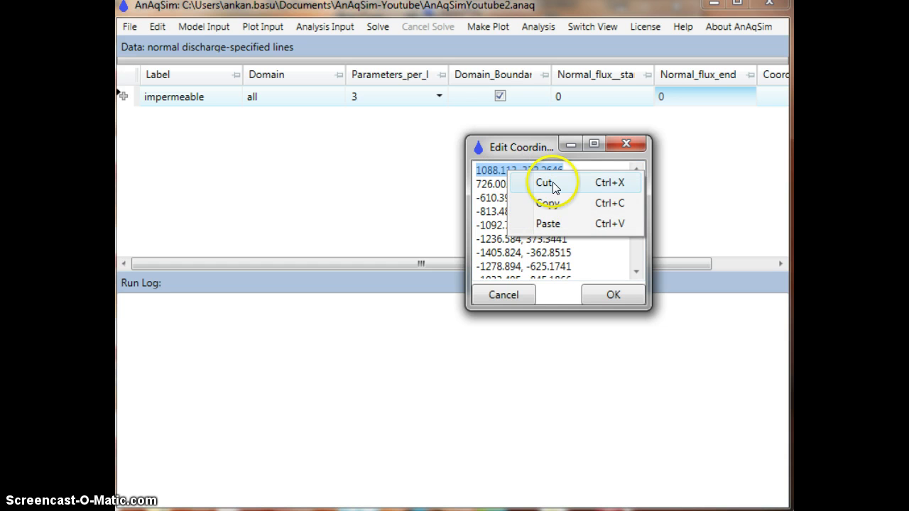
click(604, 203)
click(614, 294)
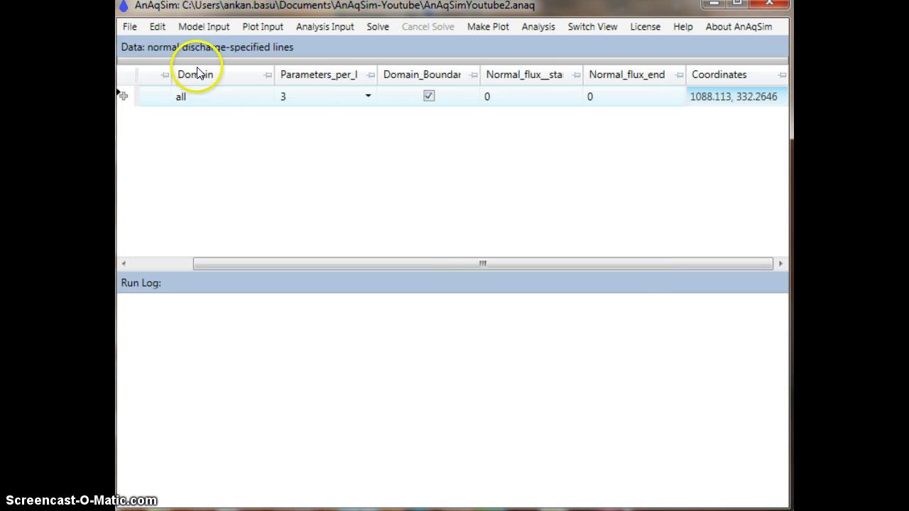
Replace the last vertex in the head-specified lake boundary's coordinate list with 1088.113, 332.2646.
click(212, 27)
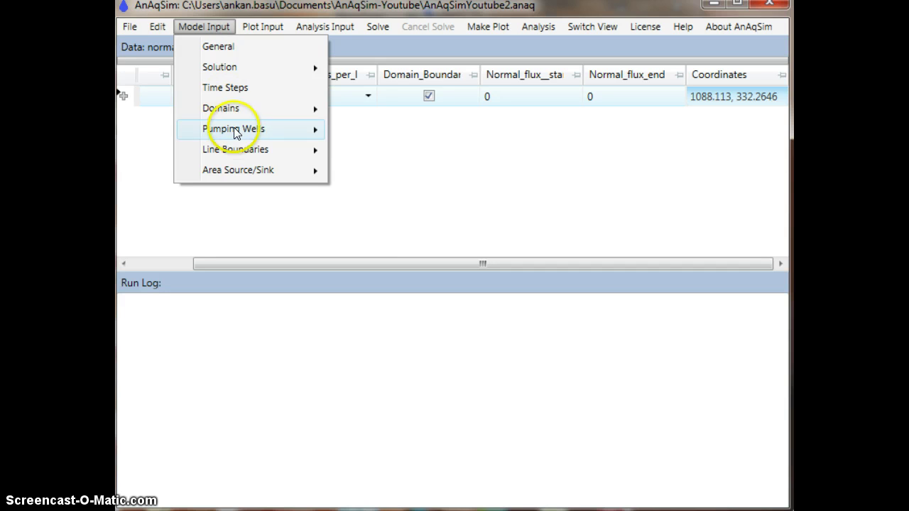
mouse_move(244, 156)
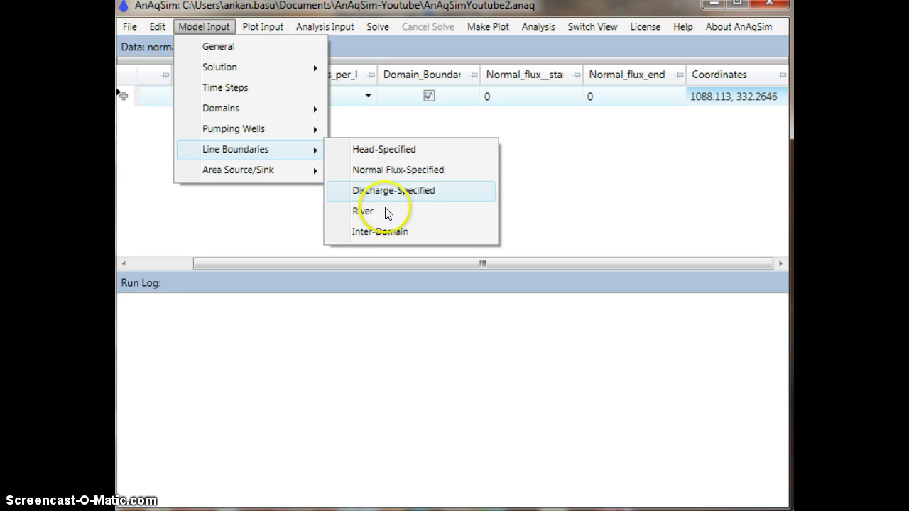
click(403, 152)
click(776, 101)
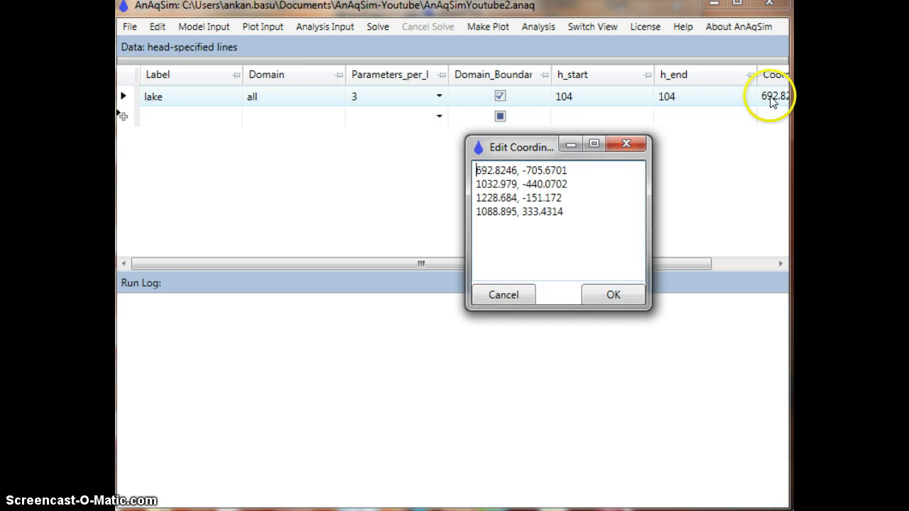
drag(566, 219, 436, 218)
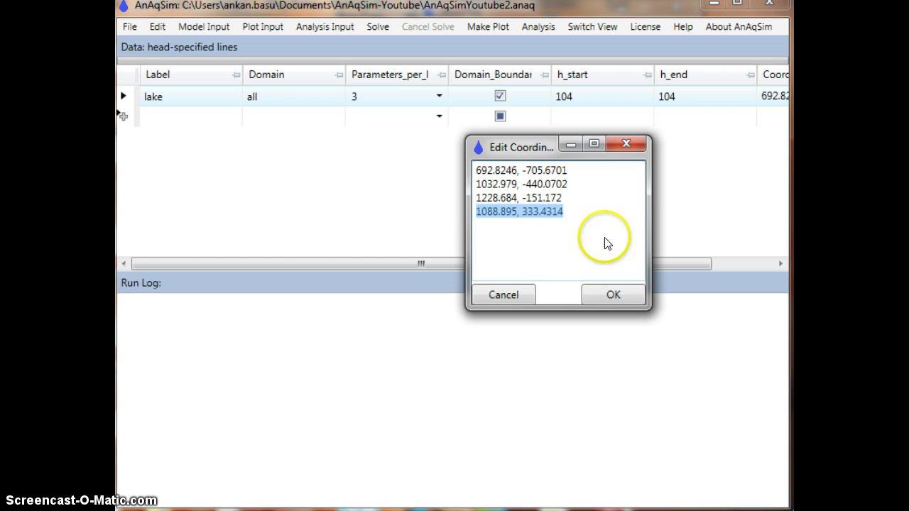
click(578, 214)
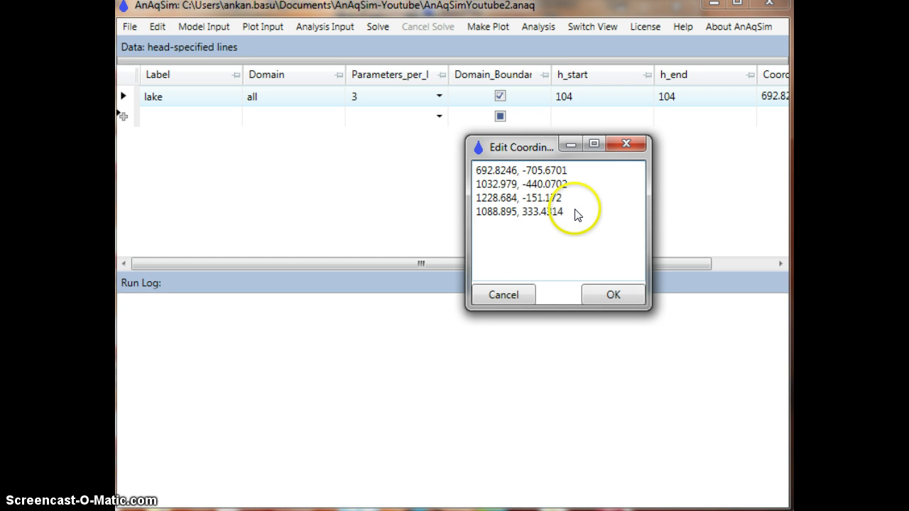
drag(573, 211, 472, 212)
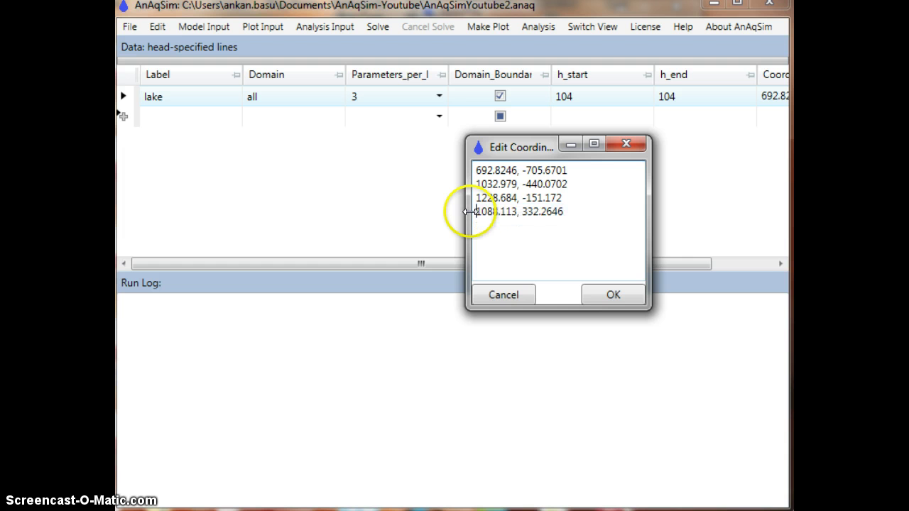
Copy the lake boundary's first vertex, 692.8246, -705.6701, over the last vertex of the impermeable normal flux-specified boundary and accept both coordinate lists.
drag(574, 170, 465, 169)
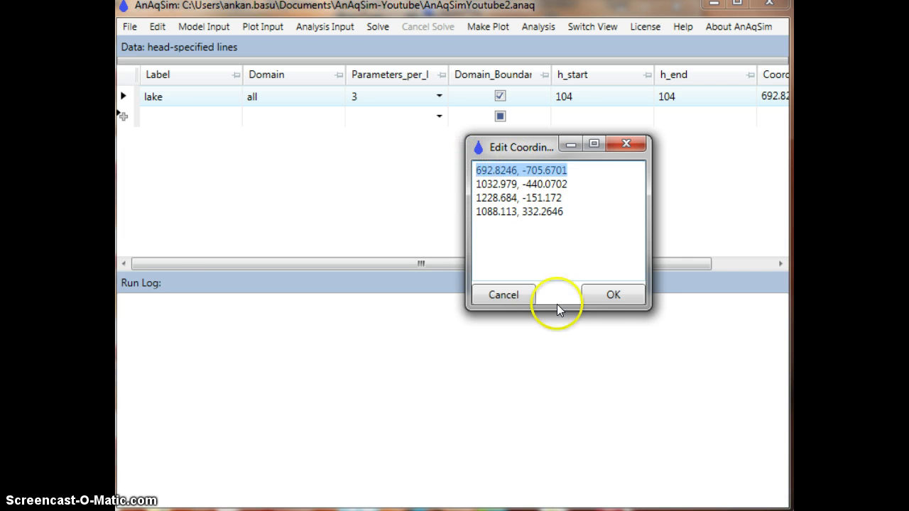
click(612, 294)
click(206, 27)
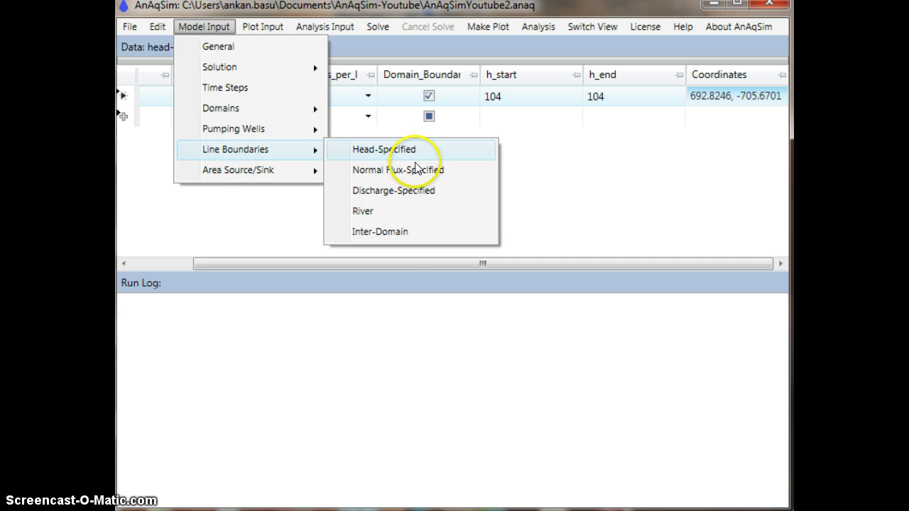
click(416, 168)
click(765, 100)
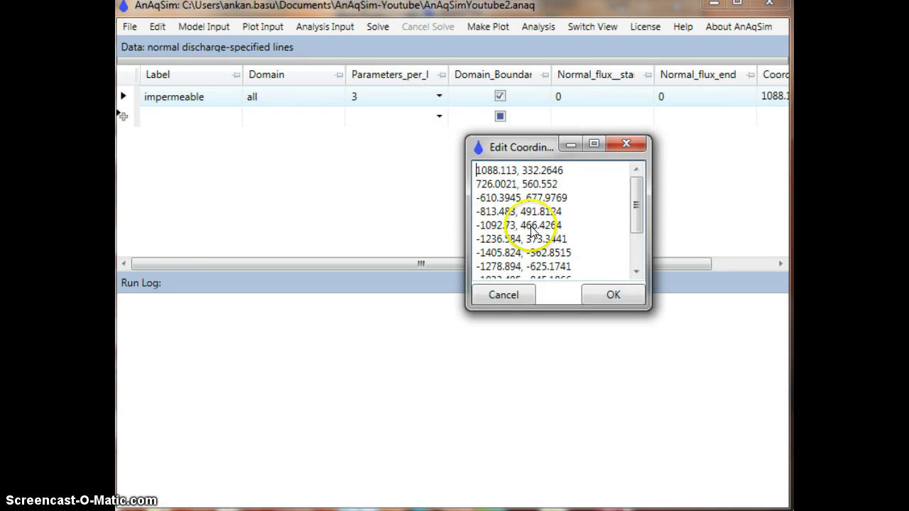
scroll(624, 242, down, 3)
drag(568, 274, 477, 276)
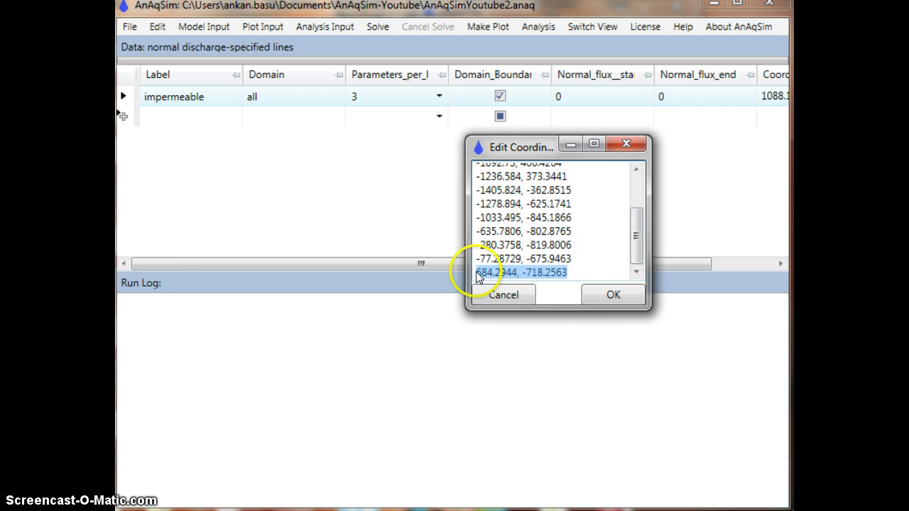
text(692.8246, -705.6702)
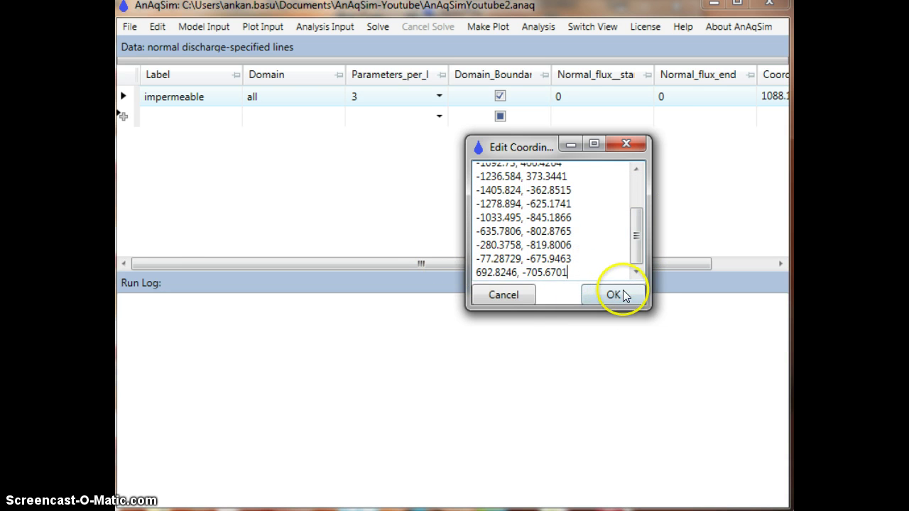
click(617, 294)
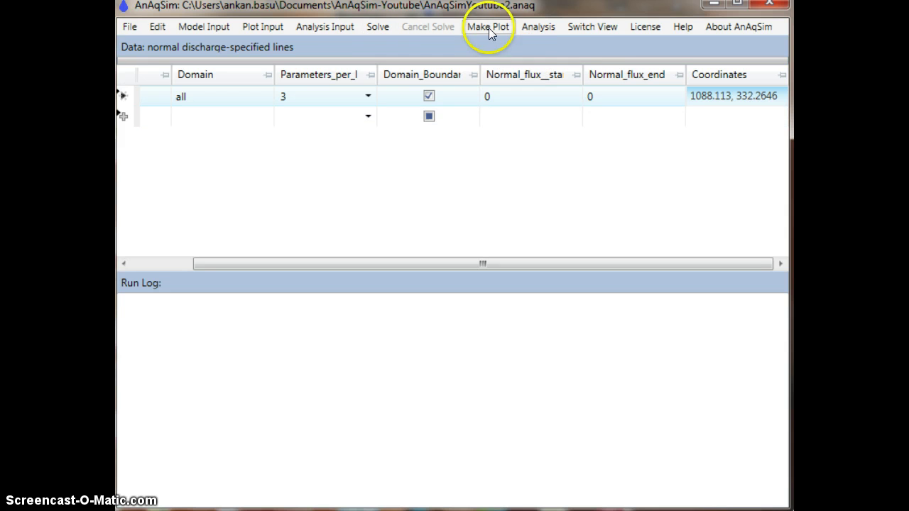
Save the model file and plot the model input elements for all levels over the basemap.
click(130, 27)
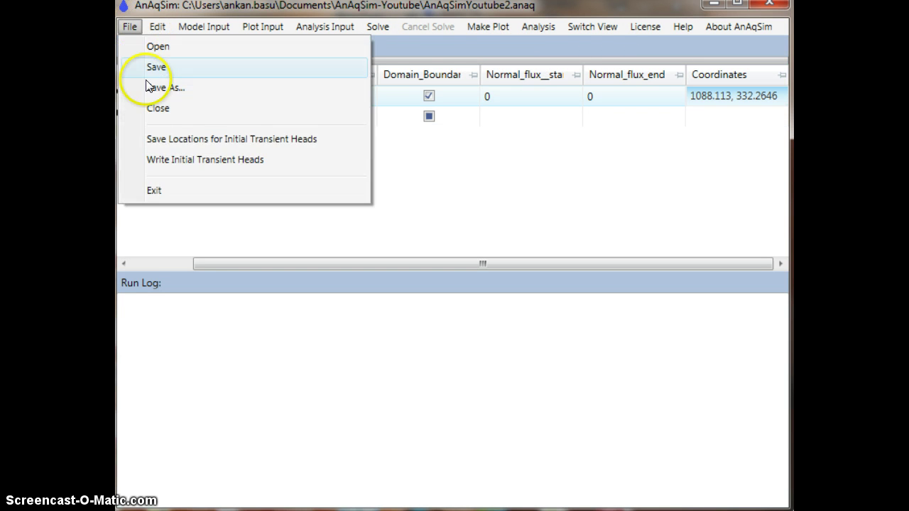
click(148, 68)
click(608, 29)
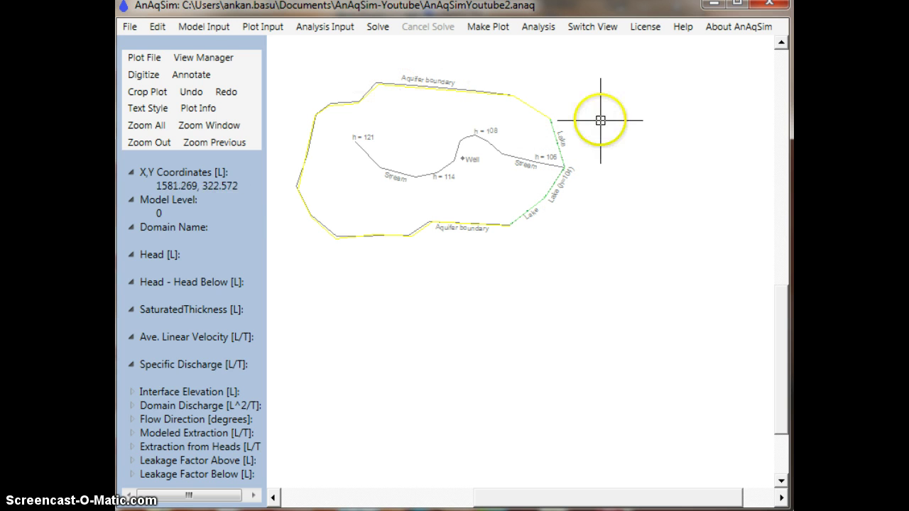
click(481, 27)
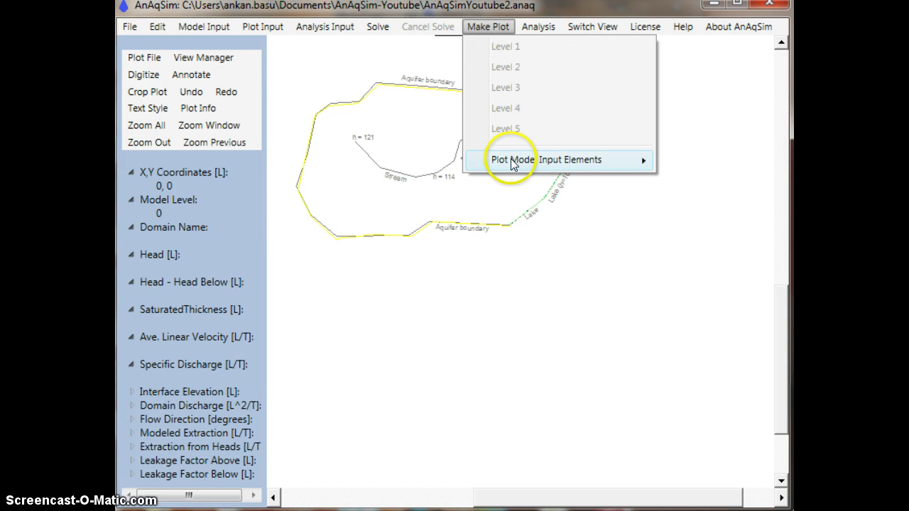
mouse_move(510, 160)
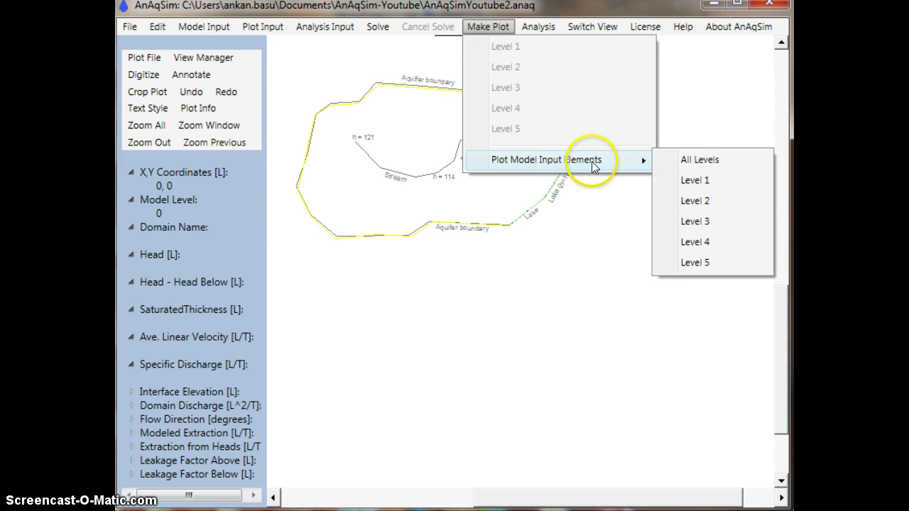
click(718, 159)
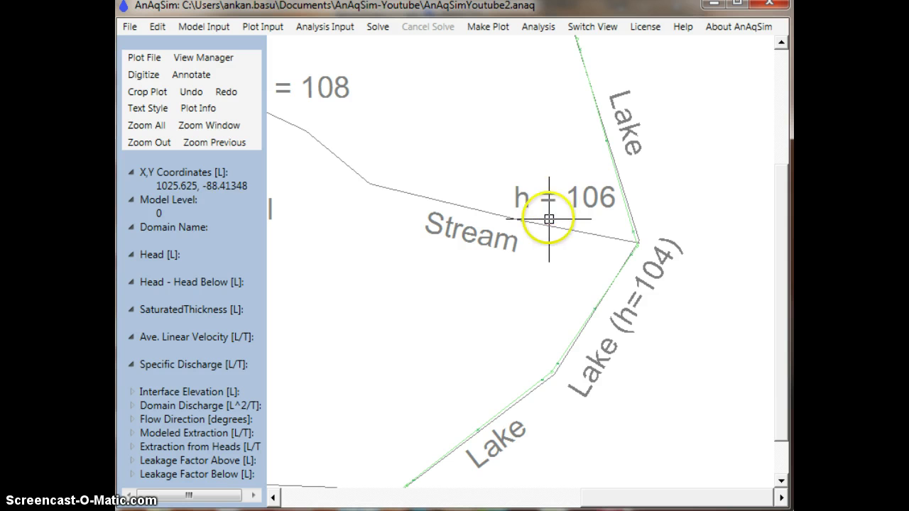
Examine how the plotted lake and impermeable boundary lines follow the basemap and meet at their shared end vertex.
scroll(561, 160, down, 1)
scroll(575, 167, down, 3)
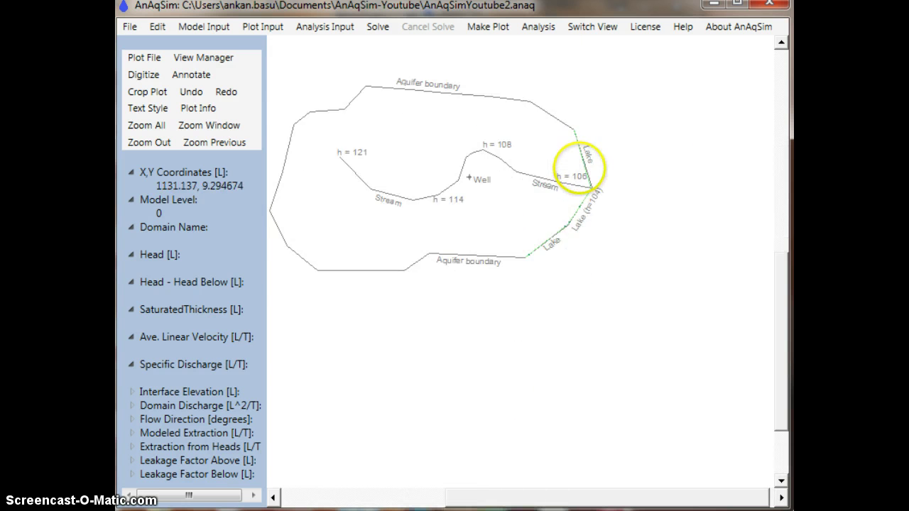
scroll(483, 100, up, 4)
scroll(677, 130, down, 5)
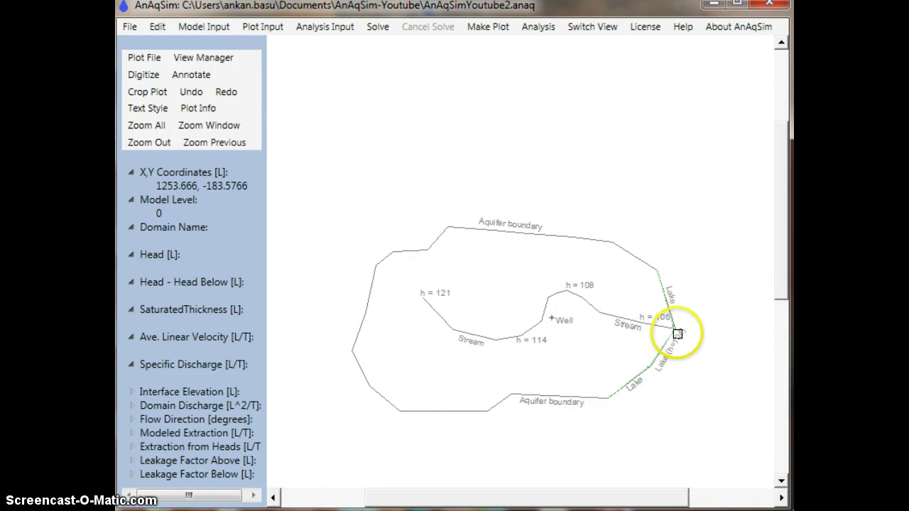
scroll(679, 328, up, 2)
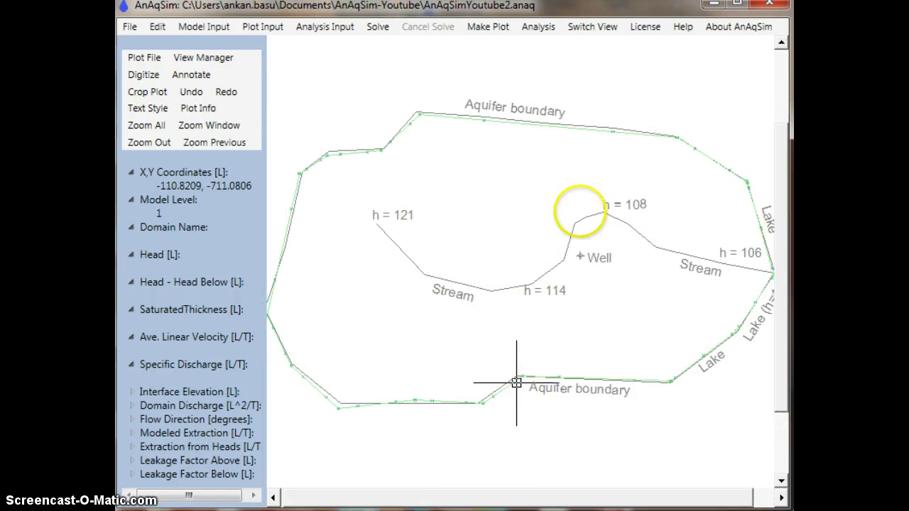
scroll(753, 189, up, 4)
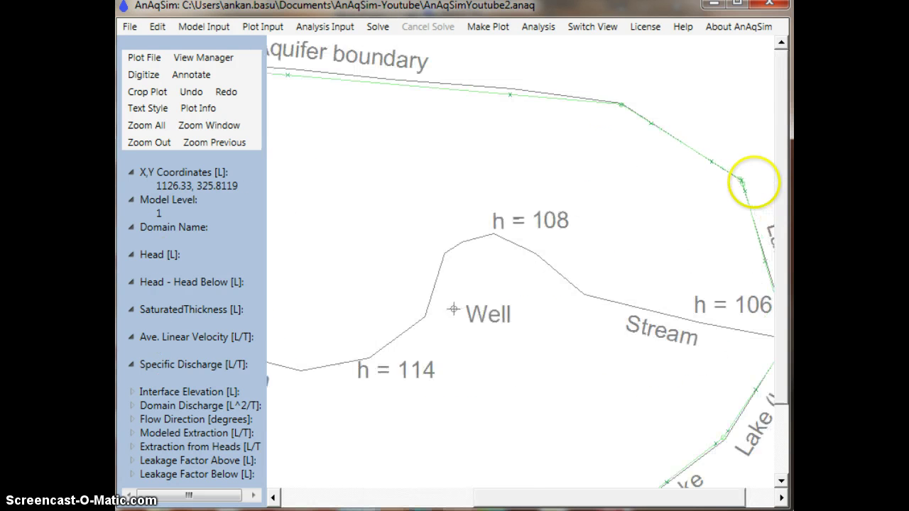
scroll(759, 155, up, 4)
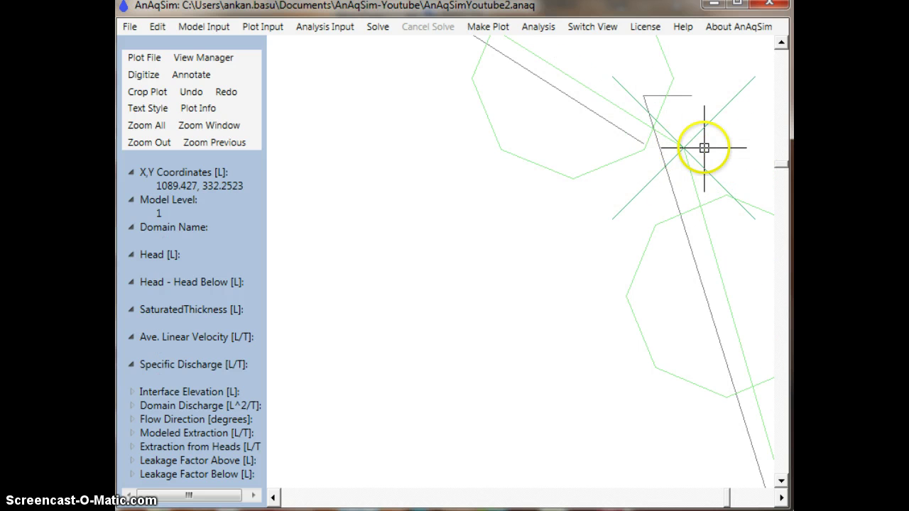
scroll(703, 148, down, 6)
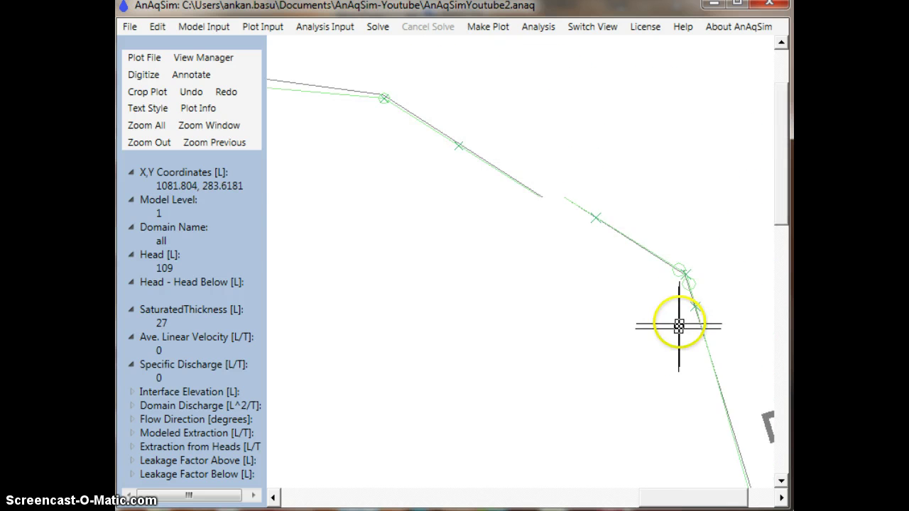
scroll(641, 371, down, 2)
drag(520, 314, 562, 129)
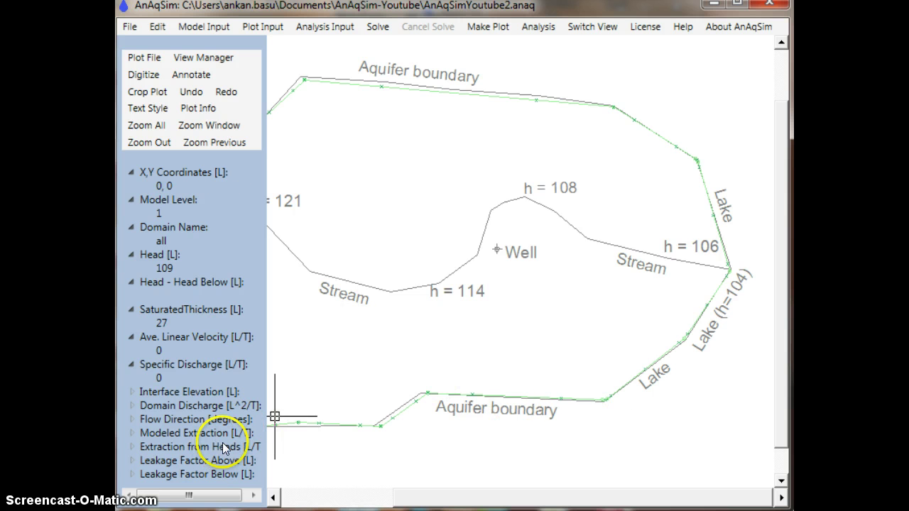
scroll(467, 338, down, 2)
drag(466, 212, 469, 207)
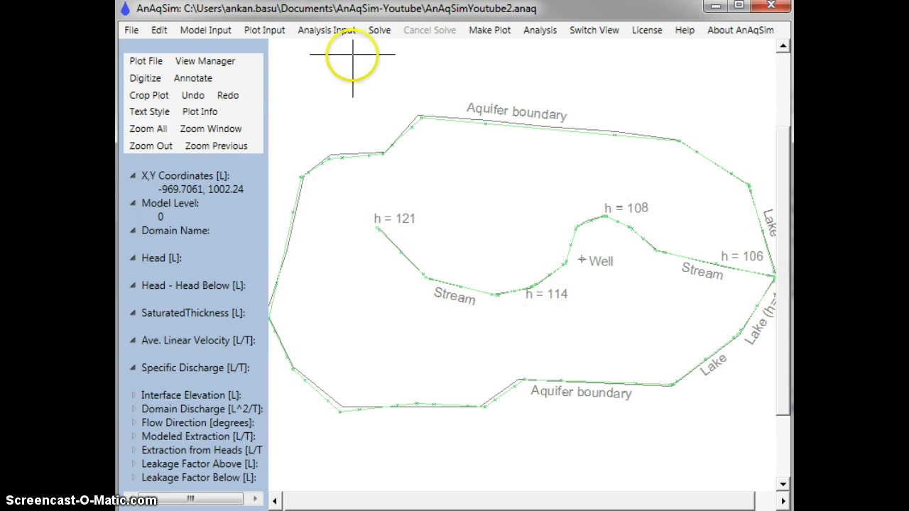
Review the river line boundary data for the upper, middle and lower reaches, and return to the plot.
click(210, 30)
mouse_move(236, 176)
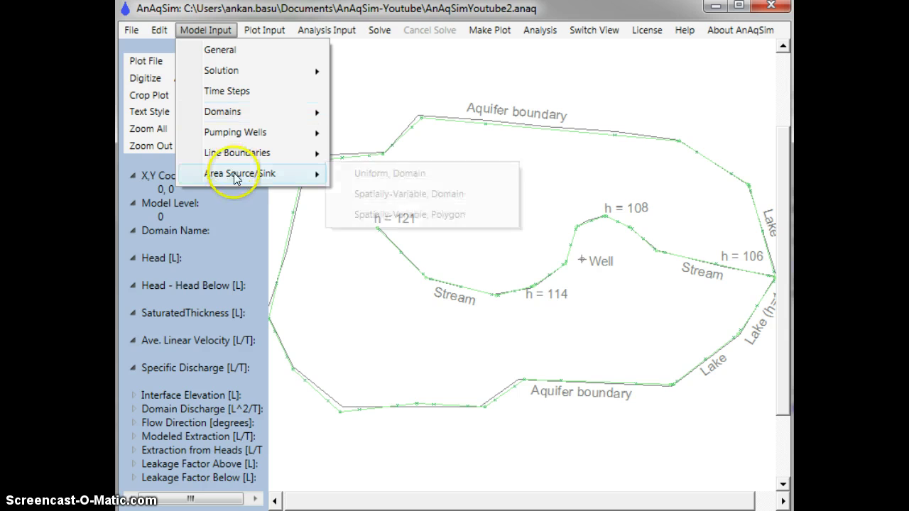
mouse_move(239, 152)
click(370, 212)
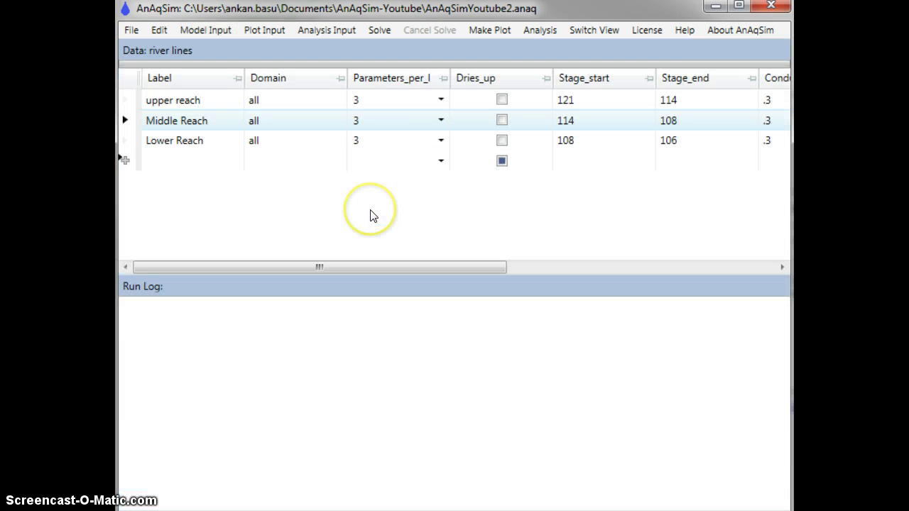
drag(386, 266, 300, 262)
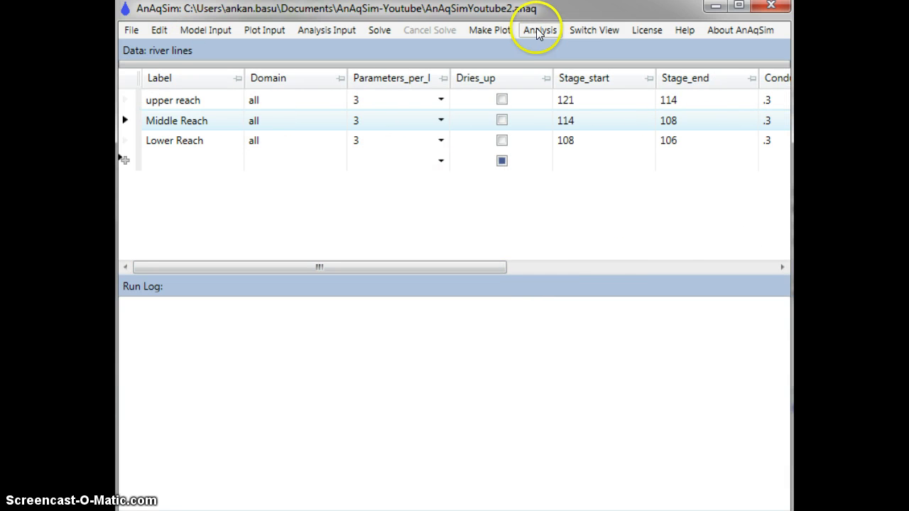
click(596, 33)
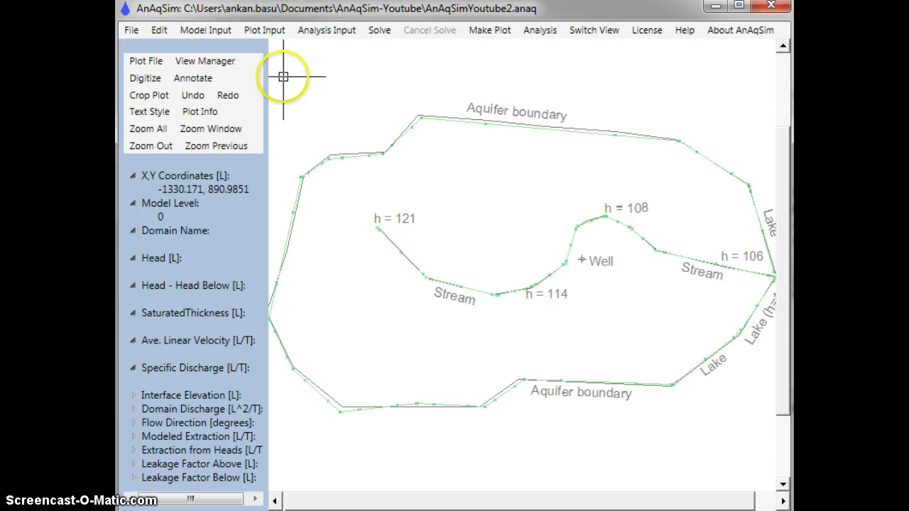
Add an inter-domain line boundary labelled recharge basin and assign the domain all as its left domain.
click(204, 30)
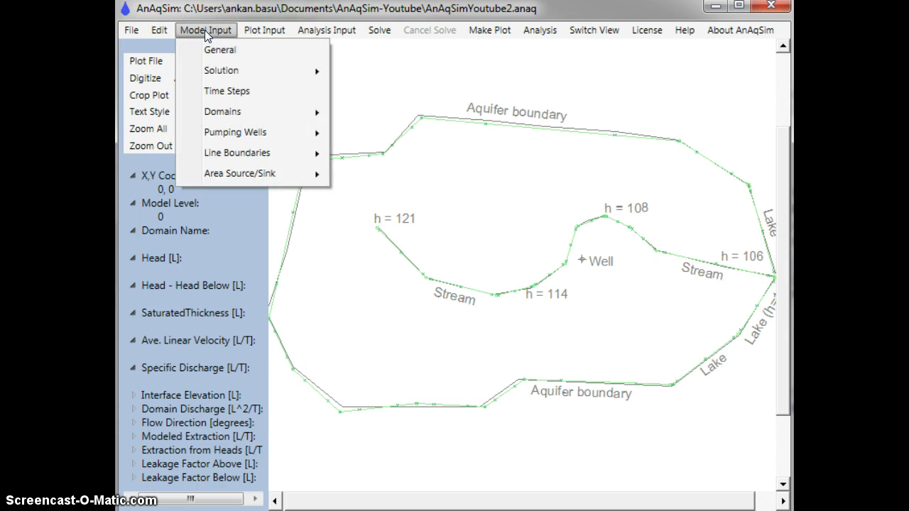
mouse_move(250, 155)
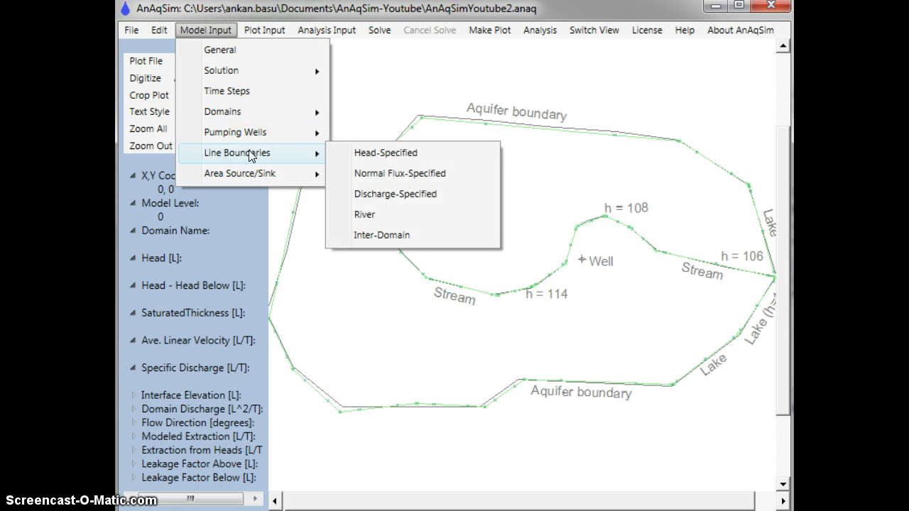
click(381, 237)
click(204, 106)
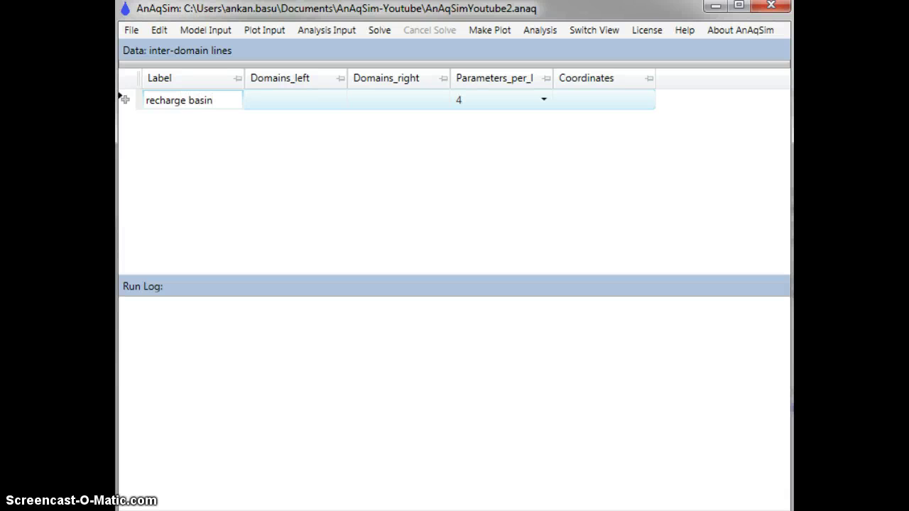
key(Tab)
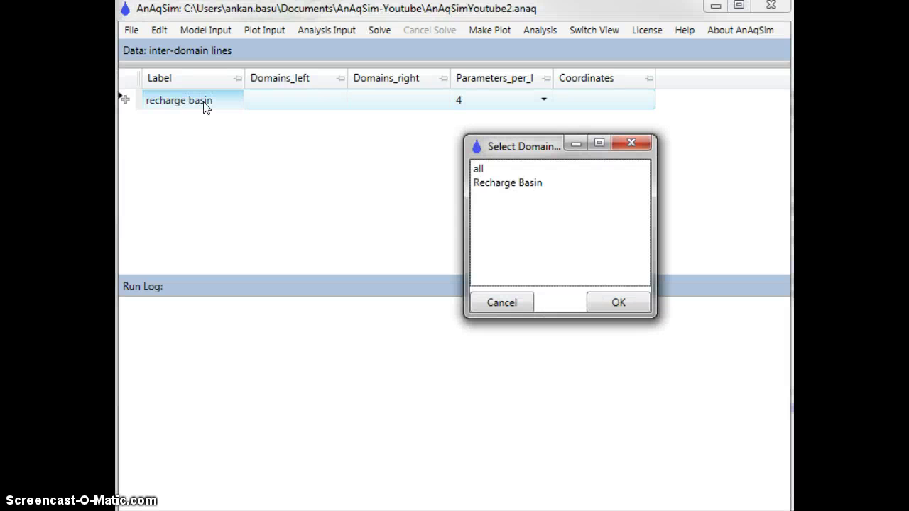
click(483, 169)
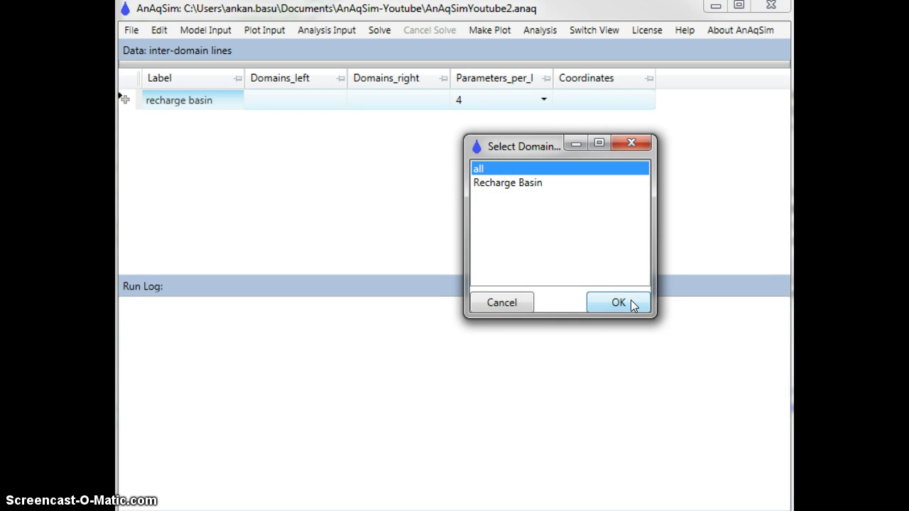
click(630, 303)
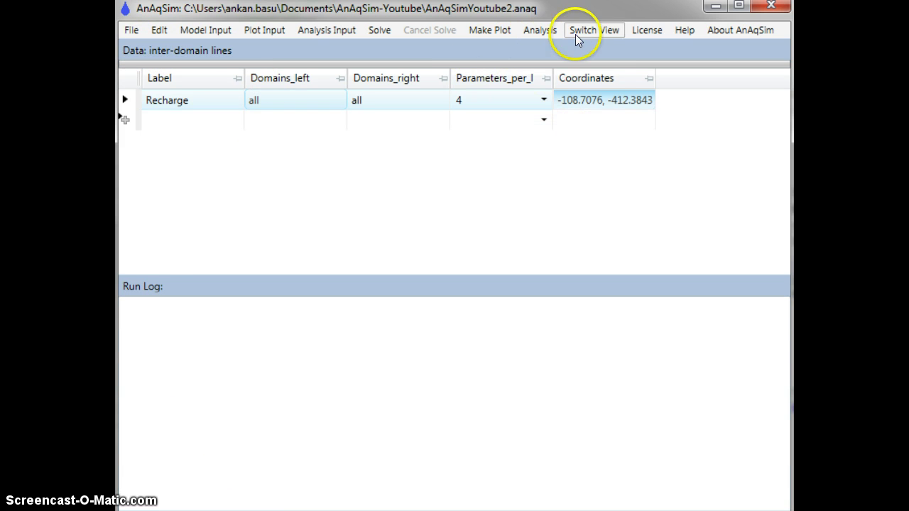
Return to the plot and plot the model input elements, including the recharge basin line boundary, over the basemap.
click(593, 32)
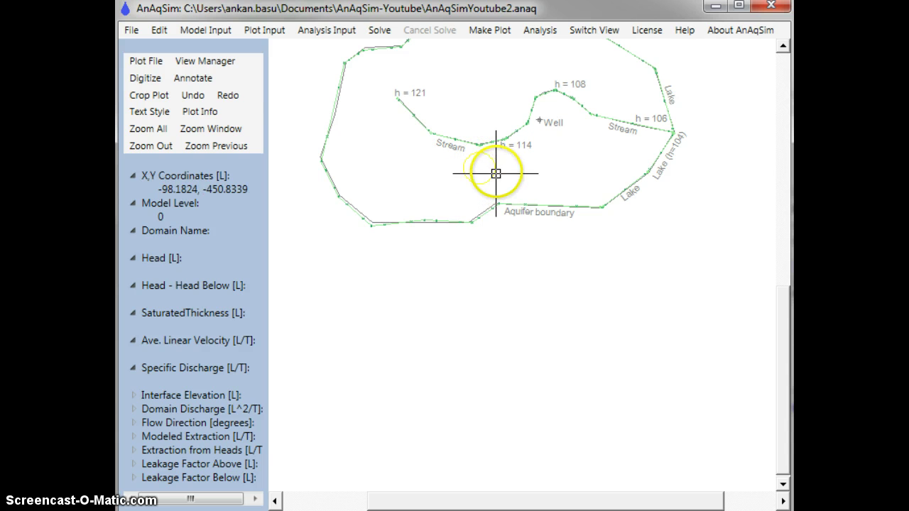
click(488, 30)
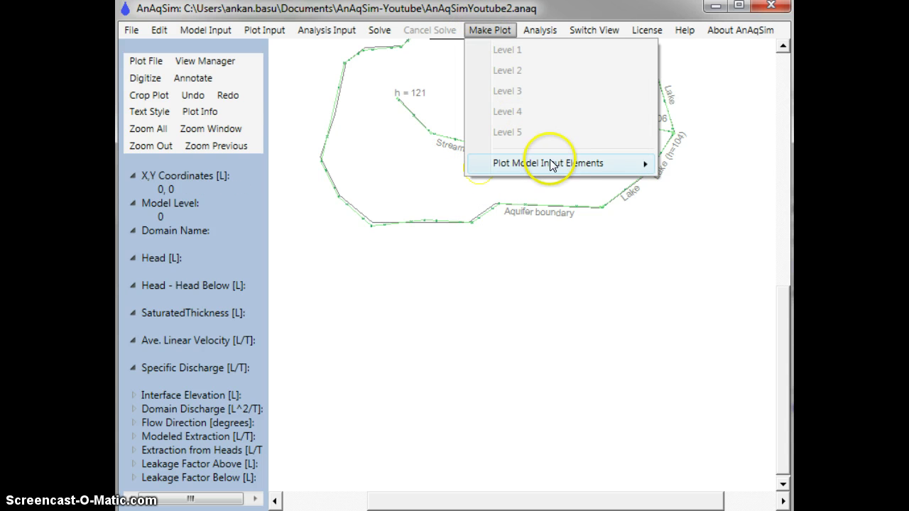
mouse_move(543, 164)
click(689, 165)
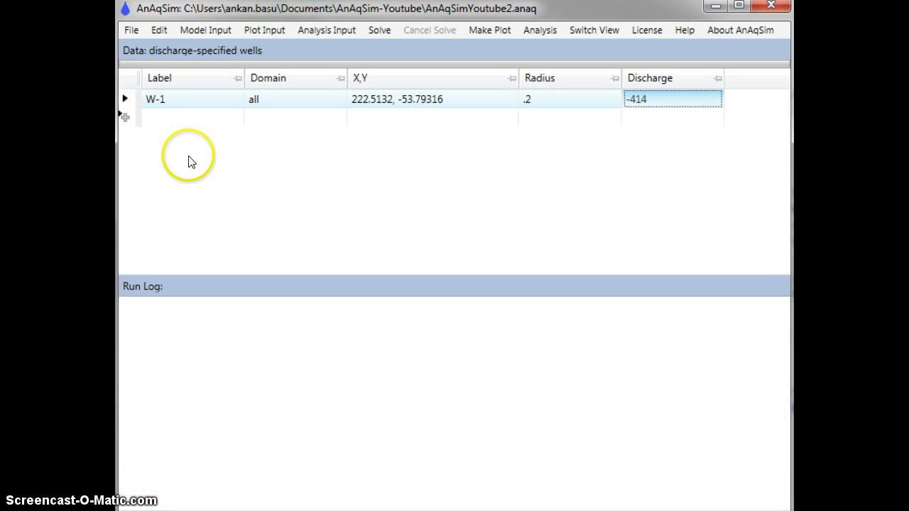
Review the discharge-specified pumping well data for W-1 and display the well in the plot of model elements.
click(207, 31)
click(245, 135)
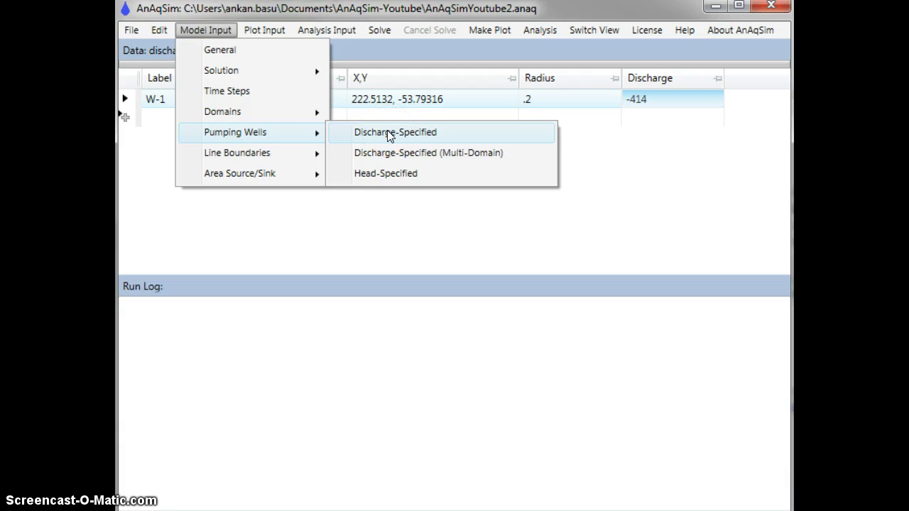
click(664, 155)
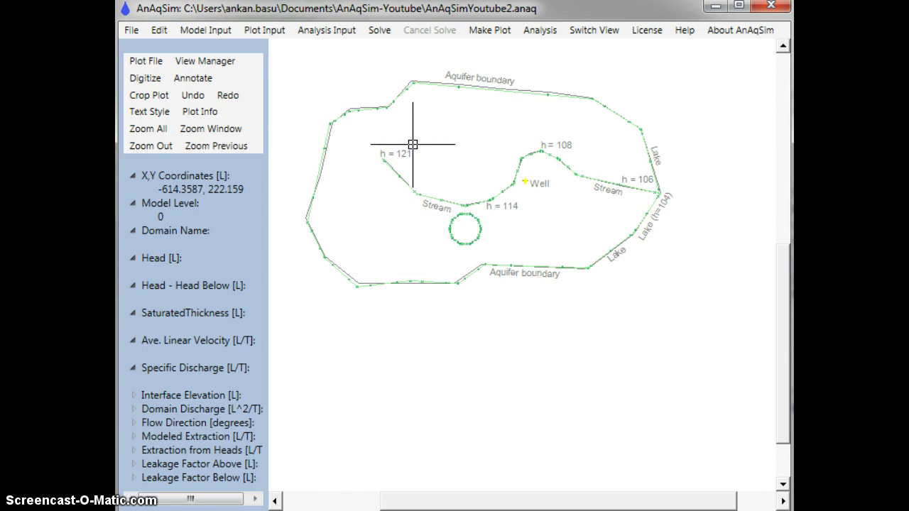
Add a uniform area source/sink for the domain all with a top flux of .0006 and a bottom flux of 0.
click(198, 32)
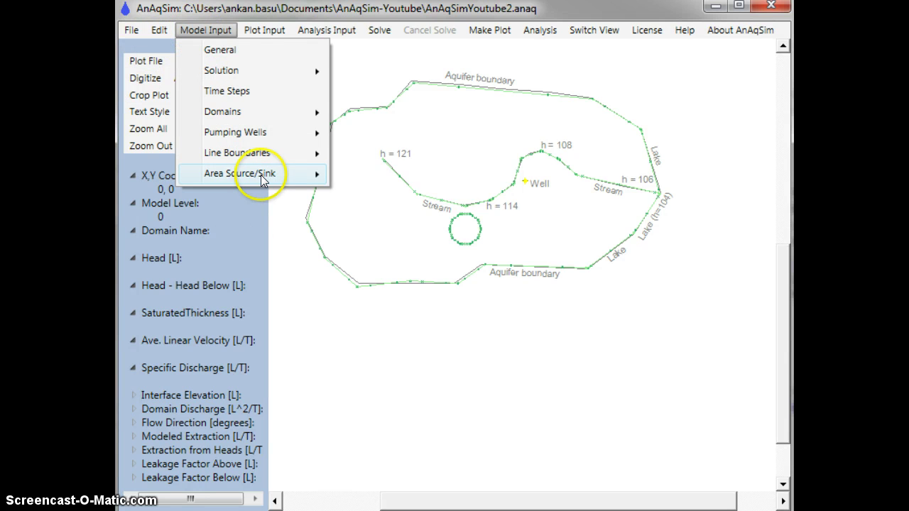
mouse_move(260, 175)
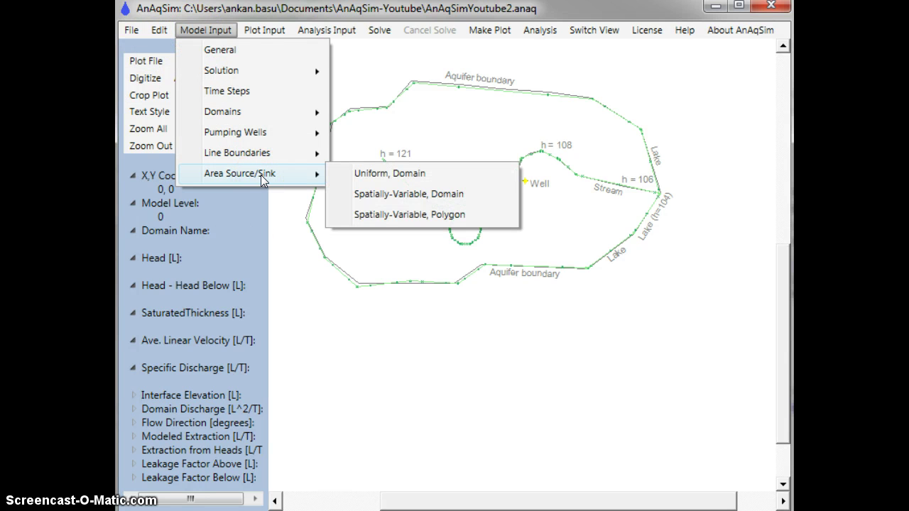
click(389, 173)
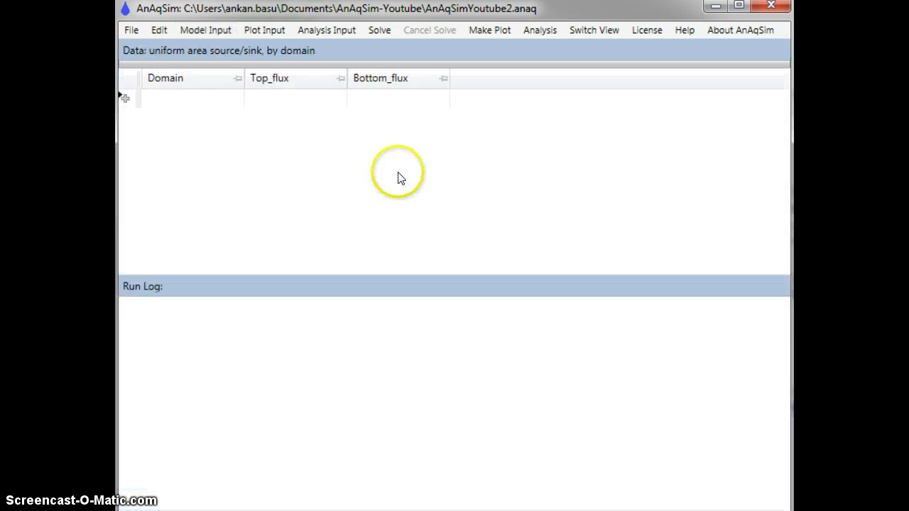
click(209, 100)
click(477, 168)
click(608, 299)
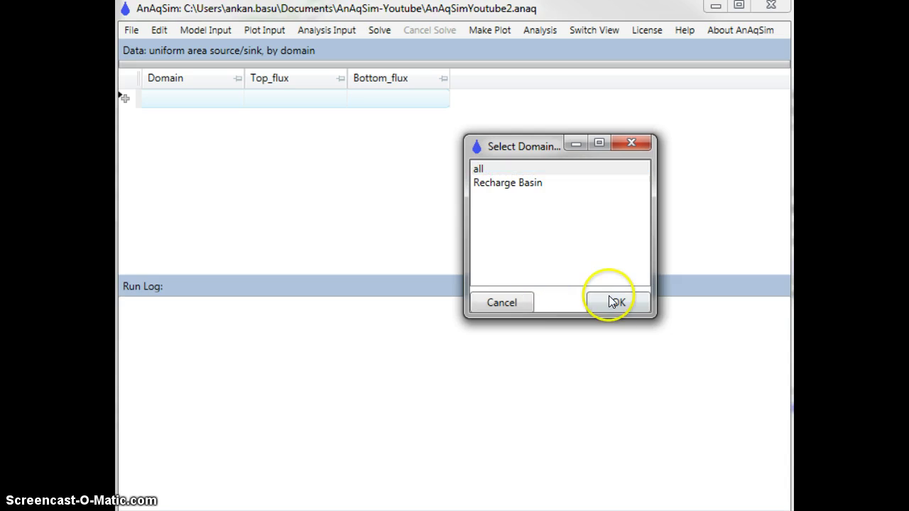
click(309, 106)
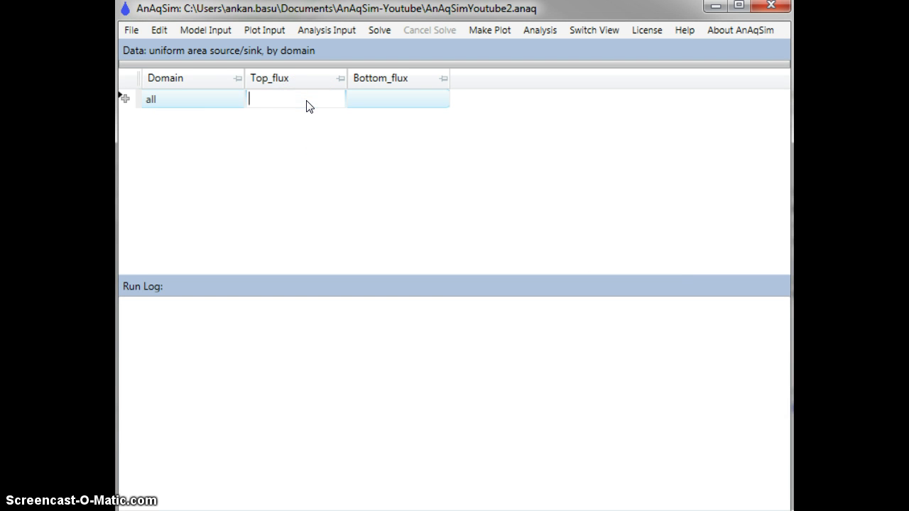
text(.0006)
key(Tab)
key(Return)
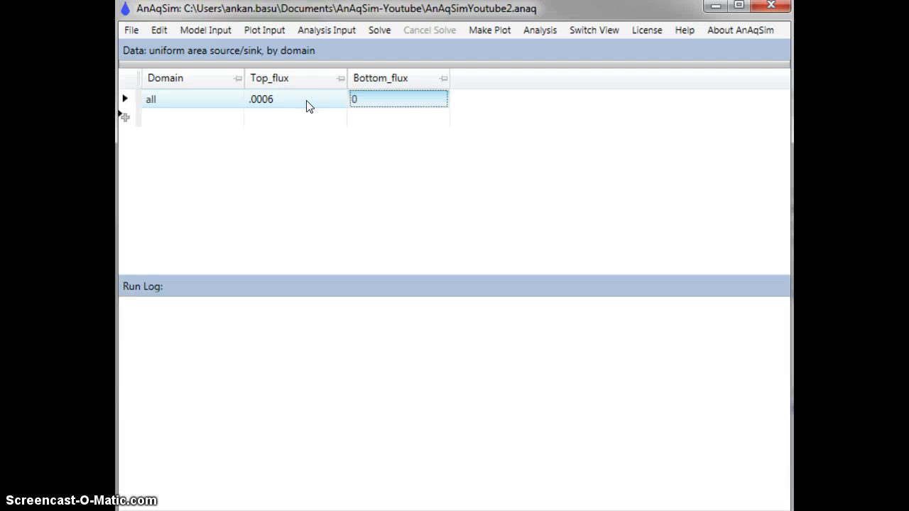
Add a uniform area source/sink for the Recharge Basin domain with a top flux of .008 and a bottom flux of 0.
click(181, 121)
click(529, 186)
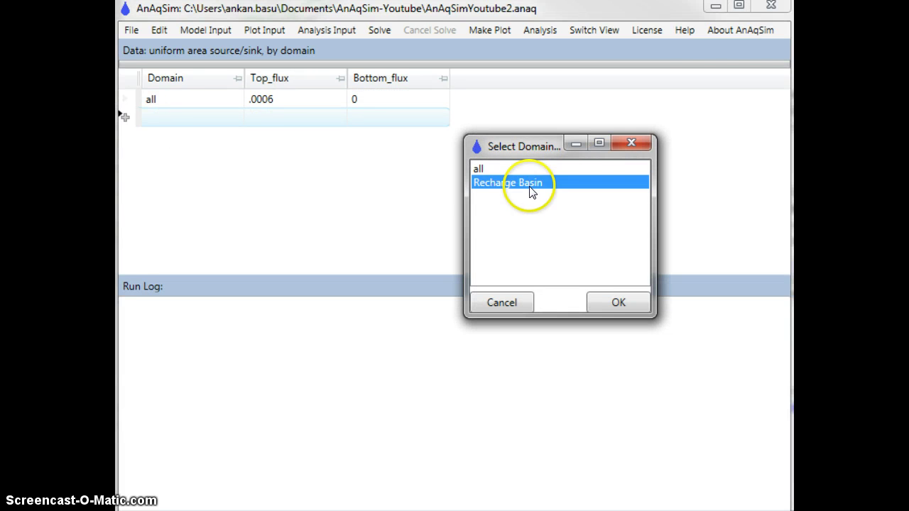
click(611, 301)
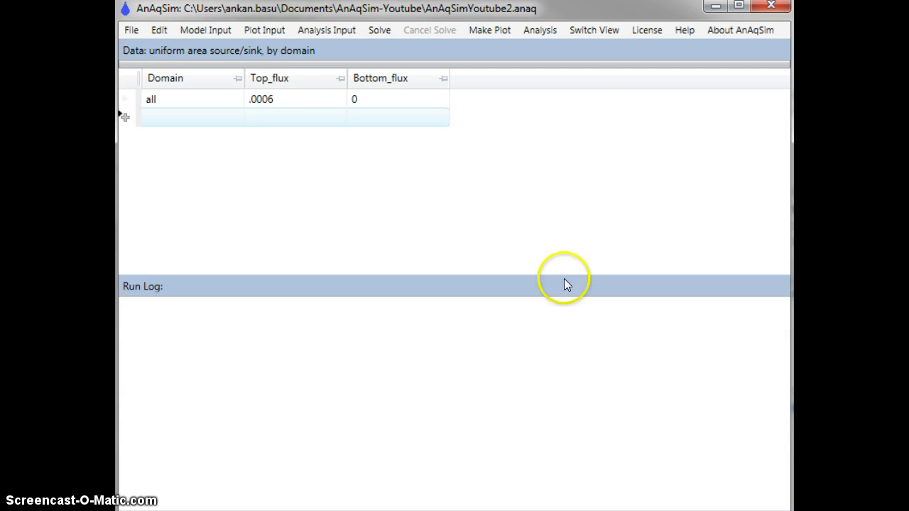
click(294, 117)
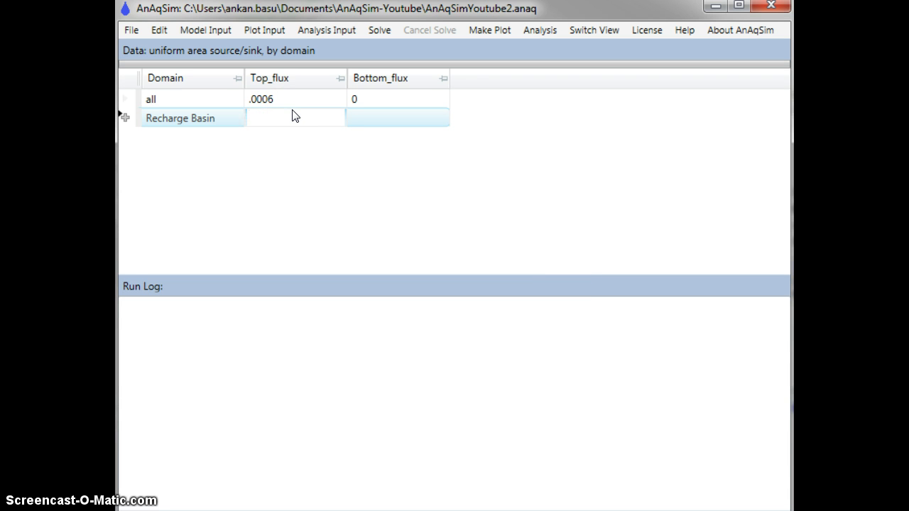
key(Tab)
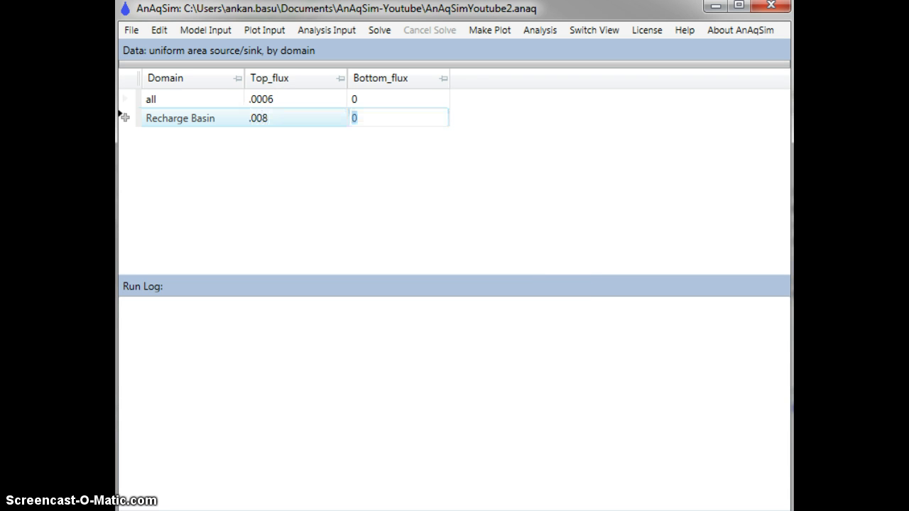
key(Tab)
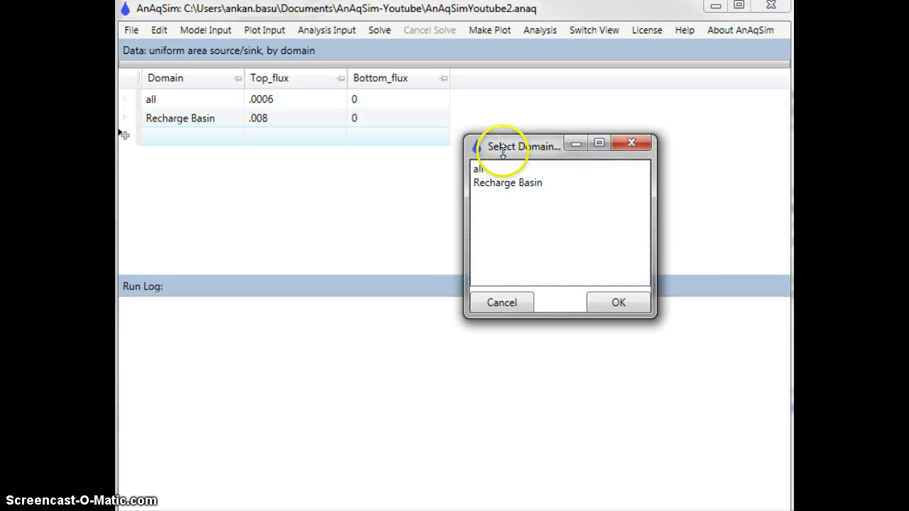
click(593, 309)
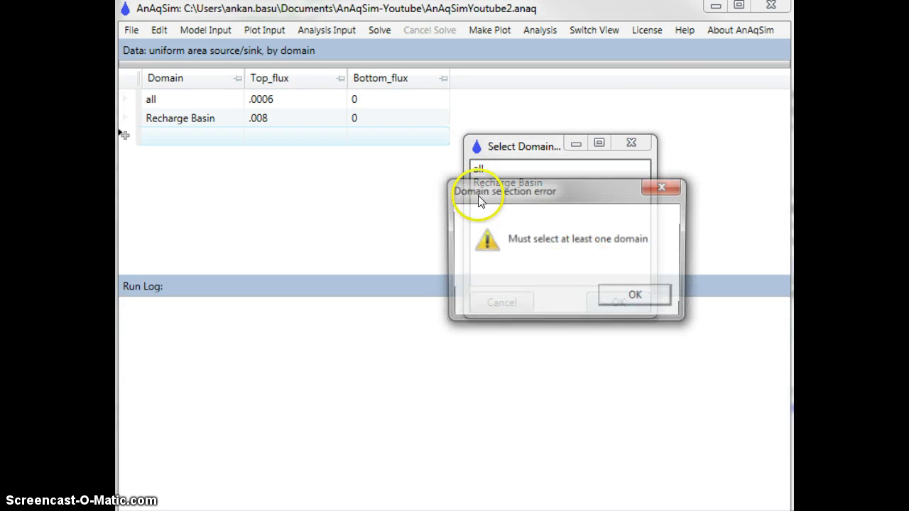
click(629, 300)
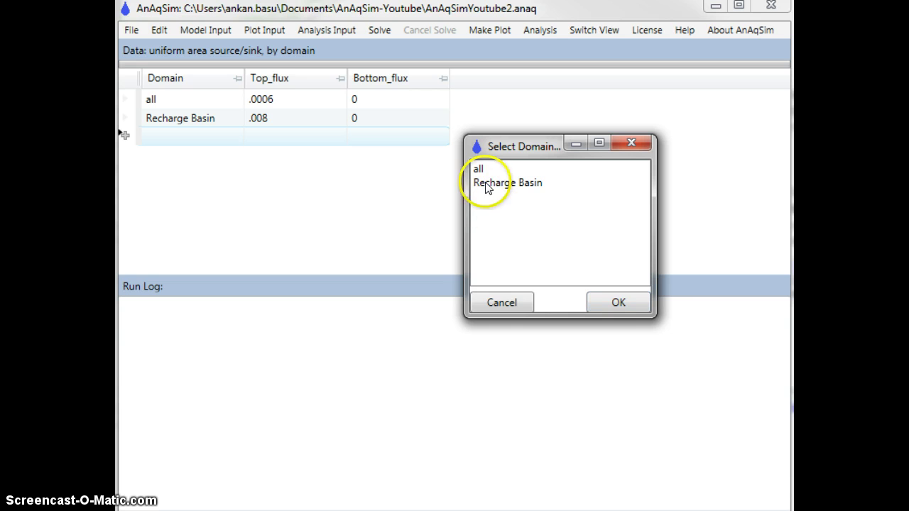
click(616, 302)
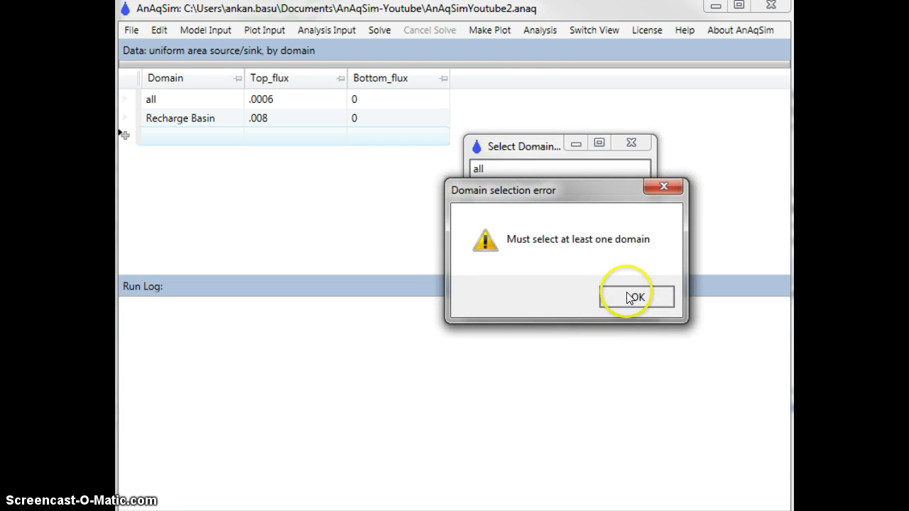
click(631, 298)
click(506, 301)
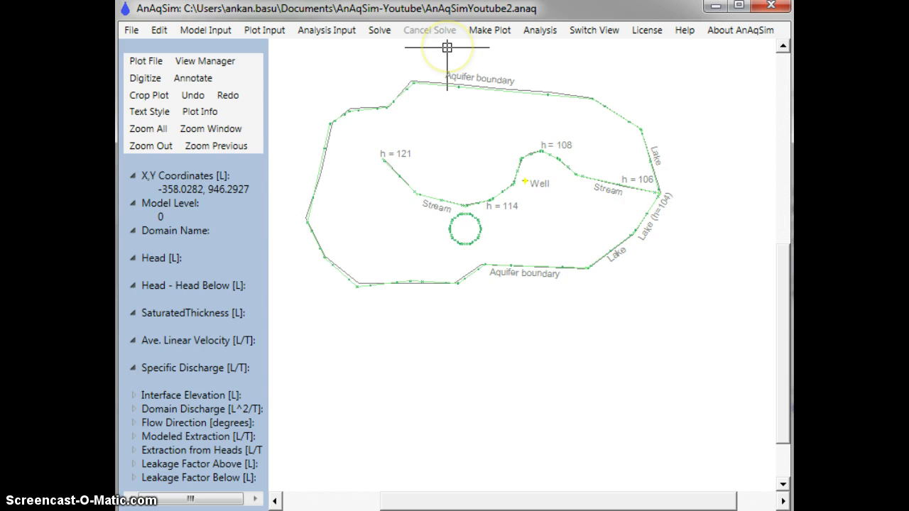
Try to solve the groundwater model with the entered boundaries, well and area fluxes.
click(379, 29)
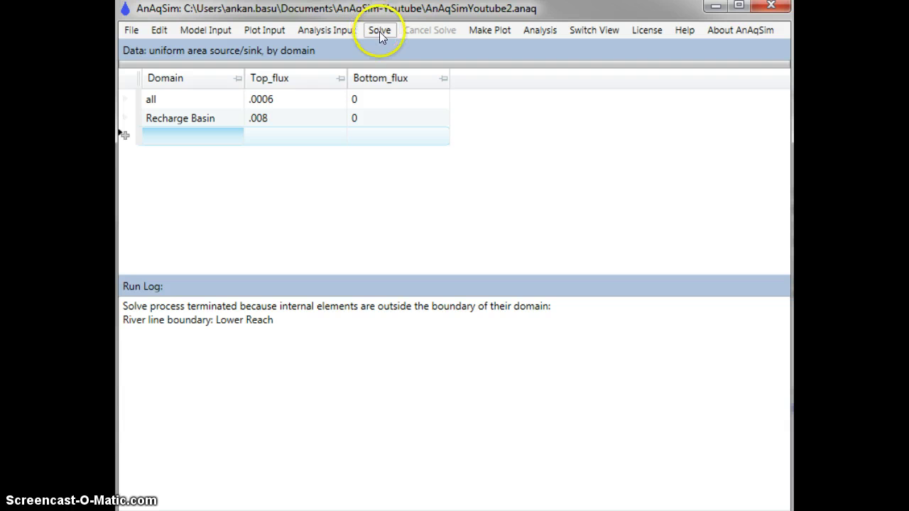
click(381, 33)
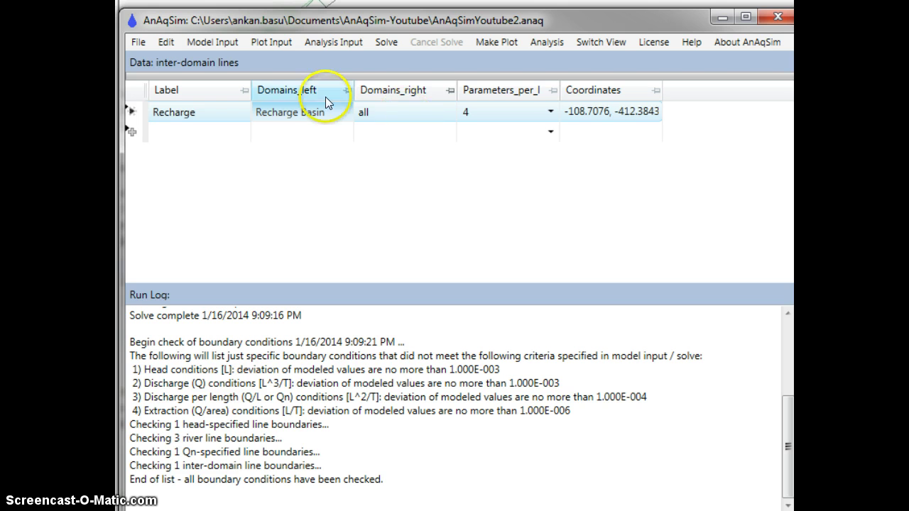
Check the boundary conditions at control points, and solve the model again to inspect its iterations in the run log.
click(598, 44)
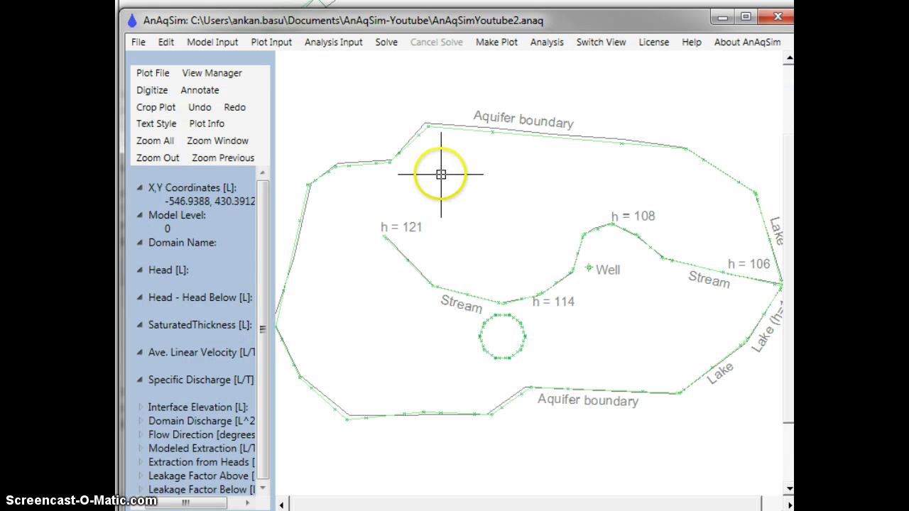
click(546, 44)
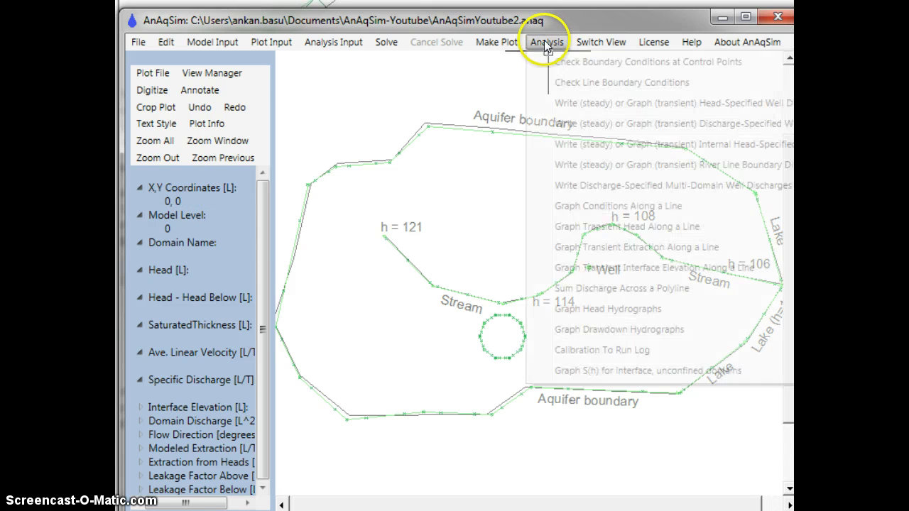
click(589, 62)
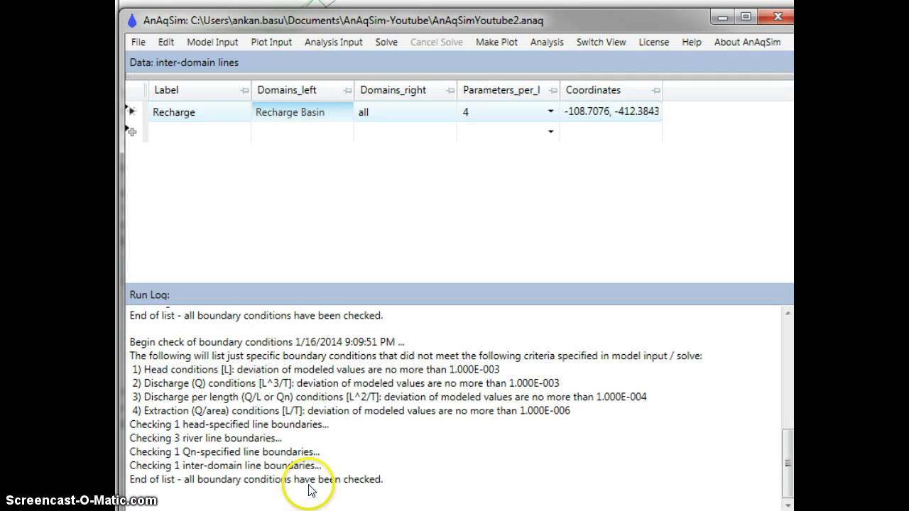
drag(383, 479, 113, 434)
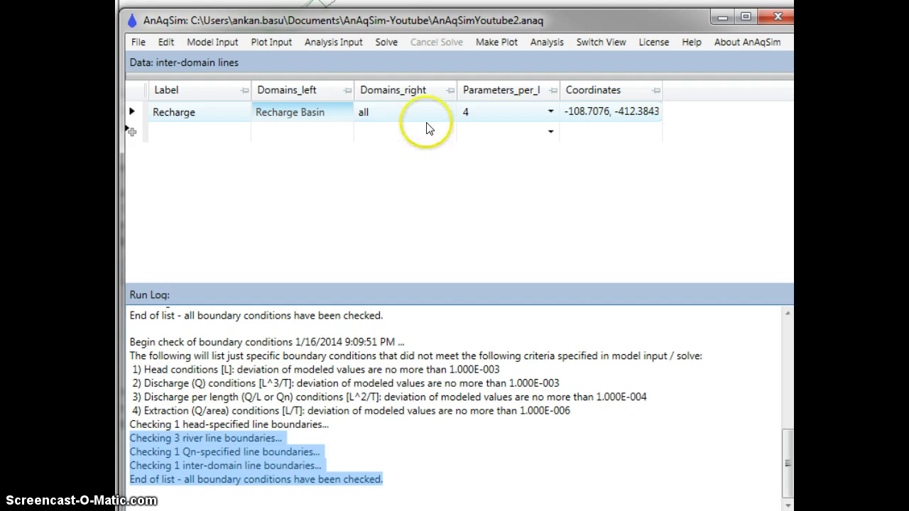
click(389, 42)
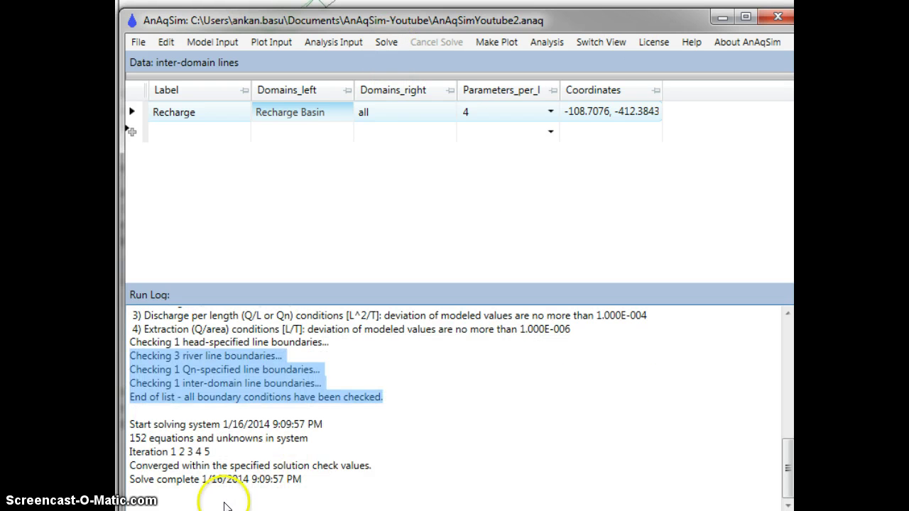
triple_click(141, 454)
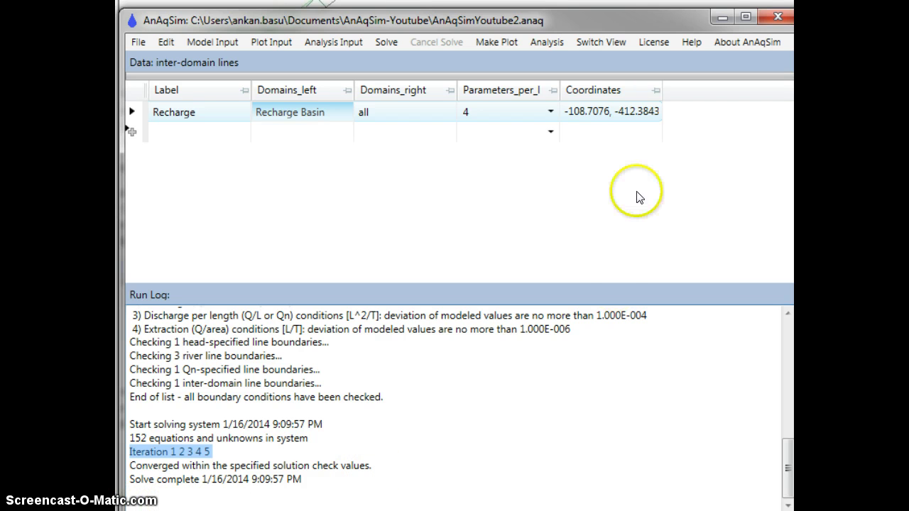
Write the heads at discharge-specified wells and the discharges of the river line boundaries to the run log.
click(545, 45)
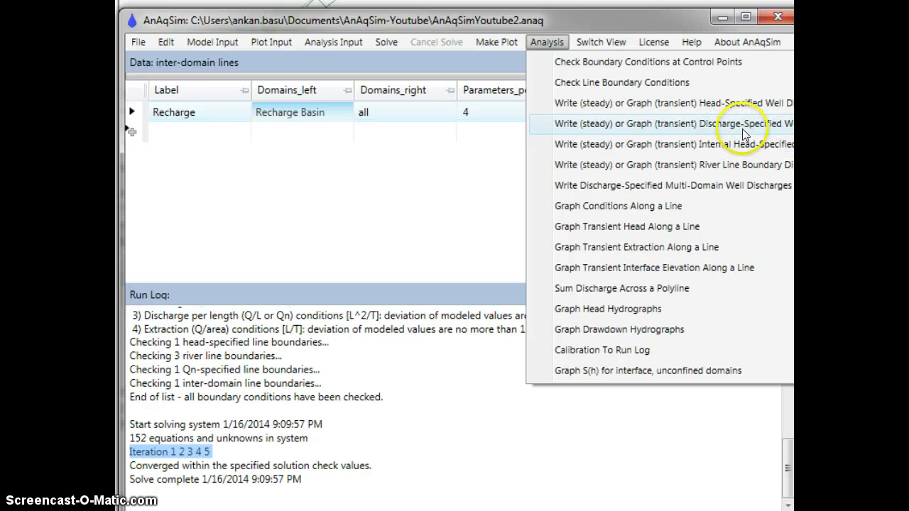
click(677, 127)
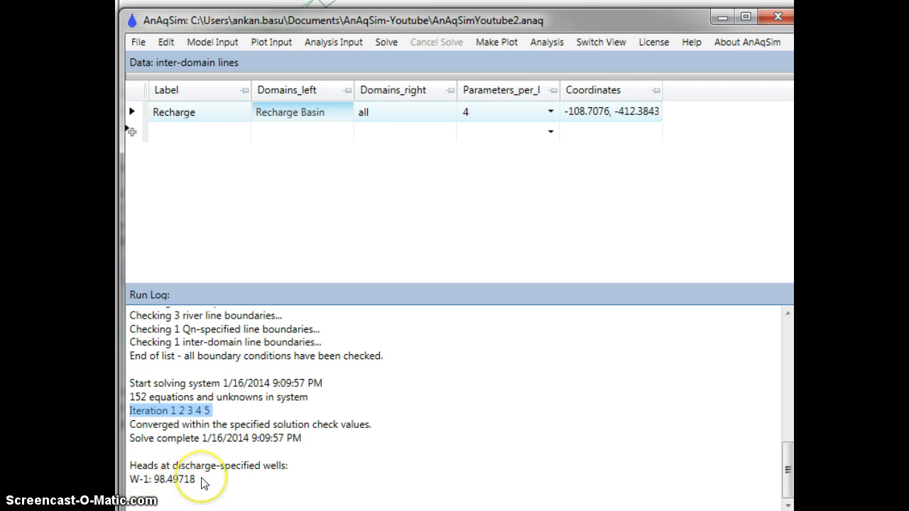
click(534, 44)
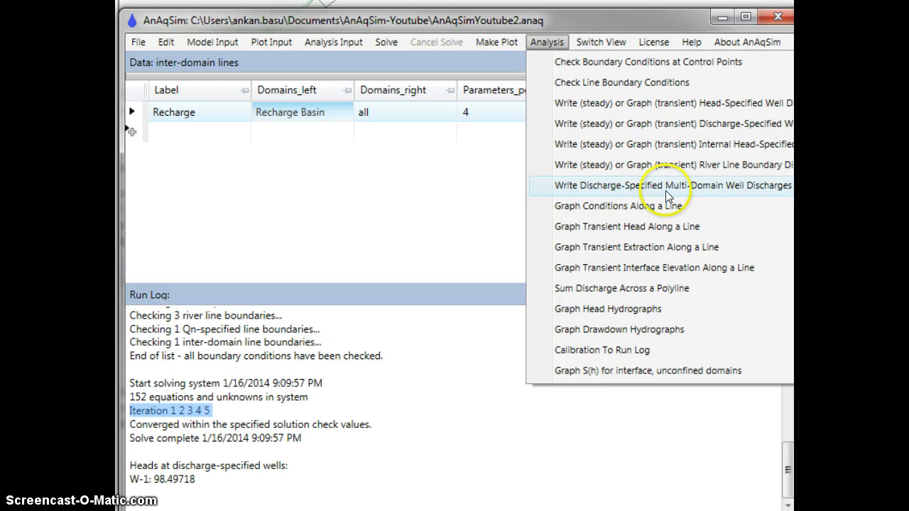
click(728, 171)
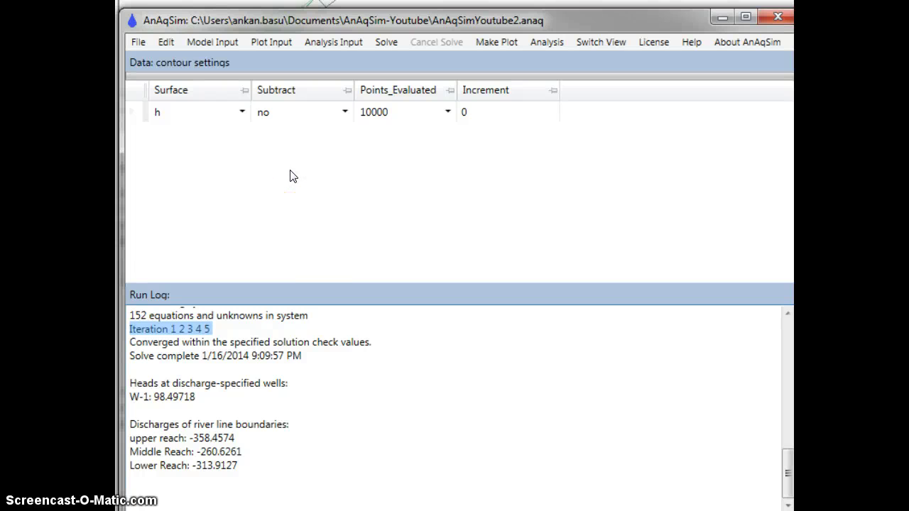
Set the contour increment to -1 for the head surface h in the contour settings.
click(272, 44)
click(286, 110)
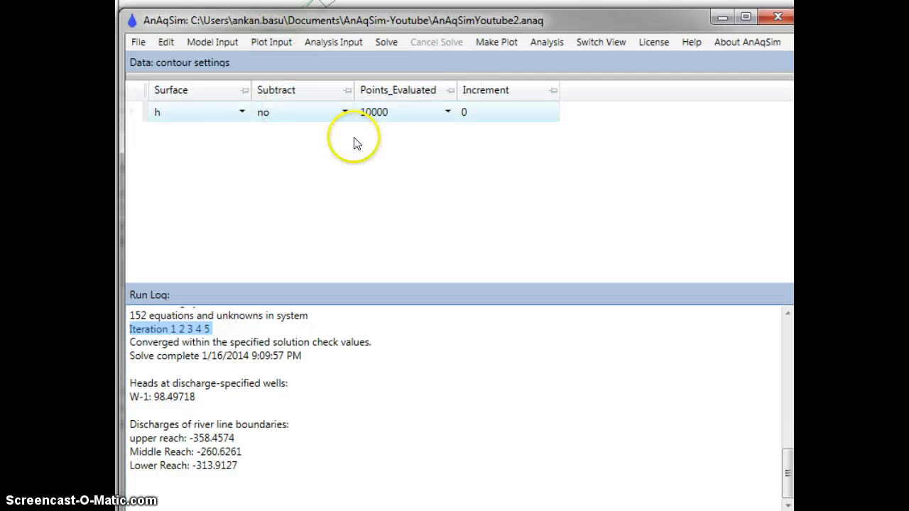
click(487, 113)
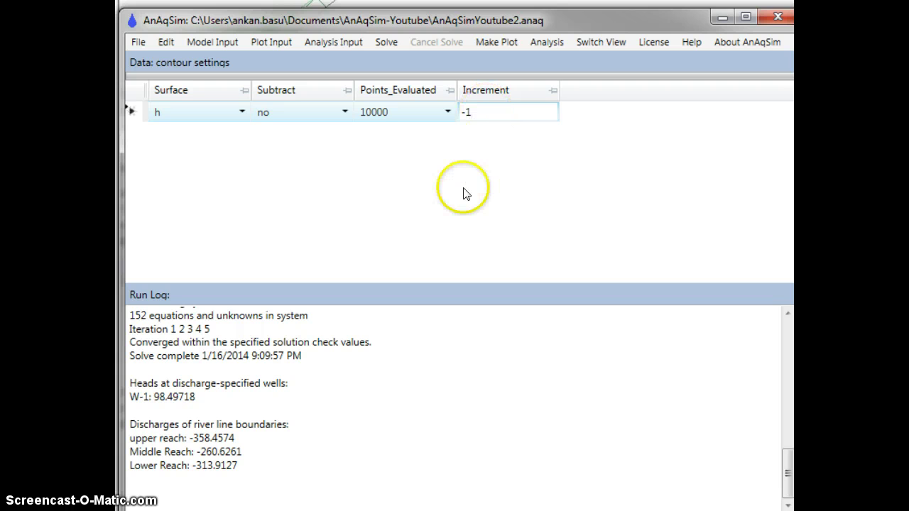
click(572, 140)
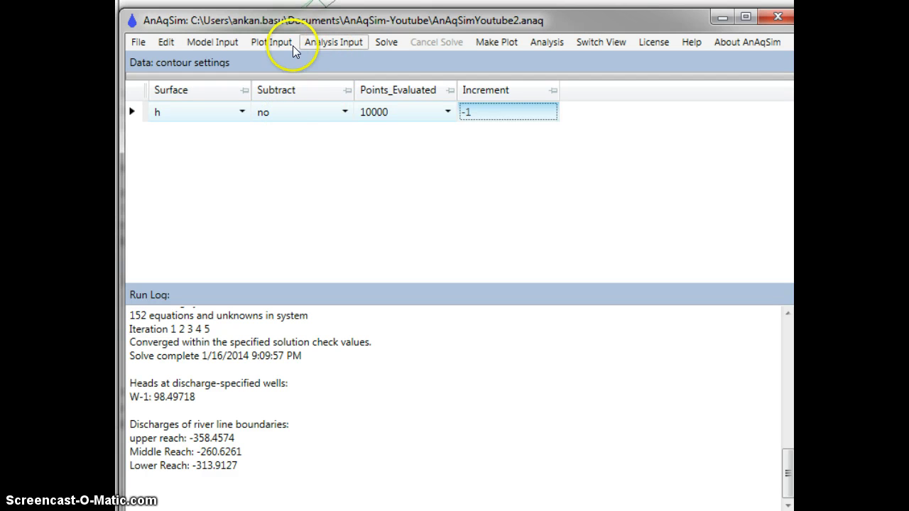
Set the scale factor of the velocity vectors v to 2 in the vector settings and save the model file.
click(273, 43)
click(288, 144)
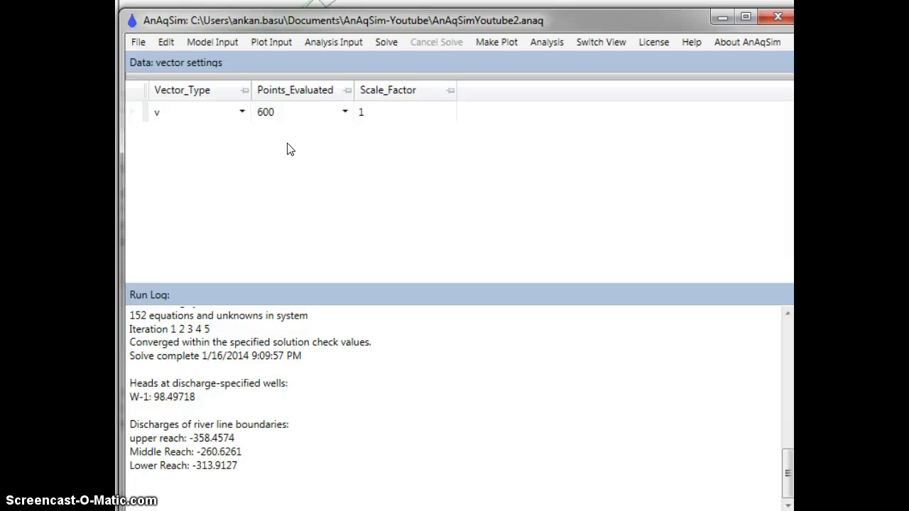
click(225, 118)
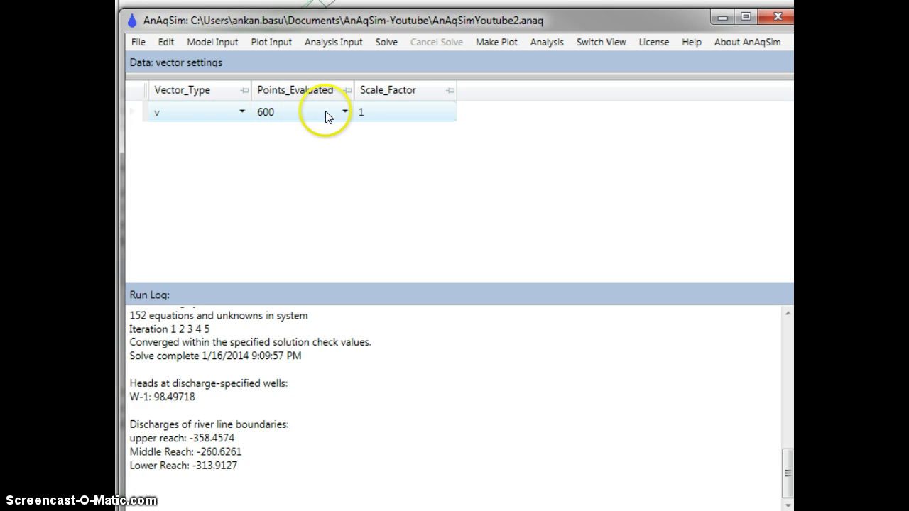
click(370, 112)
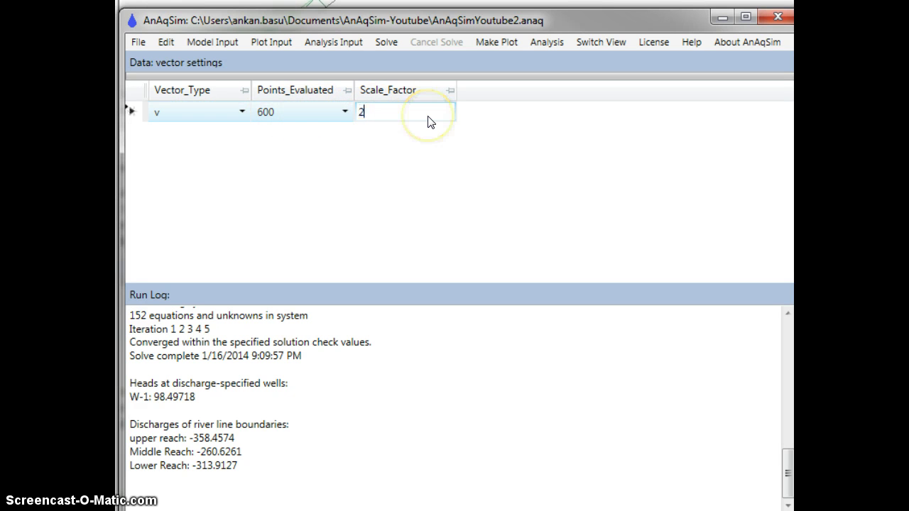
key(Return)
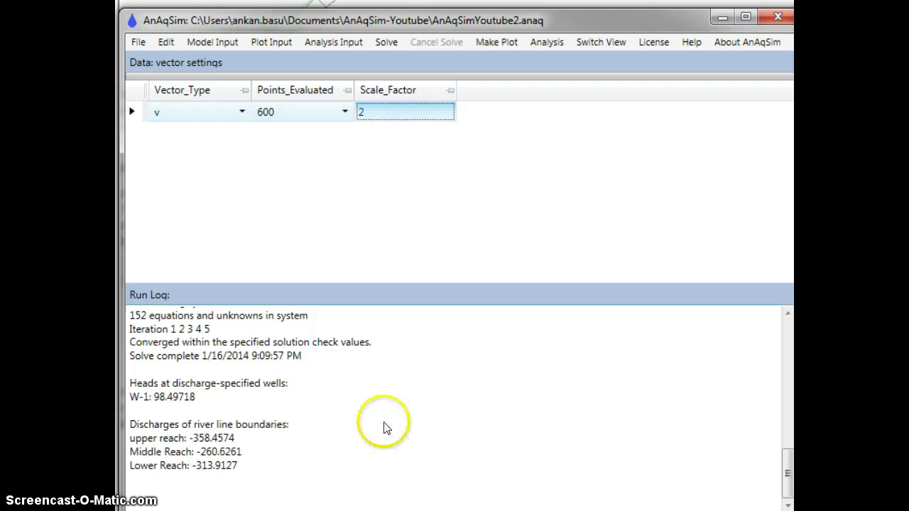
click(138, 41)
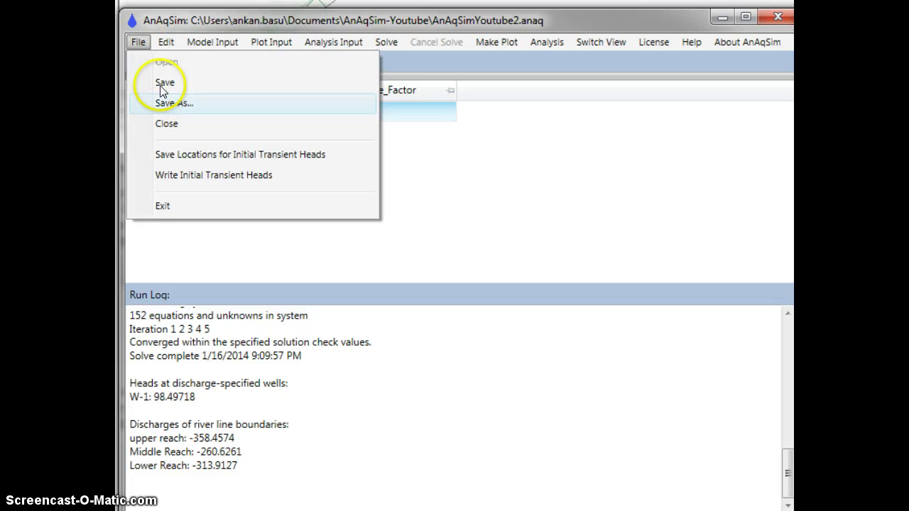
click(161, 84)
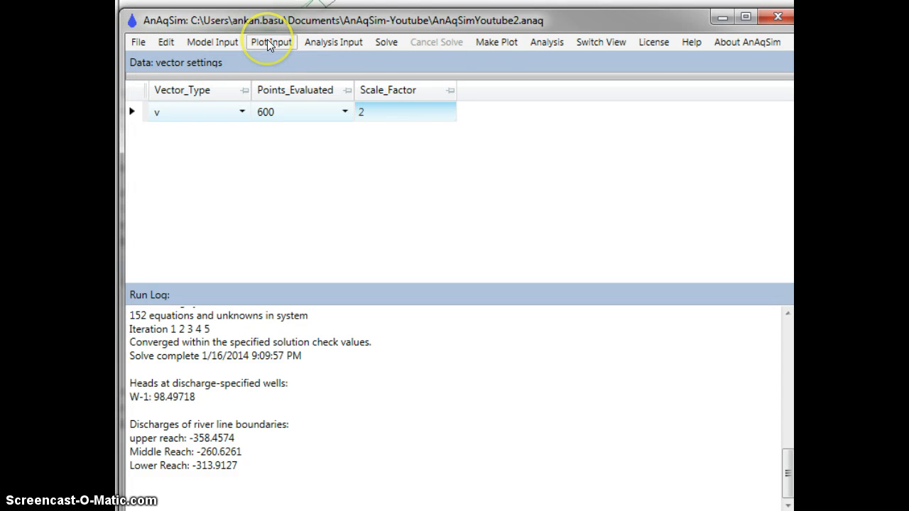
Plot Level 1 of the solved model with head contours and velocity vectors, and inspect the whole aquifer area.
click(500, 42)
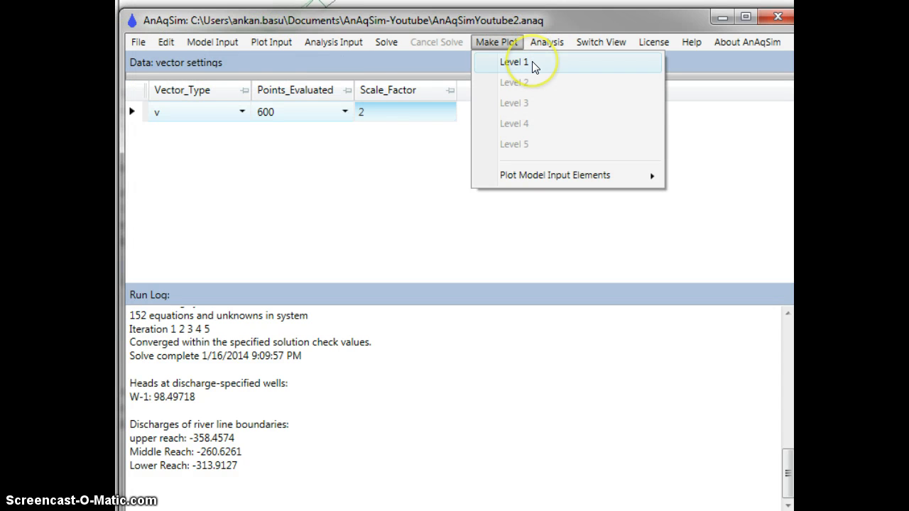
click(534, 64)
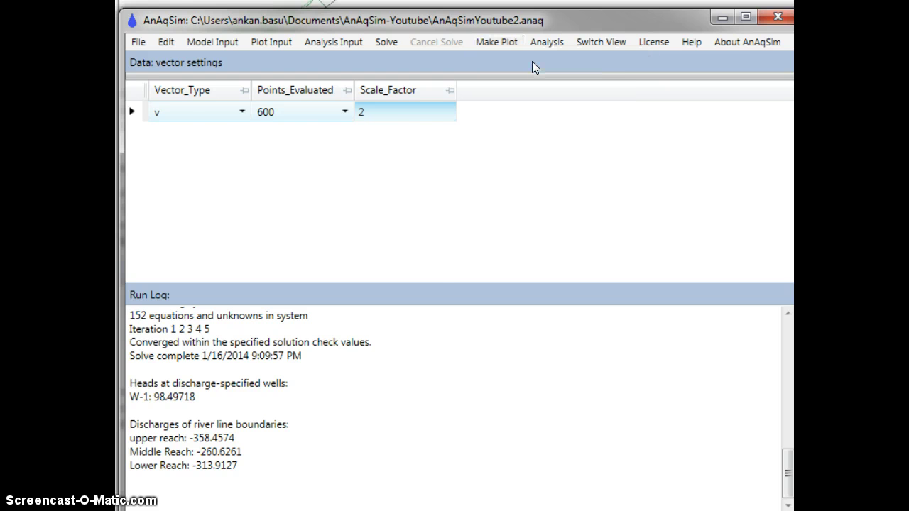
click(636, 328)
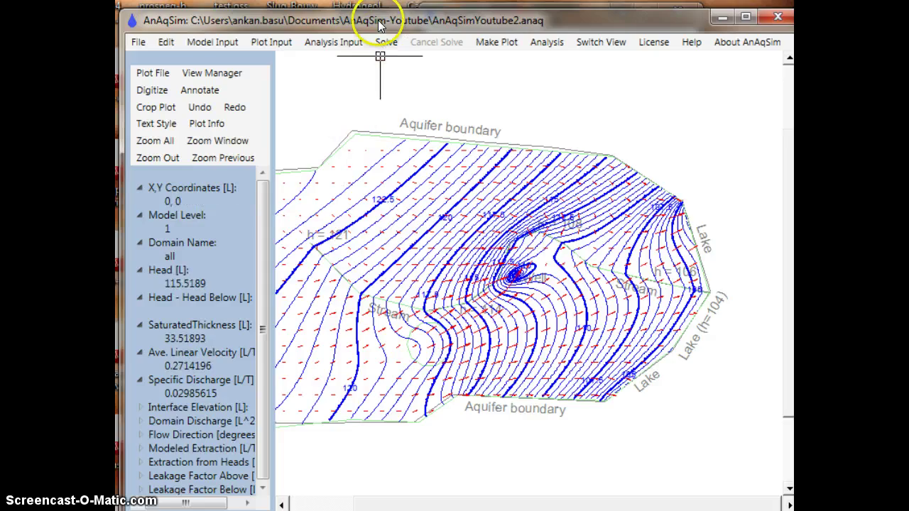
mouse_move(365, 20)
mouse_down()
mouse_move(423, 23)
mouse_move(364, 12)
mouse_up()
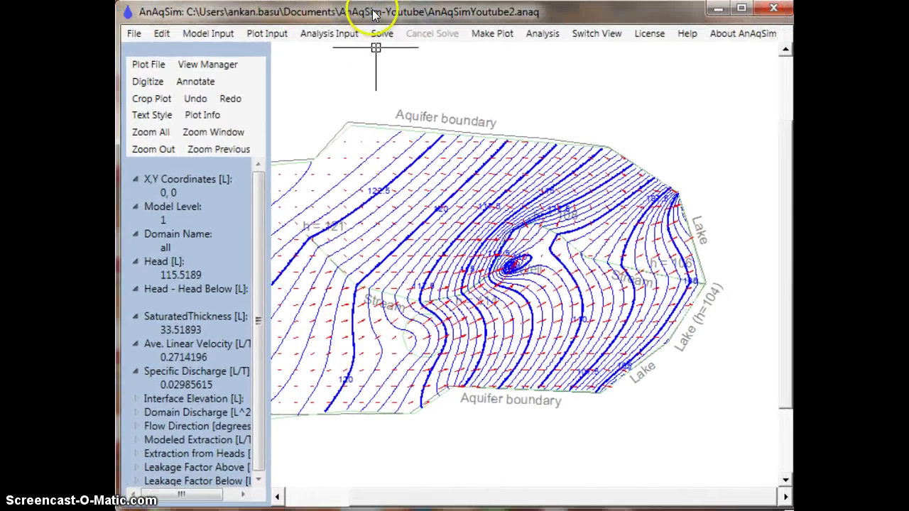
scroll(405, 274, down, 1)
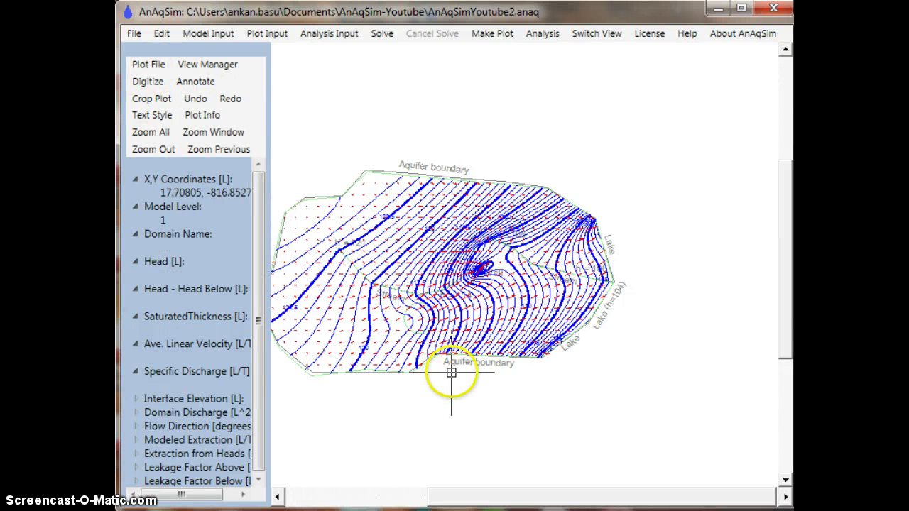
scroll(384, 334, down, 1)
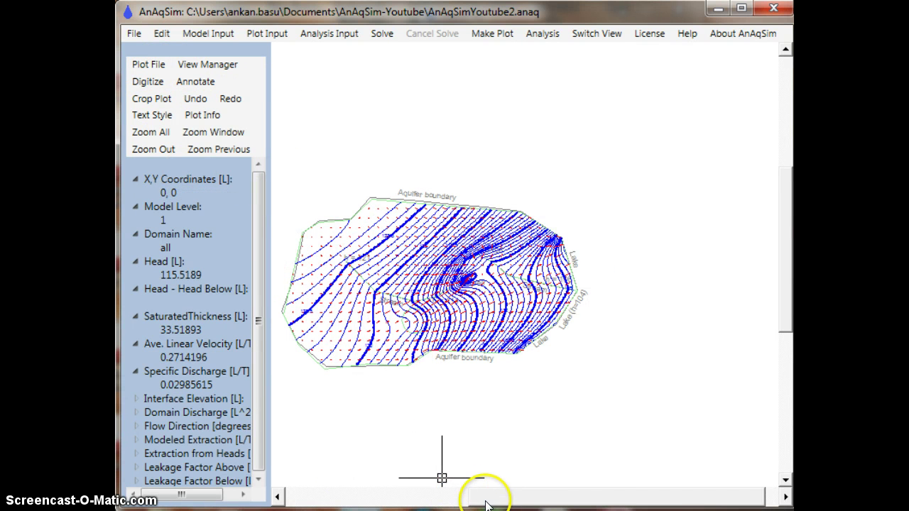
scroll(367, 270, up, 2)
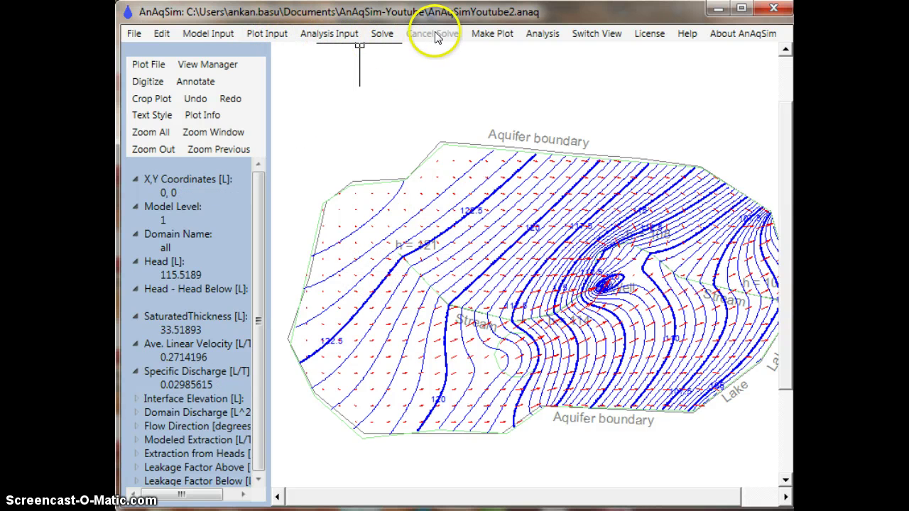
Set the points evaluated for the head contours to 40000 in the contour settings and return to the plot.
click(261, 33)
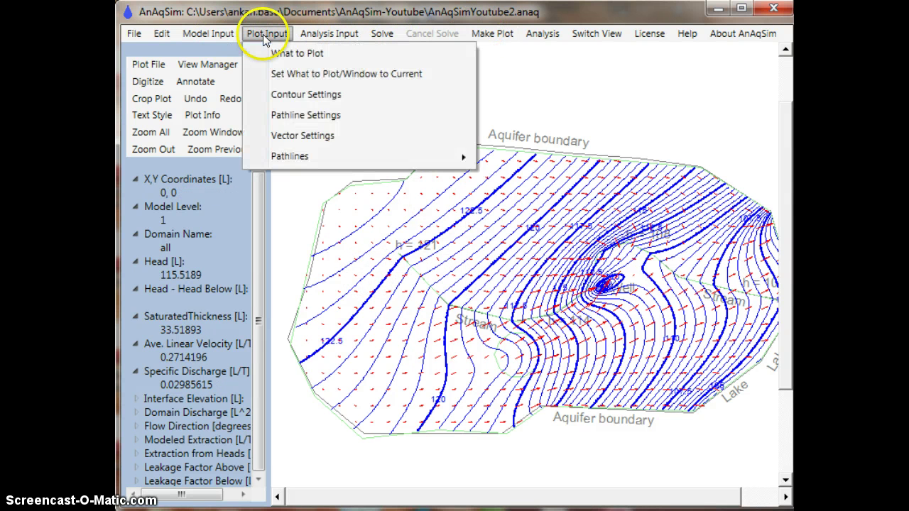
click(295, 99)
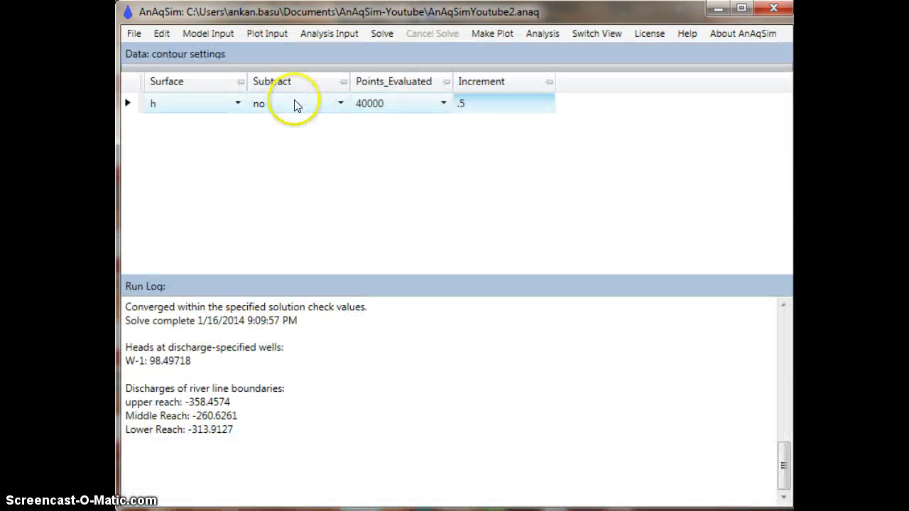
click(440, 104)
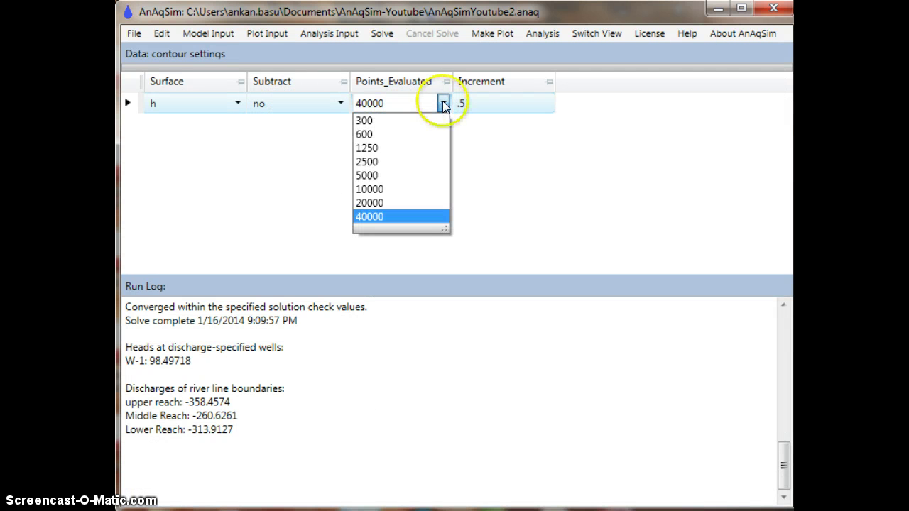
click(396, 216)
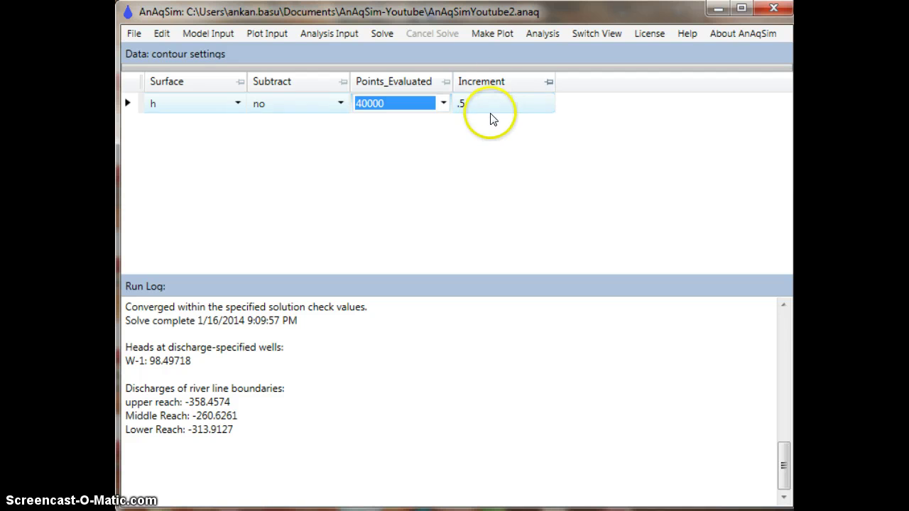
click(604, 35)
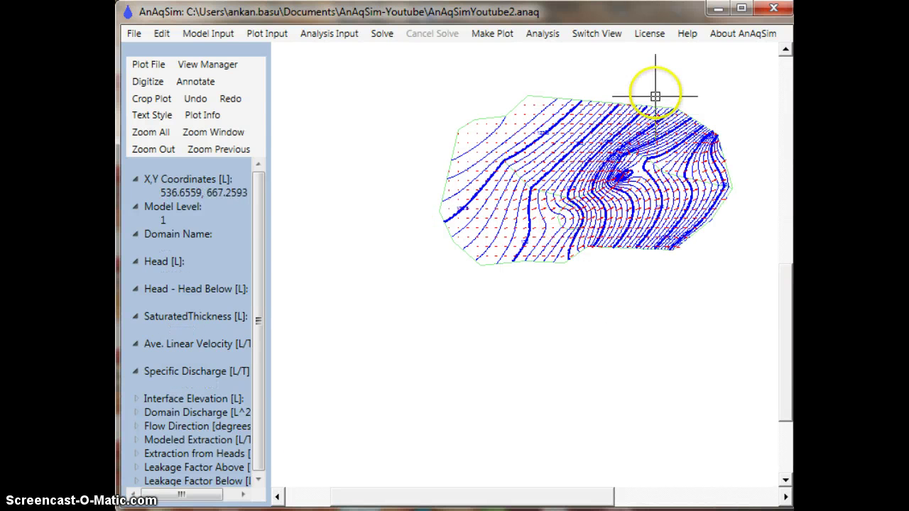
Centre the contour plot in the view and review its layers in the layer manager, keeping Annotation as the current layer.
drag(649, 78, 589, 158)
click(486, 284)
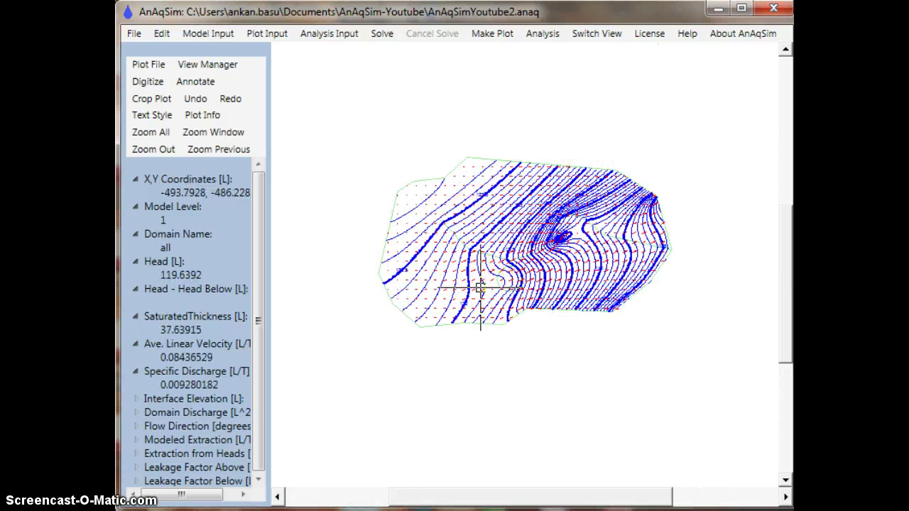
click(303, 214)
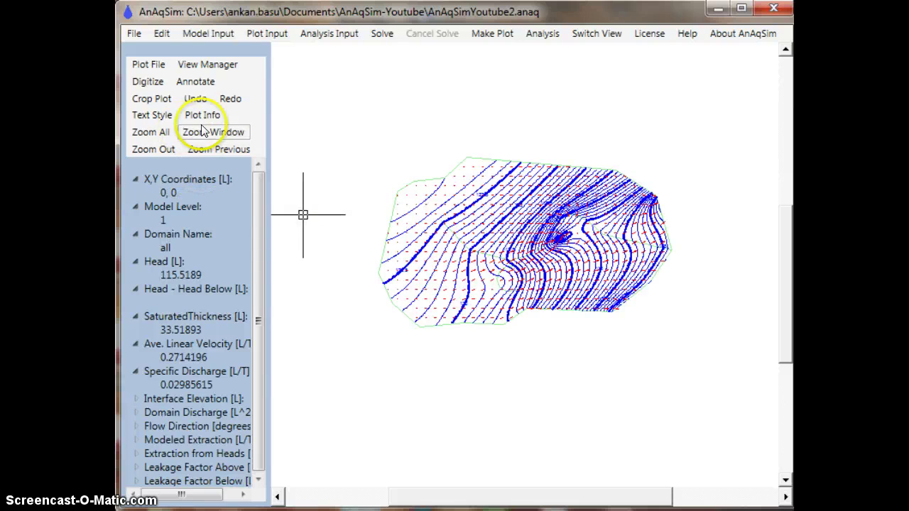
click(204, 65)
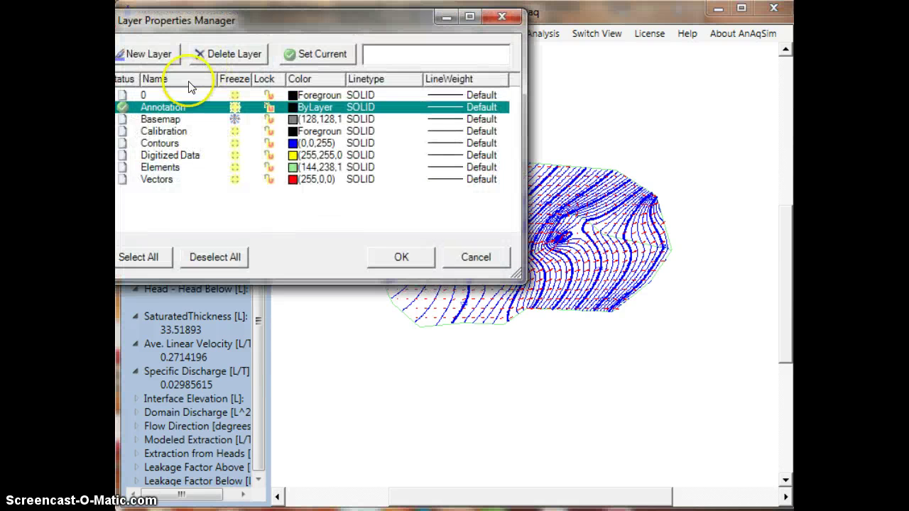
click(124, 106)
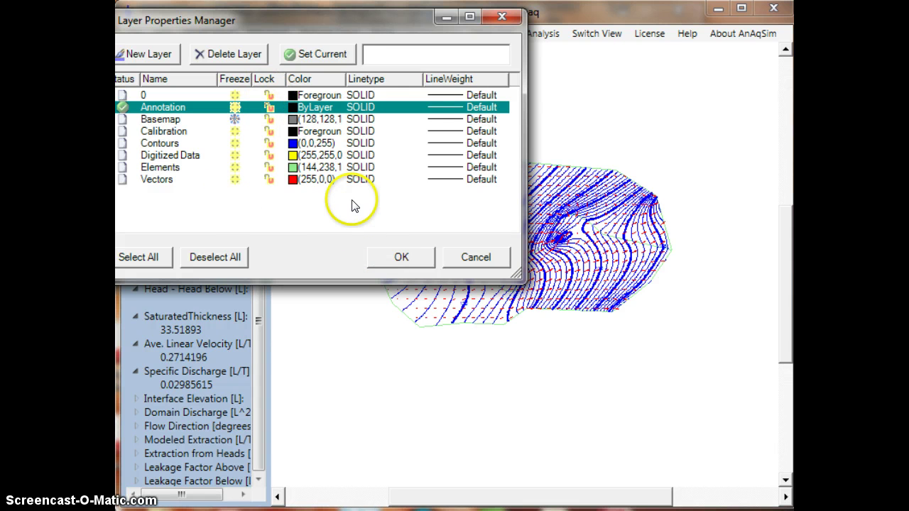
click(401, 258)
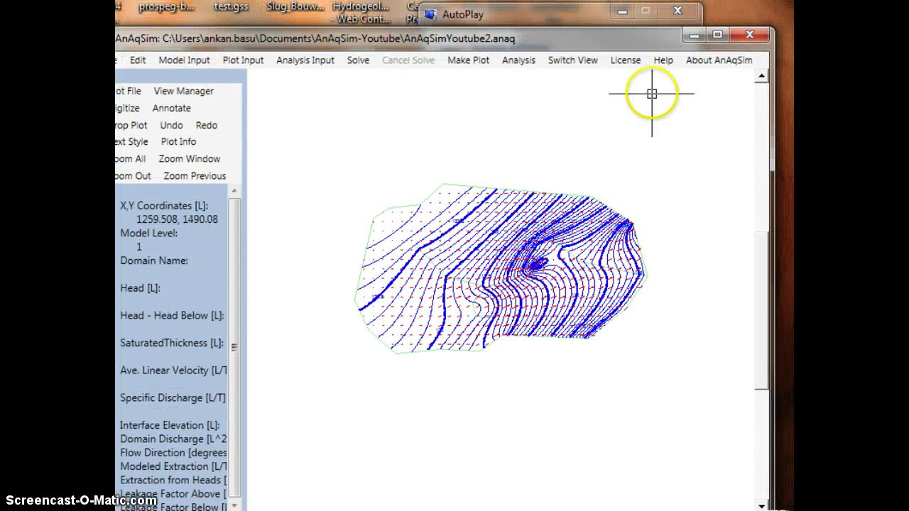
Open the user guide to view its introduction and list of contents.
click(663, 60)
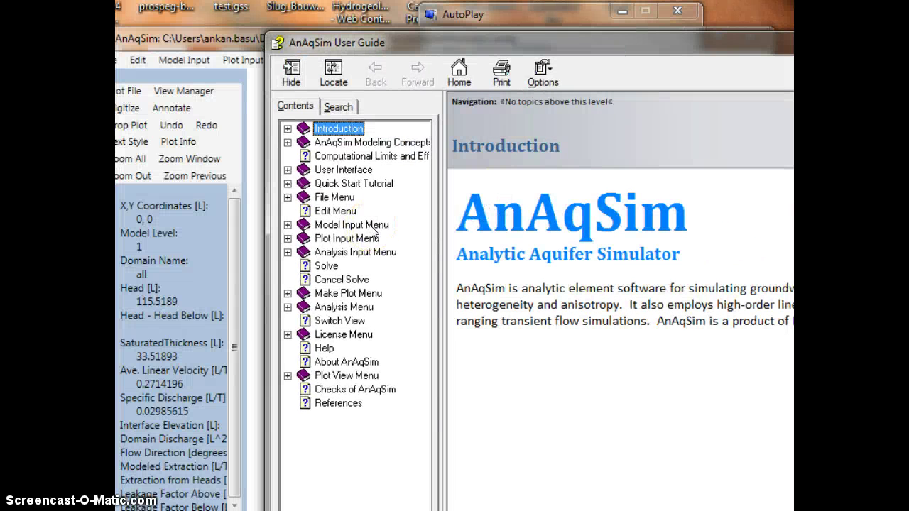
click(187, 16)
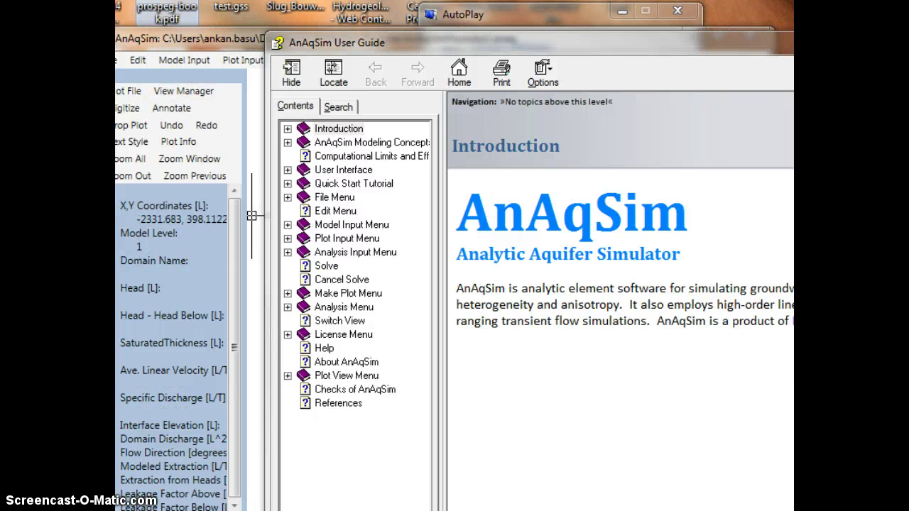